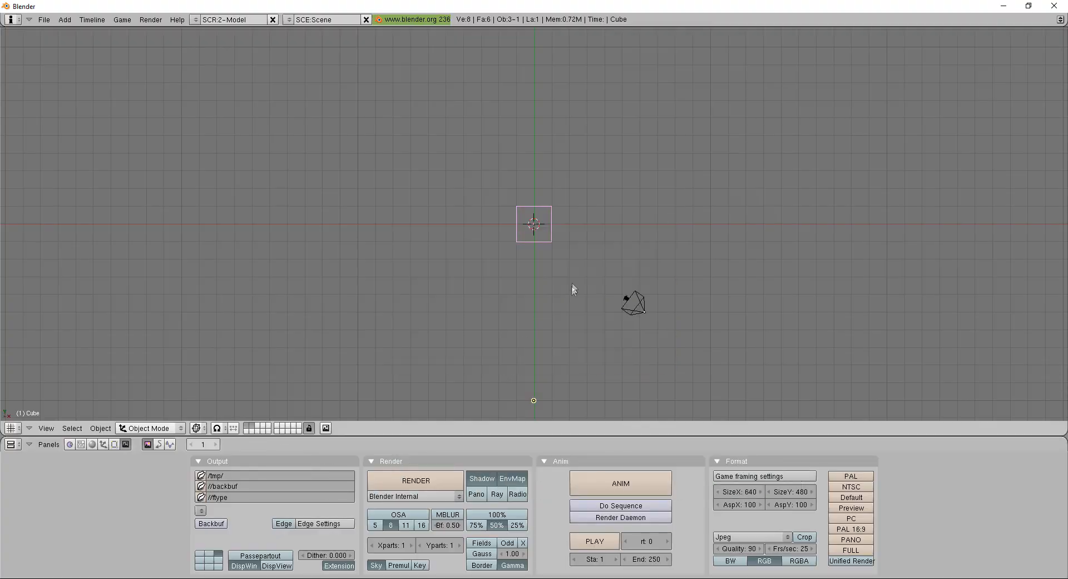
- Set the 3D viewport's draw type to Shaded and view the default cube close up in perspective
scroll(573, 282, "up", 5)
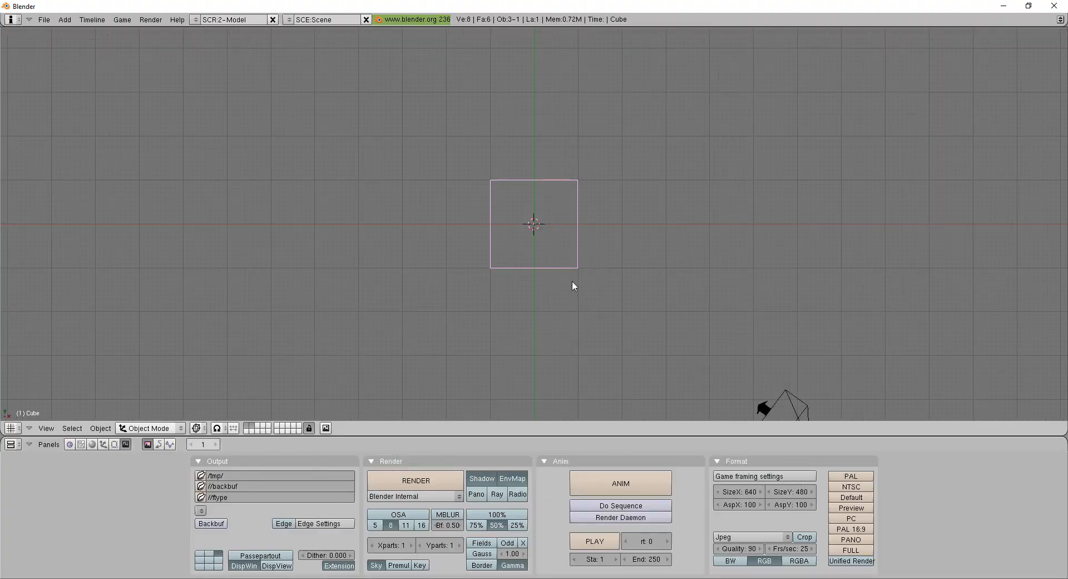
scroll(572, 280, "down", 3)
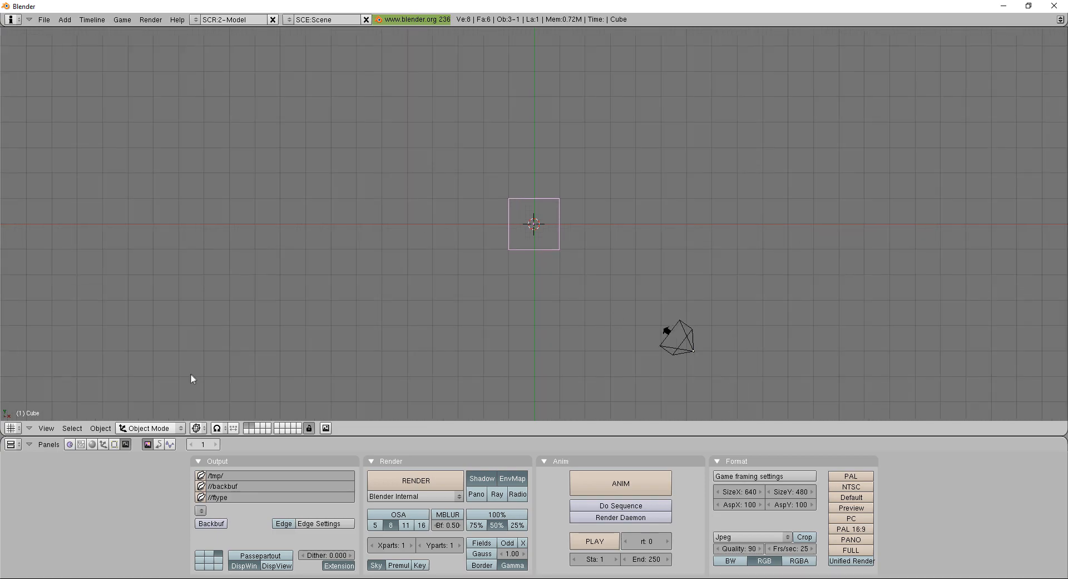
left_click(201, 428)
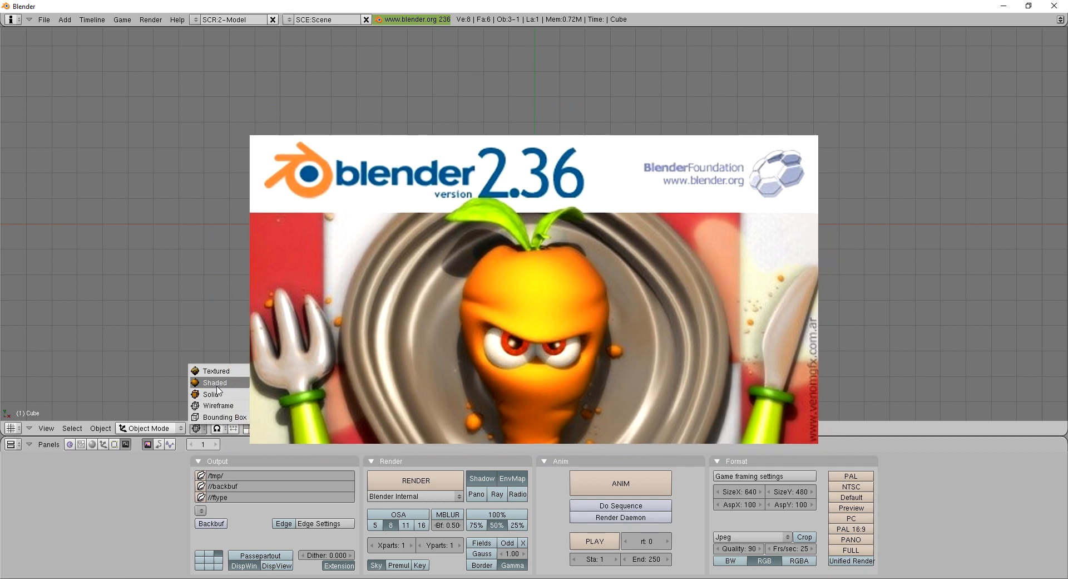
left_click(218, 385)
middle_click_drag(544, 301, 566, 203)
scroll(566, 202, "up", 6)
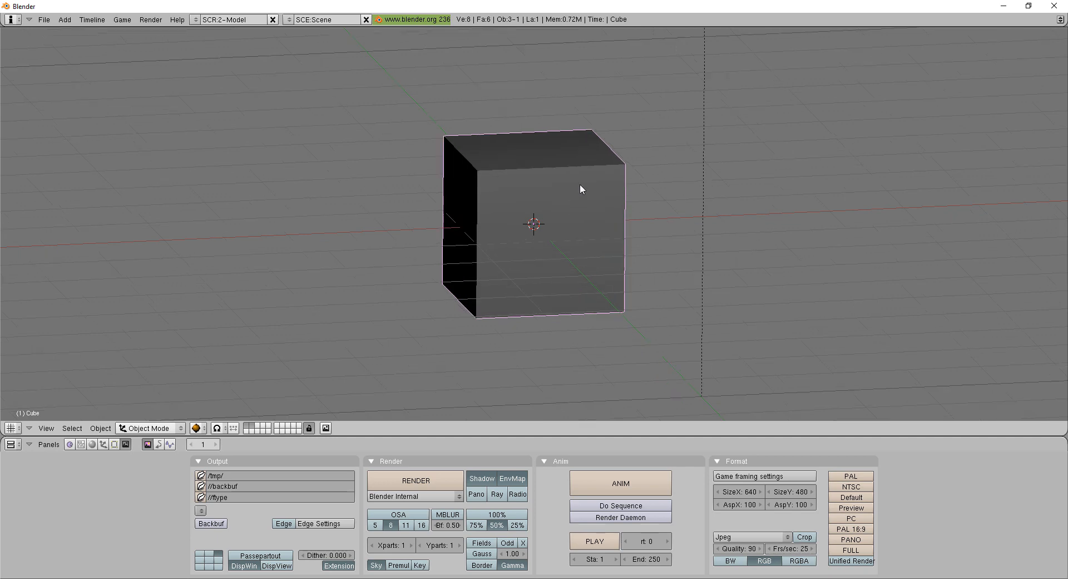
- Enter Edit Mode on the cube and examine its other sides
key("Tab")
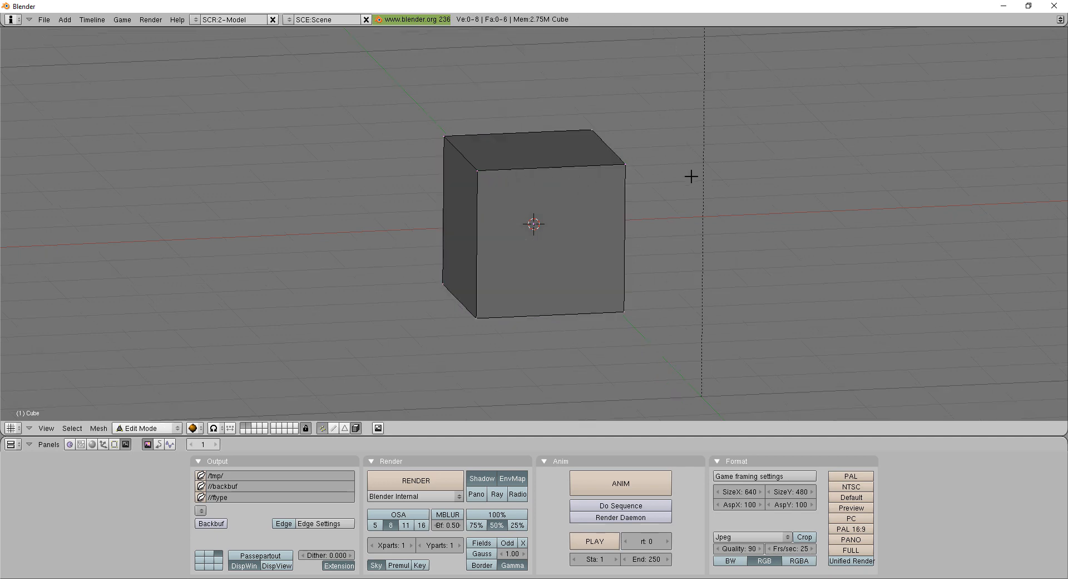
middle_click_drag(665, 214, 599, 270)
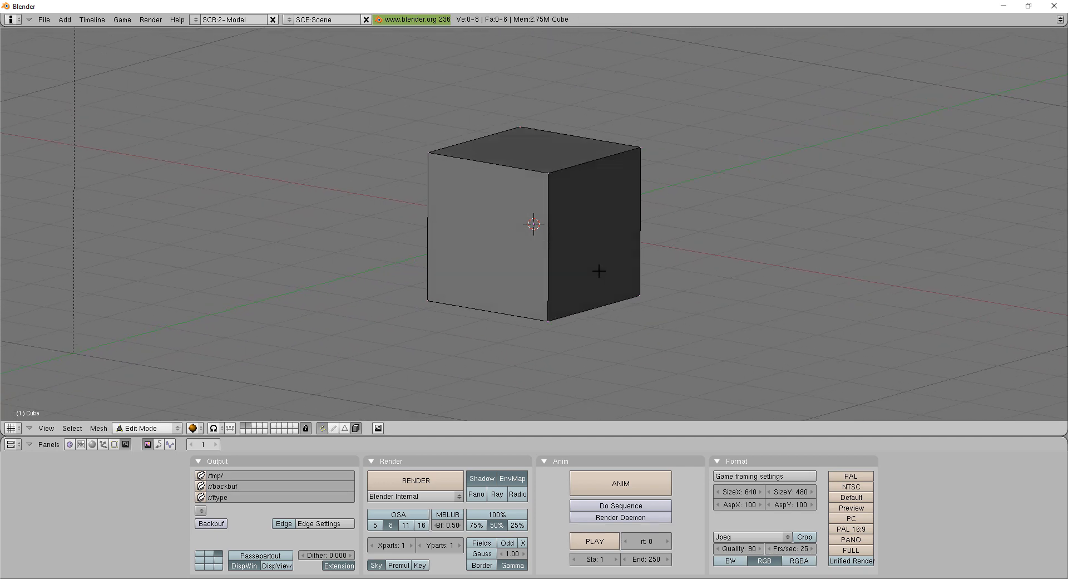
scroll(600, 269, "down", 3)
scroll(374, 523, "up", 3)
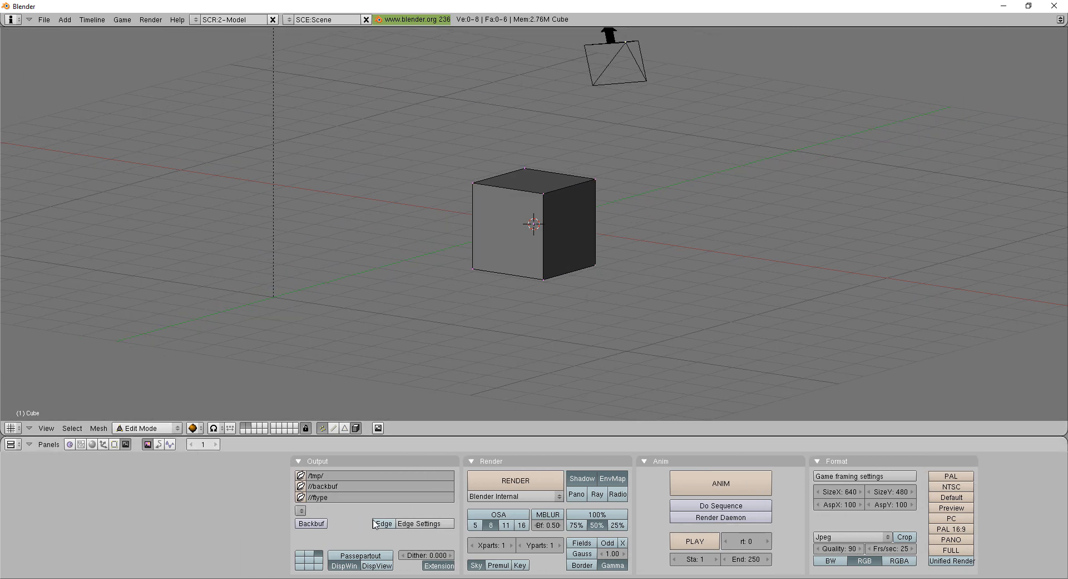
- Look through the editing, shading, script and object settings available for the cube
scroll(374, 523, "down", 4)
scroll(372, 520, "up", 1)
left_click(102, 444)
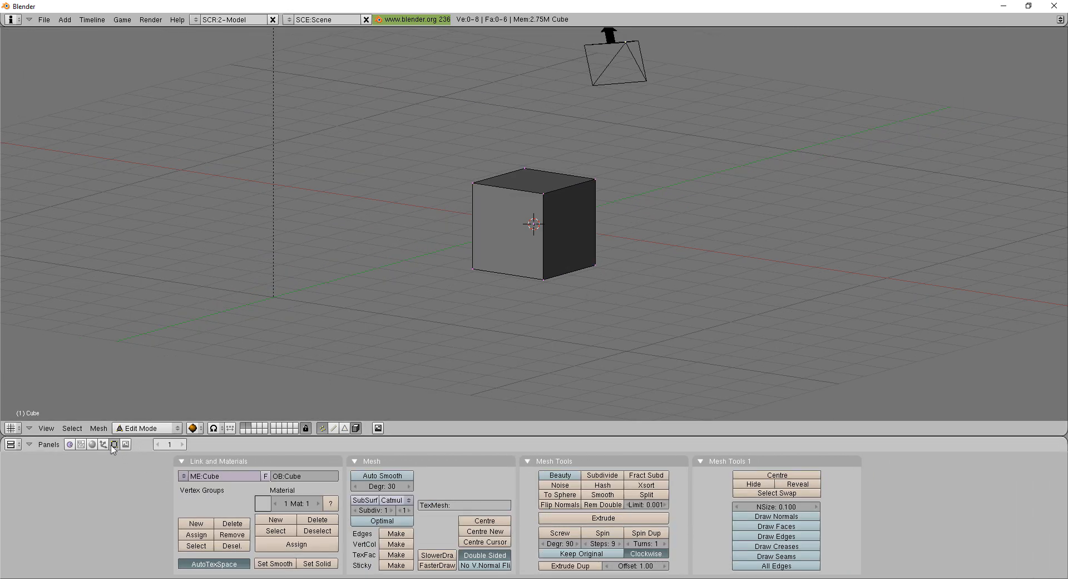
scroll(550, 529, "up", 2)
scroll(549, 529, "down", 3)
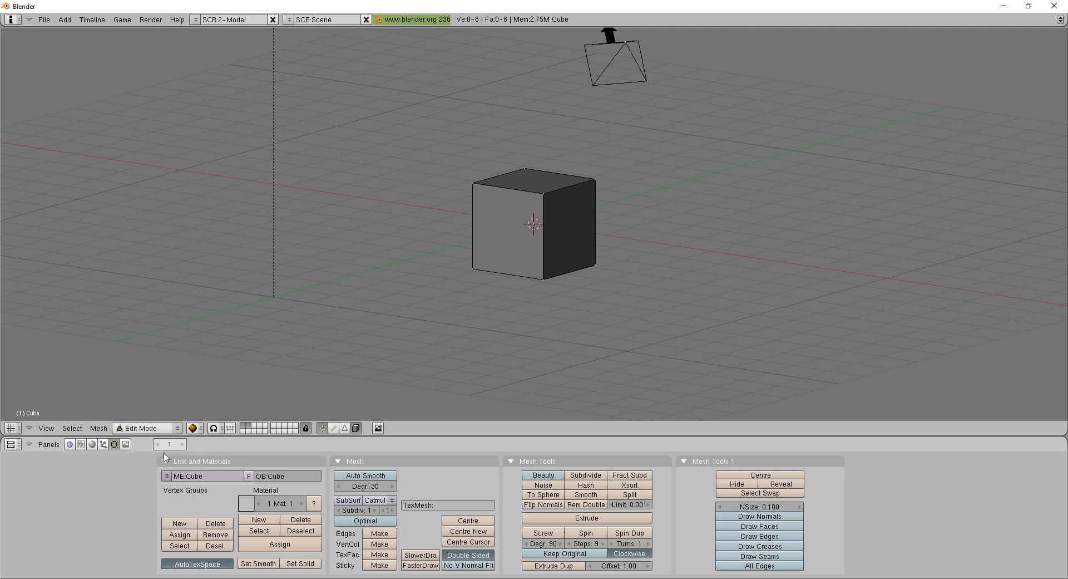
left_click(92, 444)
scroll(280, 488, "down", 1)
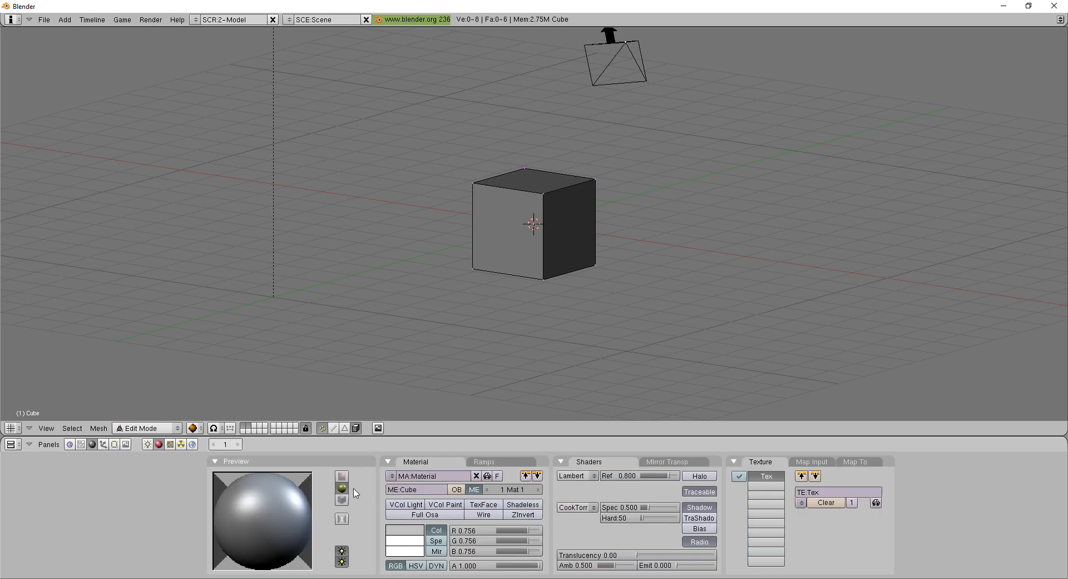
scroll(279, 488, "up", 1)
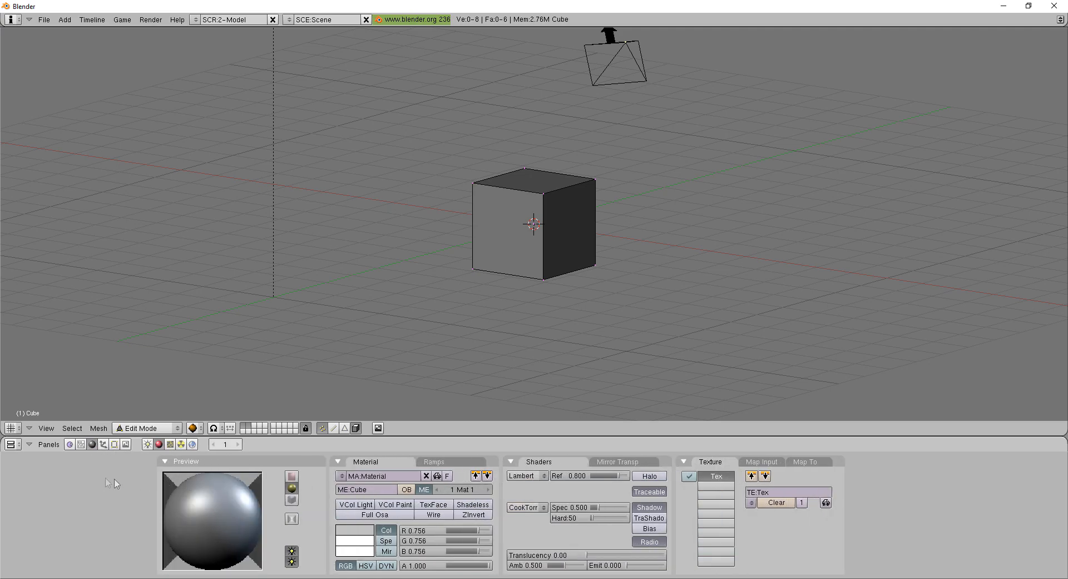
left_click(81, 444)
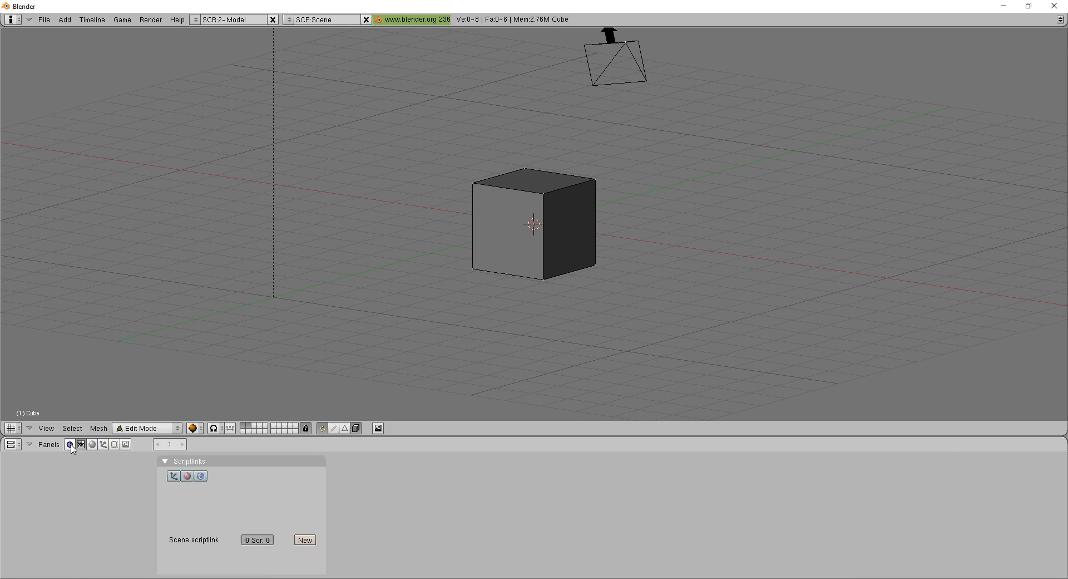
left_click(81, 445)
left_click(91, 444)
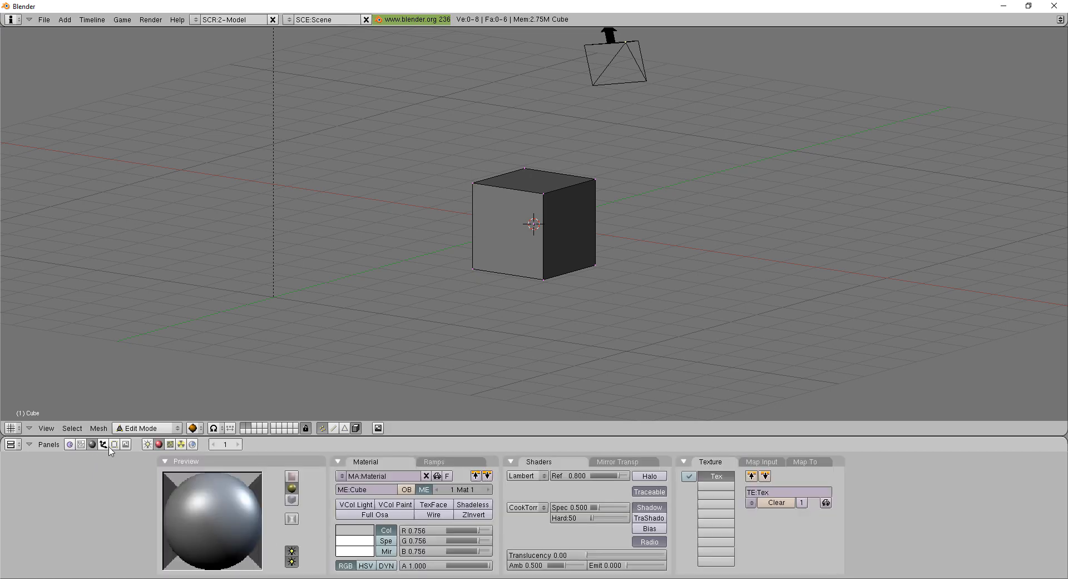
left_click(103, 445)
left_click(114, 444)
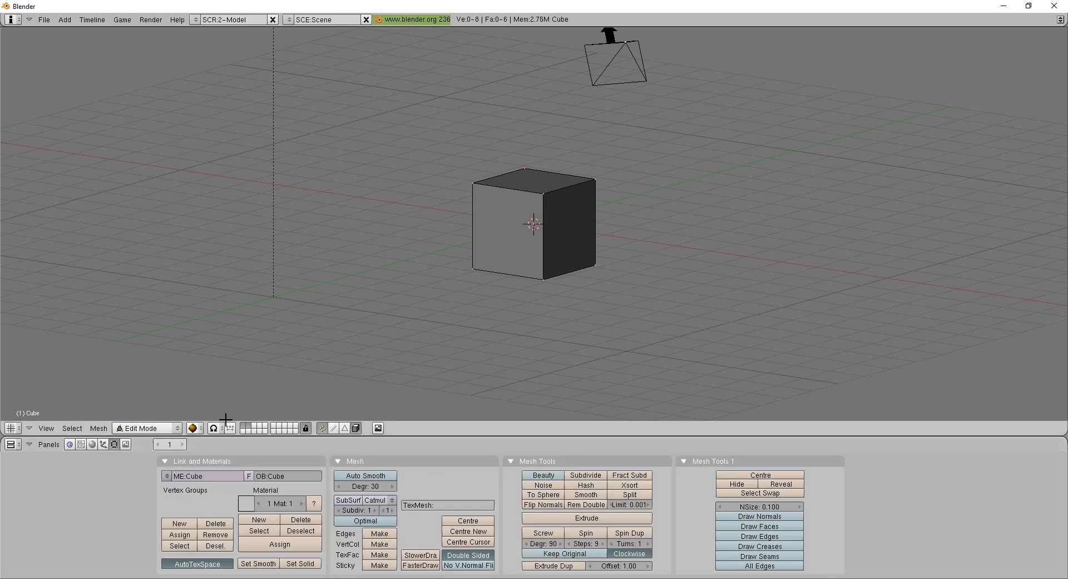
- Try edge selection, return to vertex selection, and switch the cube back to Object Mode
left_click(332, 427)
left_click(322, 428)
scroll(506, 316, "up", 1)
scroll(507, 316, "down", 2)
key("Tab")
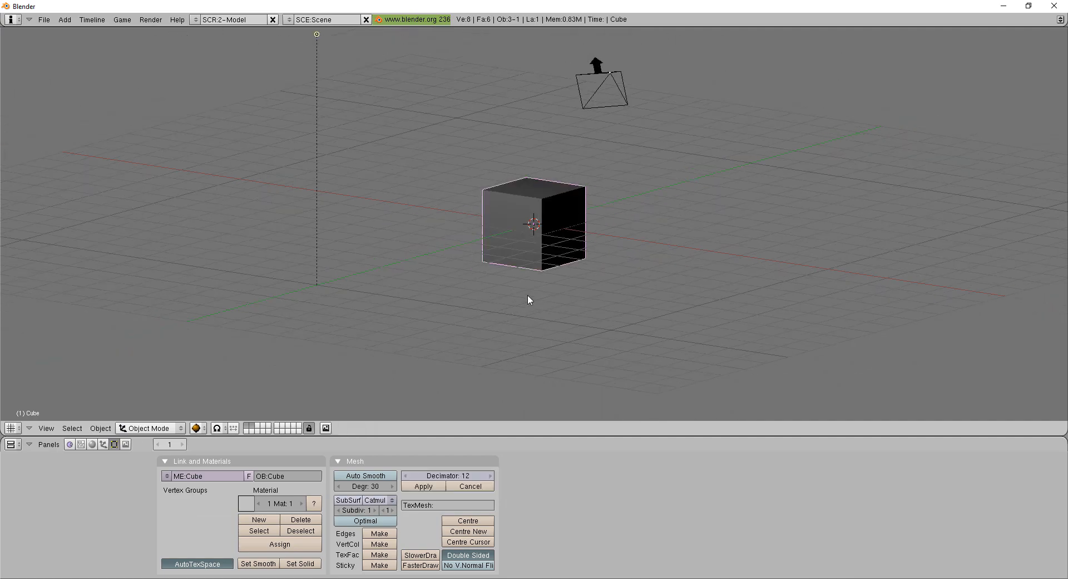
- Move the cube up freely so that it sits just above the 3D cursor
key("g")
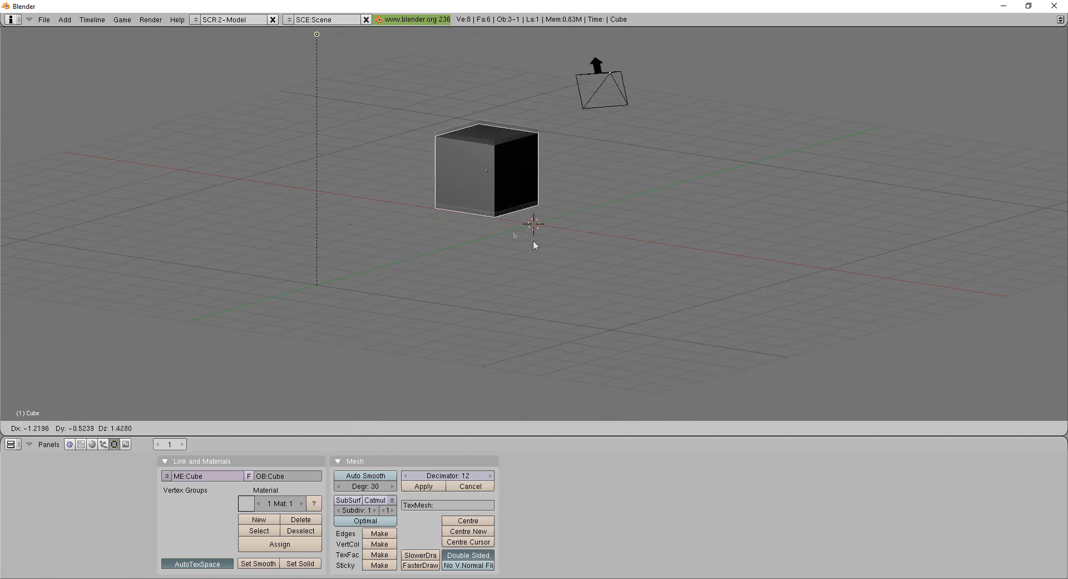
key("z")
key("z")
key("z")
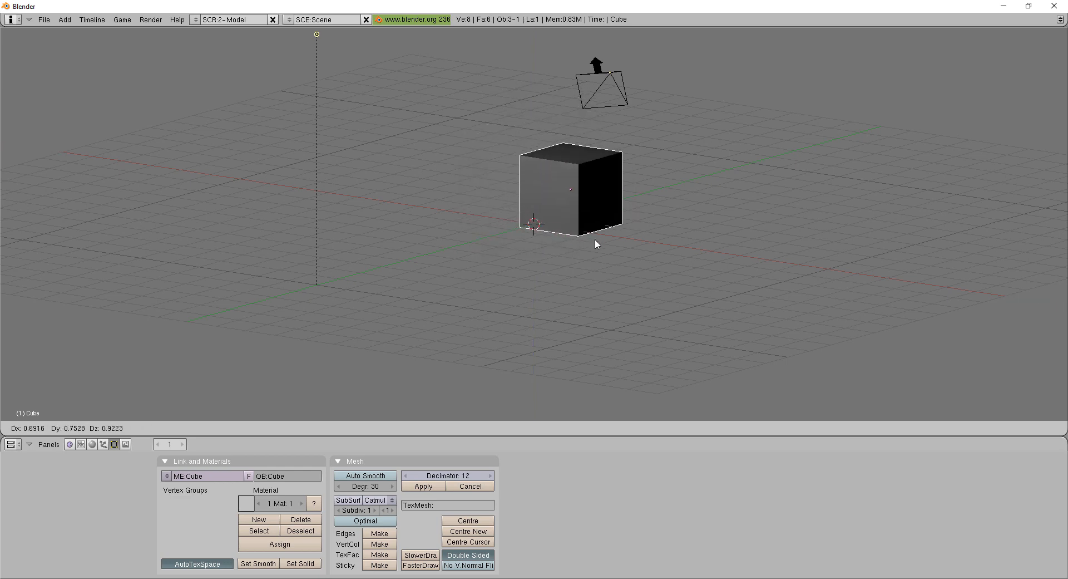
left_click(544, 225)
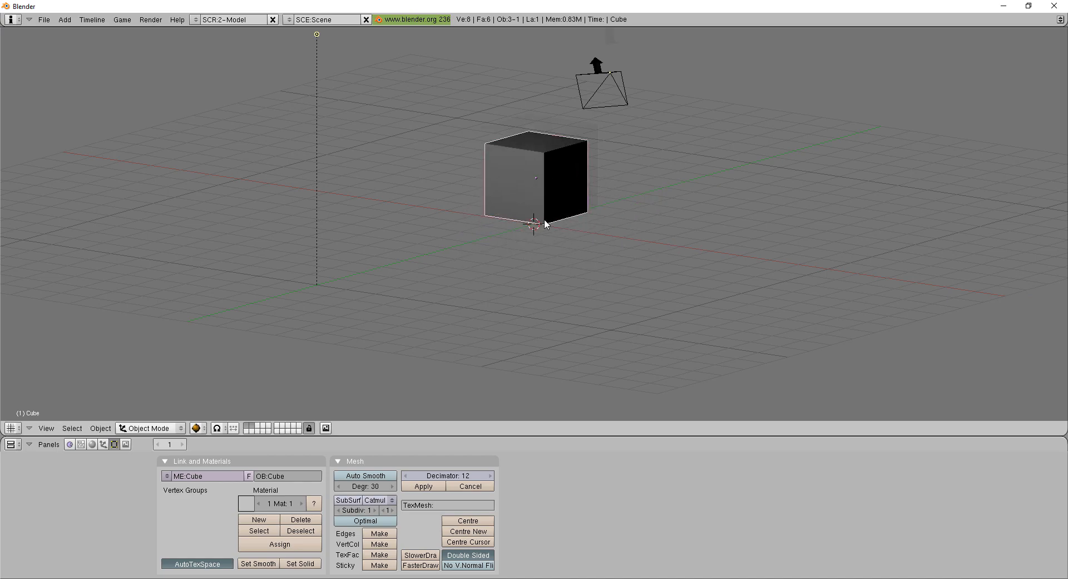
- Try a roughly vertical Knife (Exact) cut through the middle of the cube's front face, and undo it
scroll(545, 223, "up", 3)
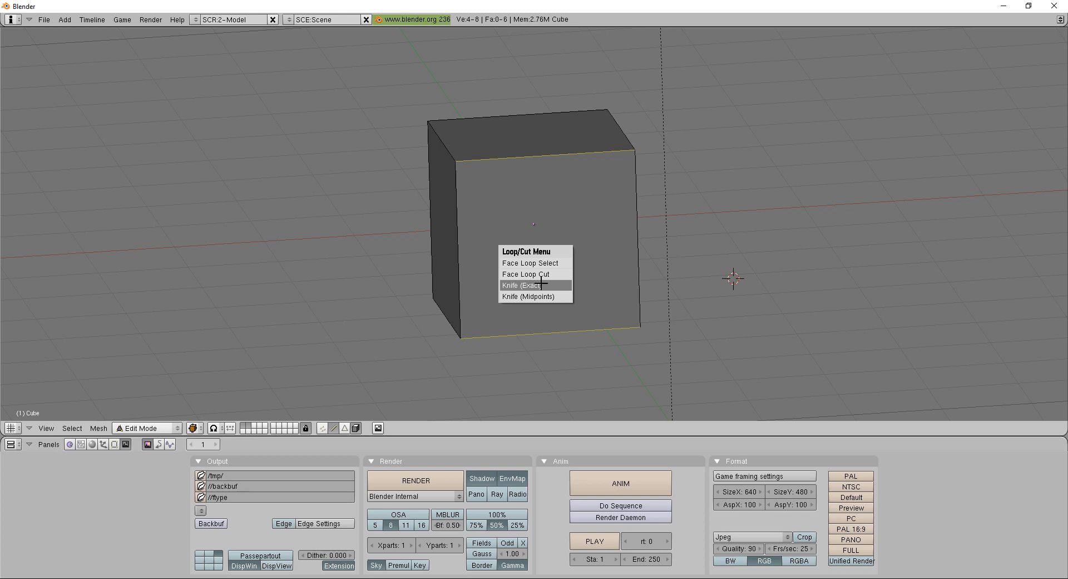
left_click(541, 285)
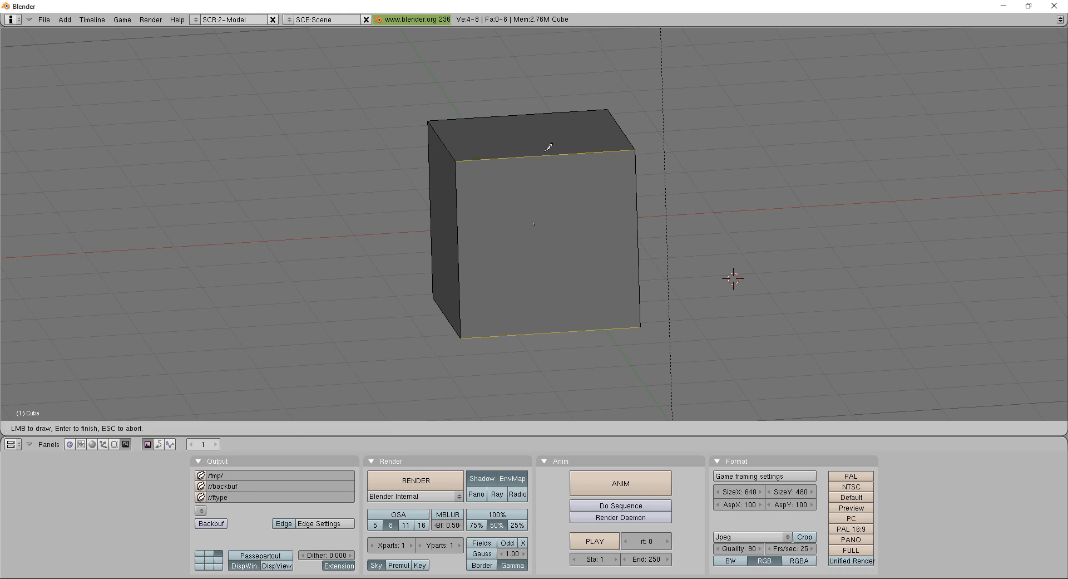
left_click_drag(545, 154, 566, 367)
key("Return")
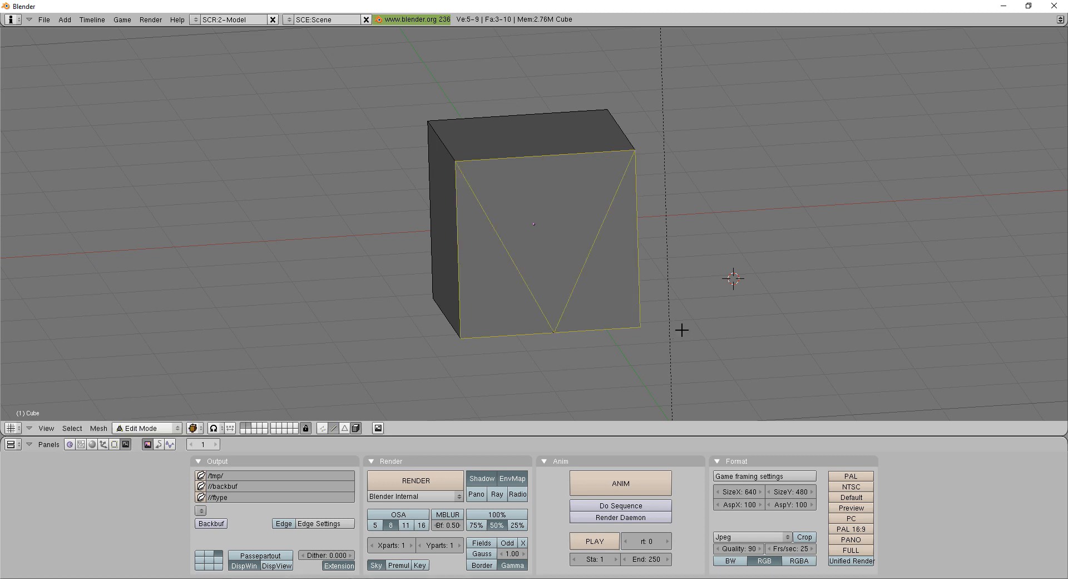
key("ctrl+z")
- Cut the cube's front face with Knife (Exact) along a roughly vertical line from above its upper edge to below its lower edge
left_click(540, 129)
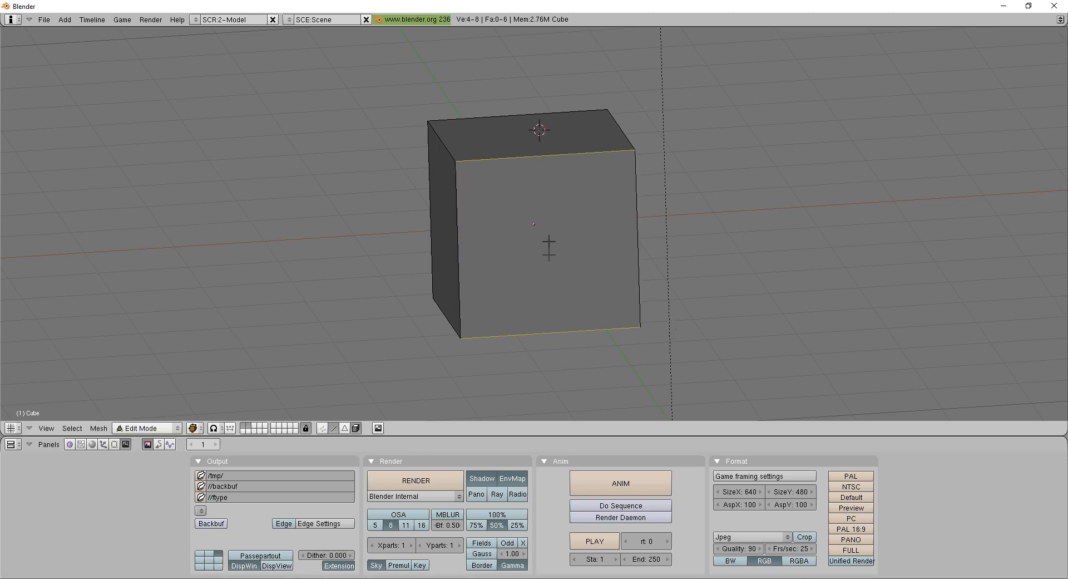
key("k")
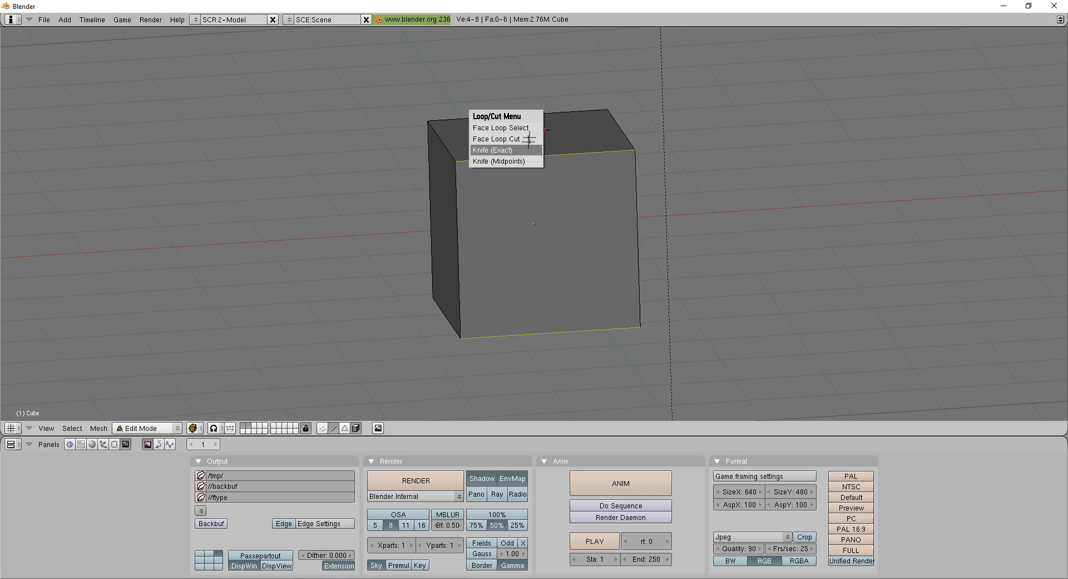
left_click(517, 146)
mouse_move(519, 141)
left_mouse_down()
mouse_move(527, 267)
mouse_move(552, 357)
left_mouse_up()
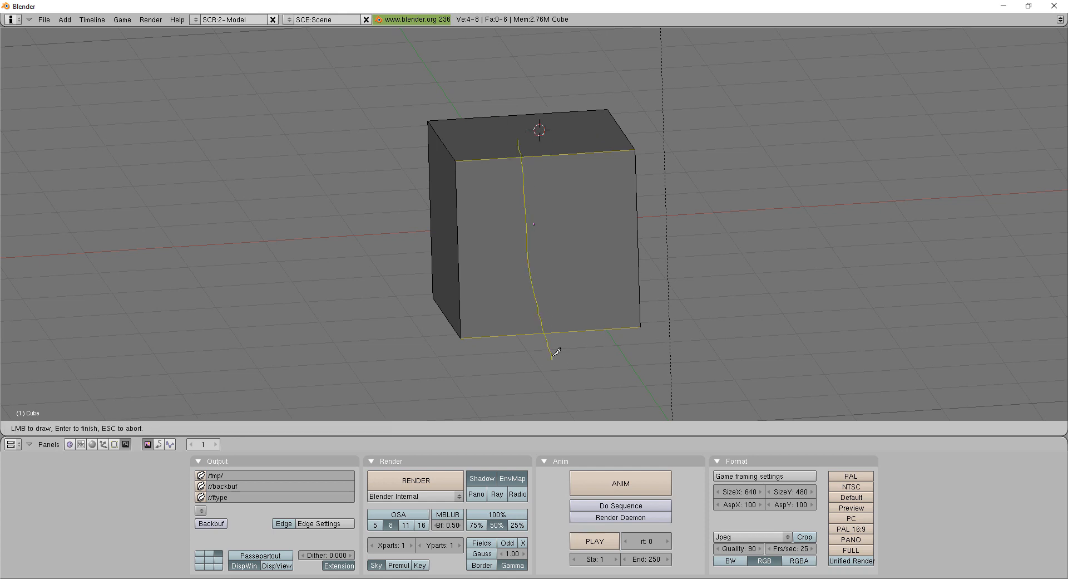
key("Return")
middle_click_drag(716, 215, 603, 262)
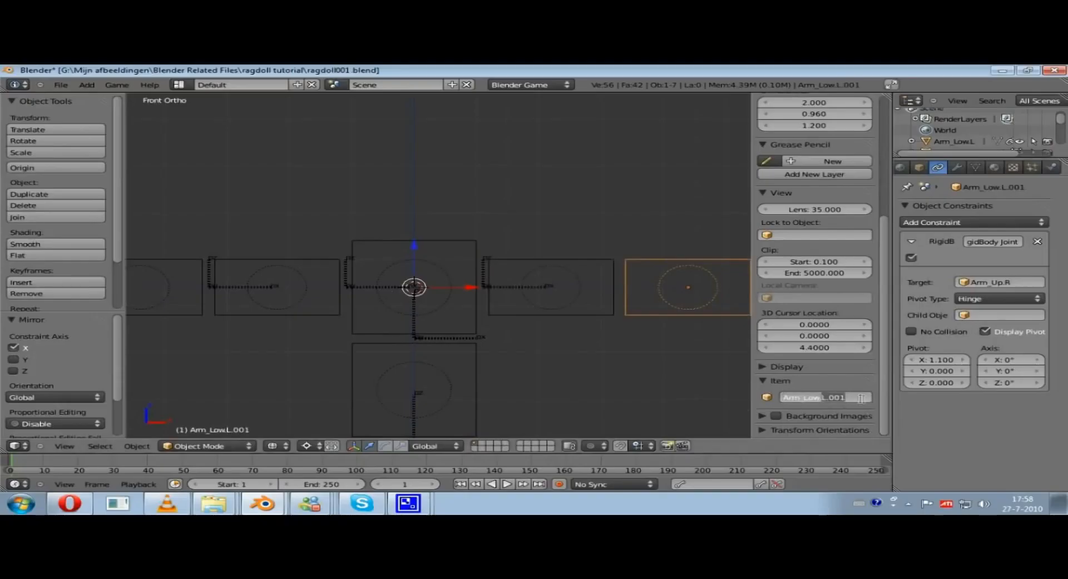
- Rename the selected lower arm box as Arm_Low.R and make its rigid body joint's X pivot negative
key("BackSpace")
type("R")
left_click(935, 362)
left_click(935, 362)
type("-")
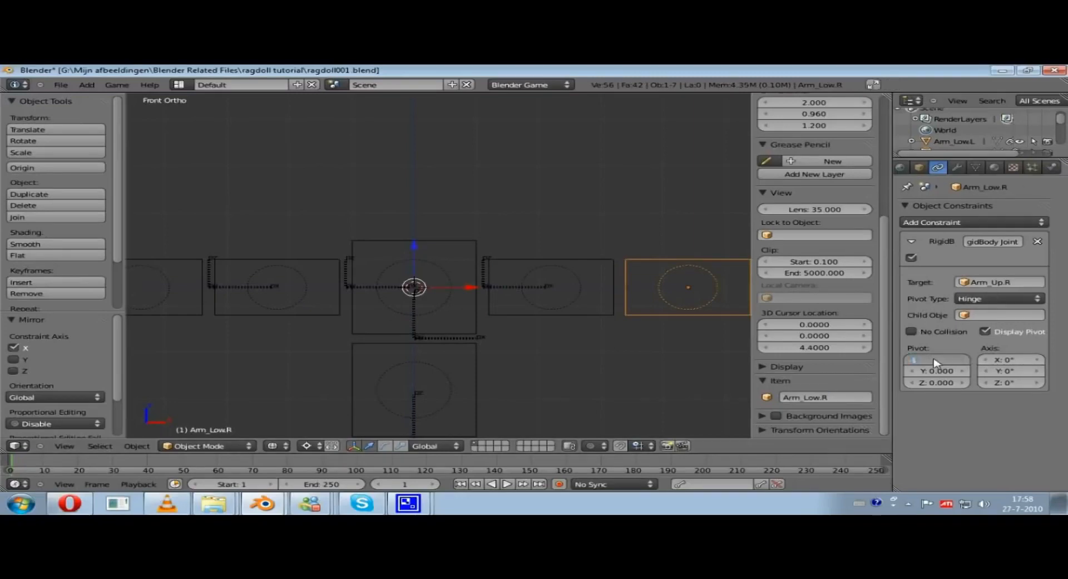
key("Return")
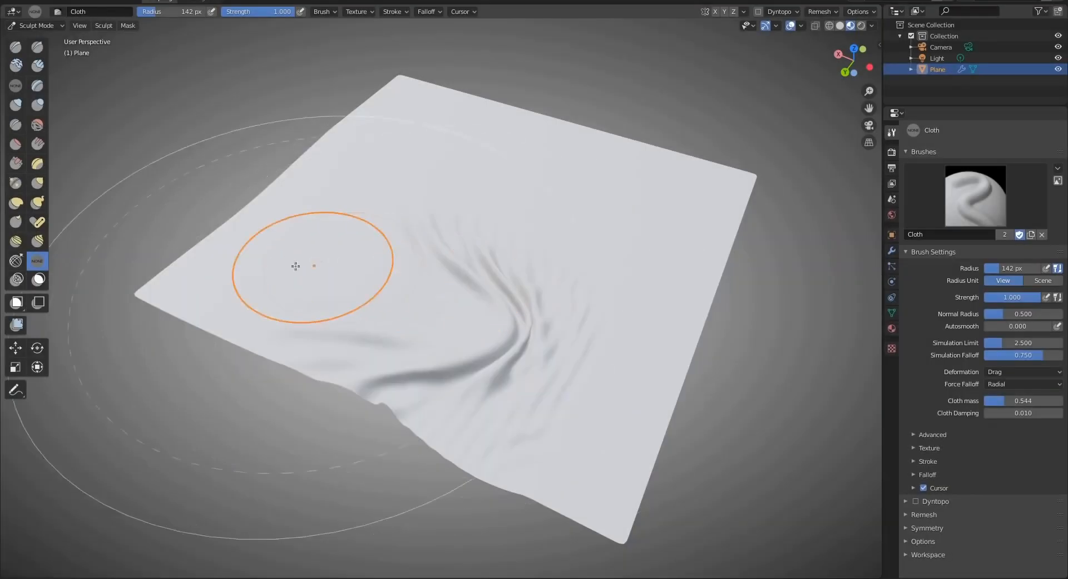
- Sculpt wrinkles with the Cloth brush, using Drag deformation on the plane and Pinch Point deformation on the sphere
left_click_drag(289, 261, 402, 264)
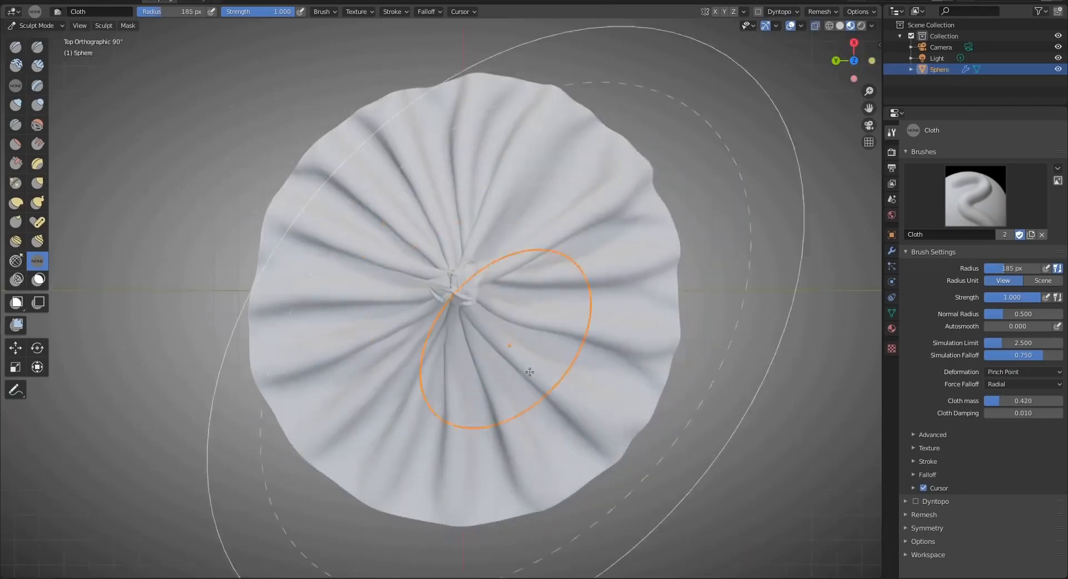
left_click_drag(490, 354, 534, 339)
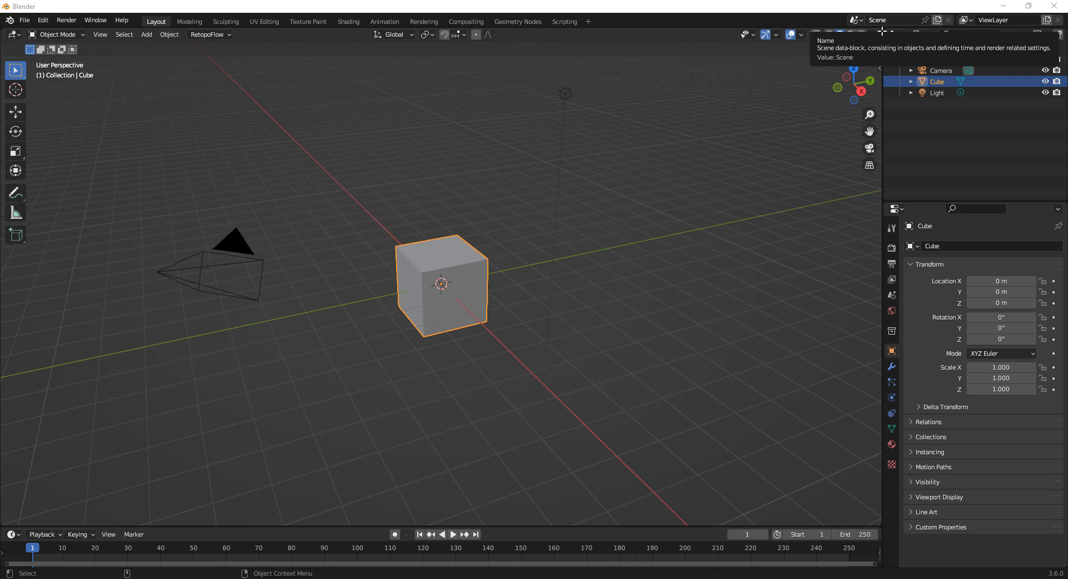
- Split the 3D viewport into two side-by-side areas and divide the one beside the outliner into two stacked viewports
left_click_drag(882, 32, 420, 125)
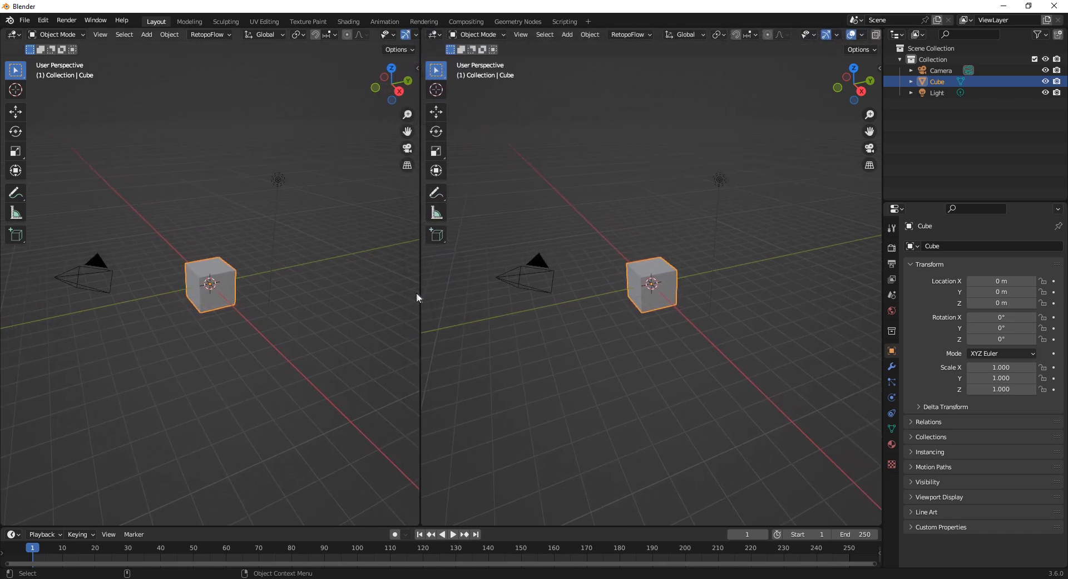
left_click_drag(421, 293, 448, 316)
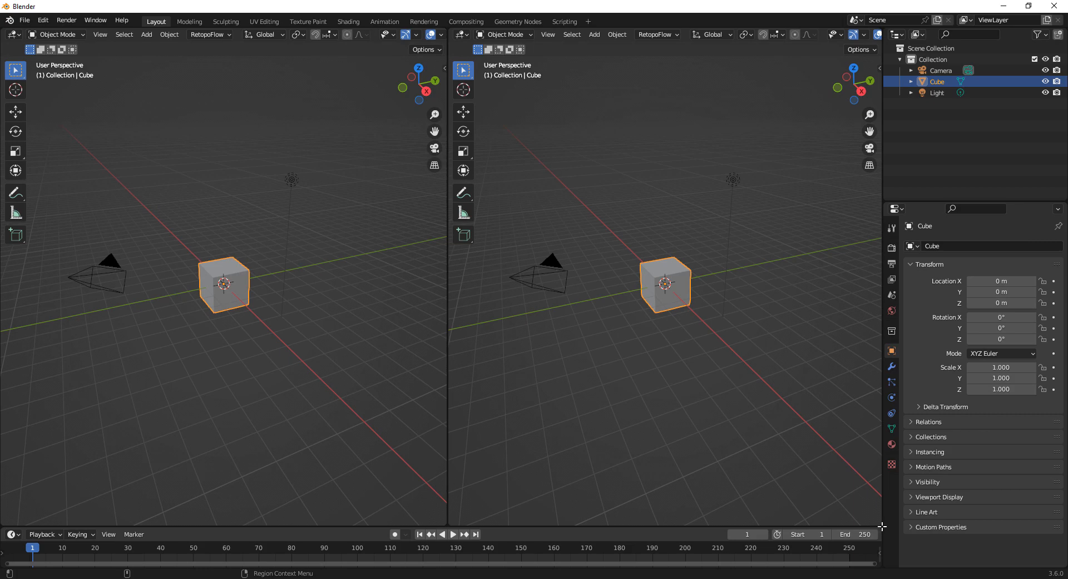
left_click_drag(879, 509, 861, 306)
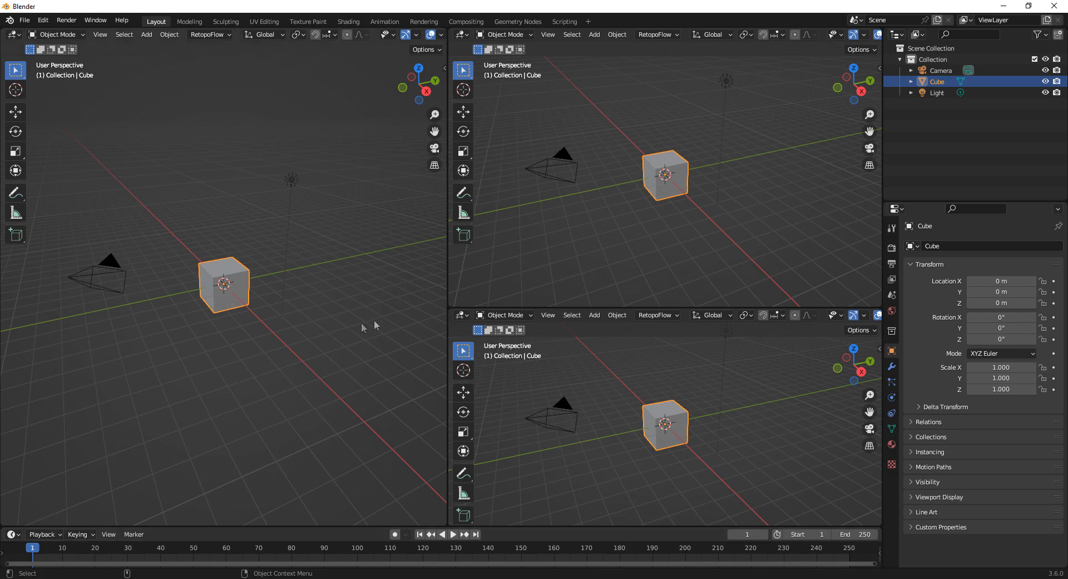
- Merge the split areas back into a single 3D viewport and reduce the timeline to a low strip beneath it
left_click_drag(3, 527, 79, 469)
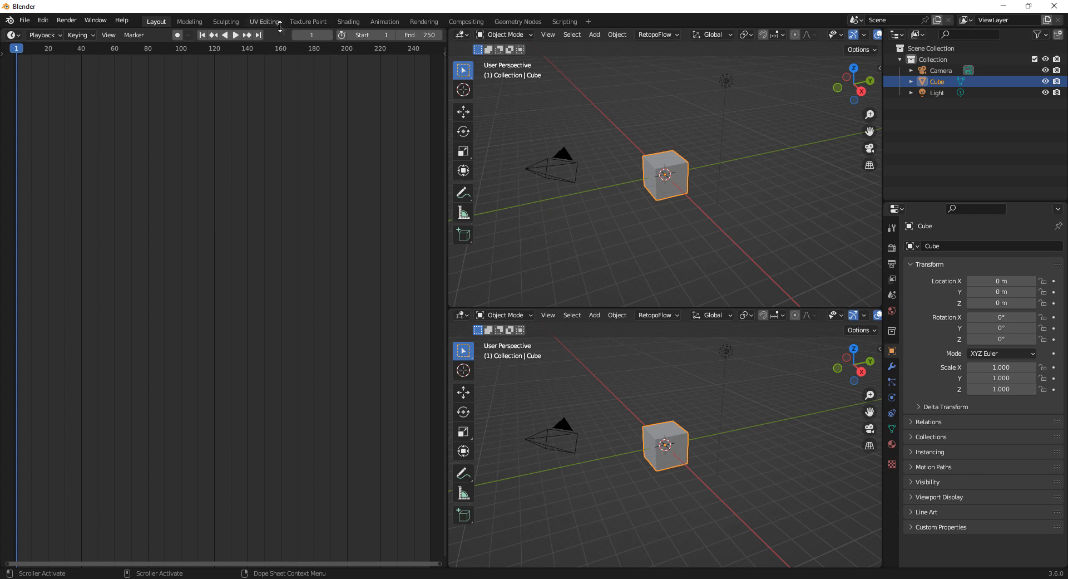
left_click_drag(449, 31, 355, 61)
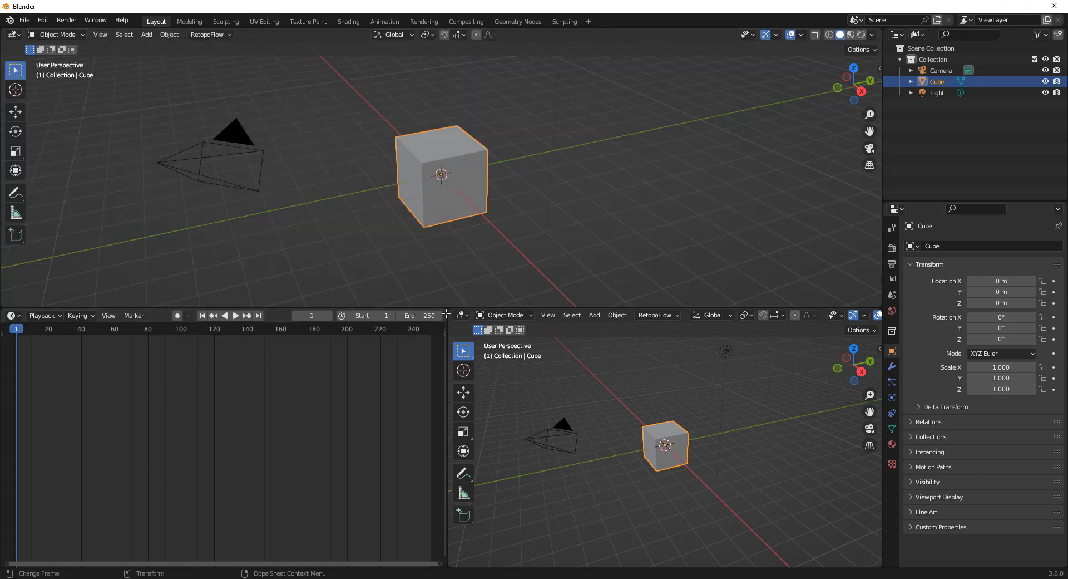
left_click_drag(441, 320, 468, 355)
left_click_drag(199, 306, 198, 505)
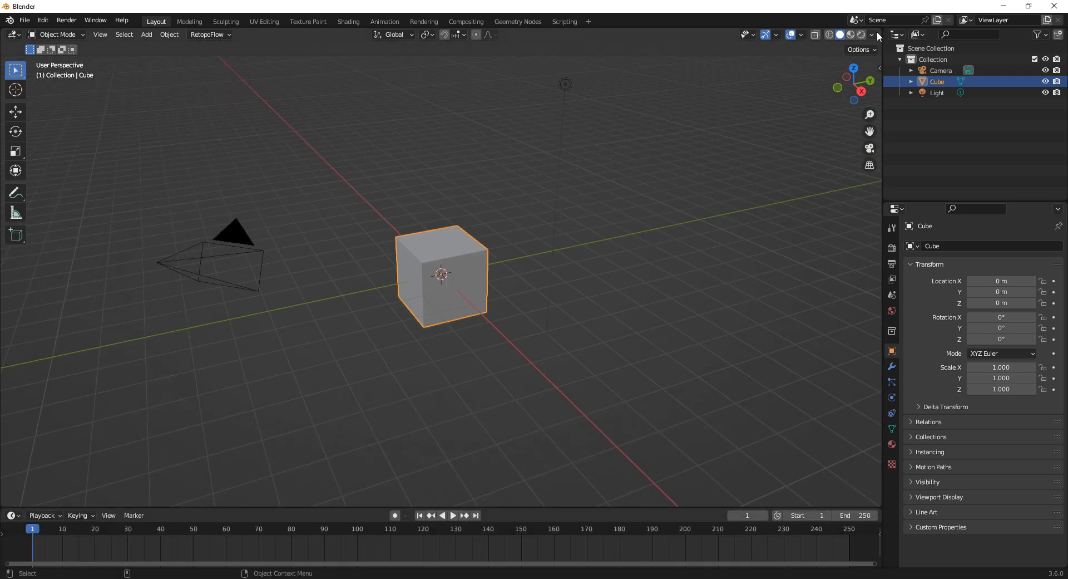
- Split the 3D viewport into two side-by-side areas and extend the one beside the outliner down over part of the timeline
left_click_drag(877, 31, 813, 127)
mouse_move(472, 127)
left_mouse_down()
mouse_move(370, 127)
mouse_move(485, 126)
left_mouse_up()
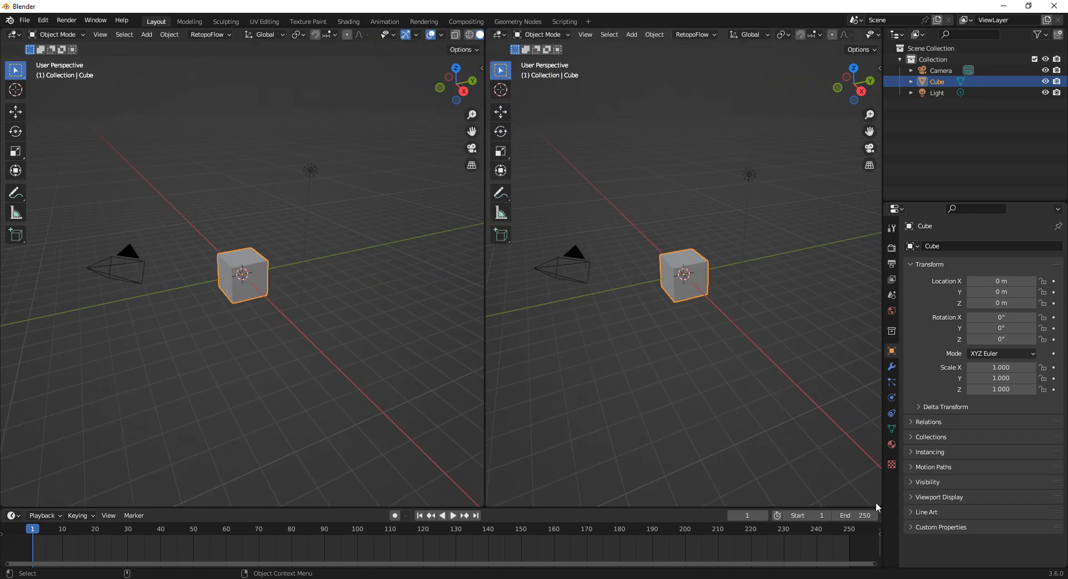
mouse_move(881, 504)
left_mouse_down()
mouse_move(868, 483)
mouse_move(870, 518)
mouse_move(878, 510)
left_mouse_up()
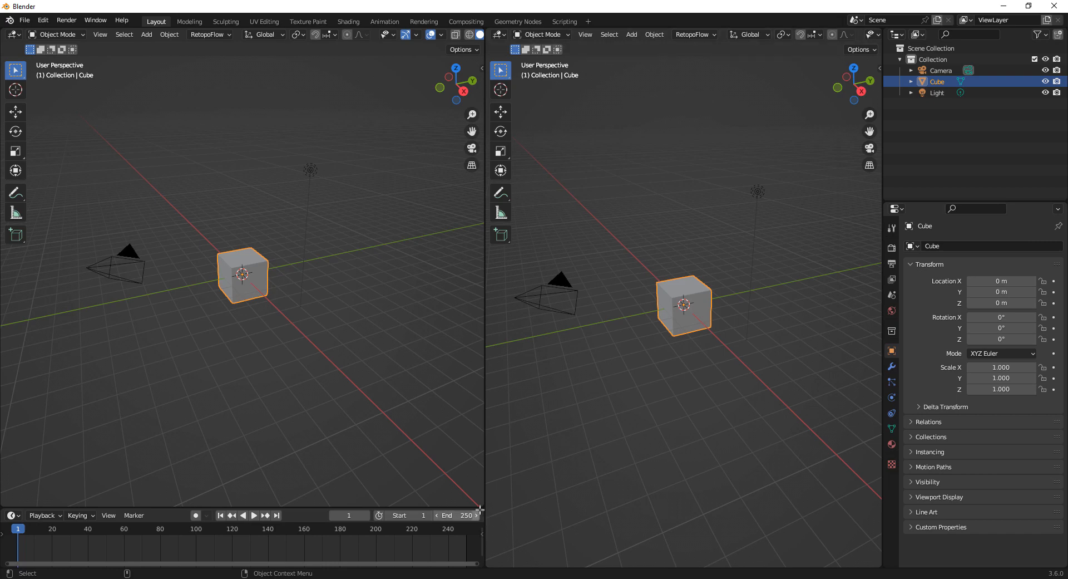
left_click_drag(482, 514, 524, 496)
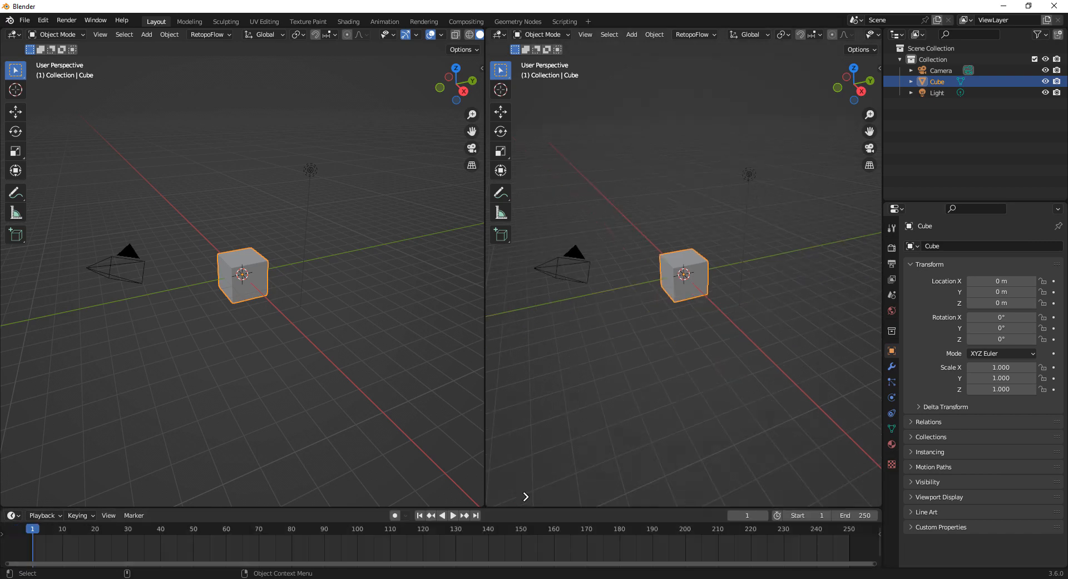
left_click_drag(879, 503, 876, 516)
- Divide the viewport above the shortened timeline into three stacked viewports and merge the middle one with the uppermost
left_click_drag(482, 505, 422, 237)
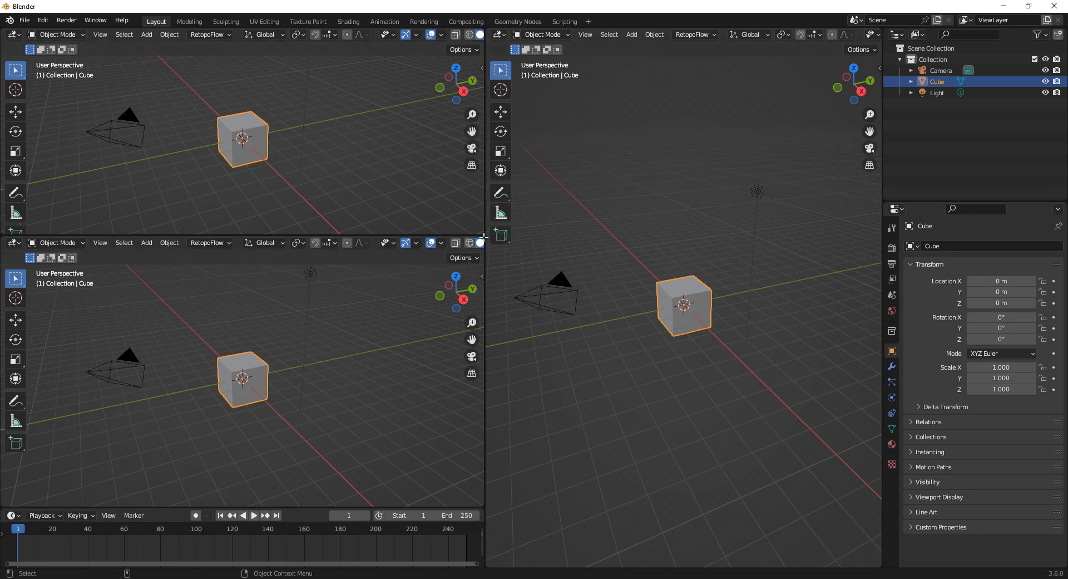
left_click_drag(484, 237, 466, 387)
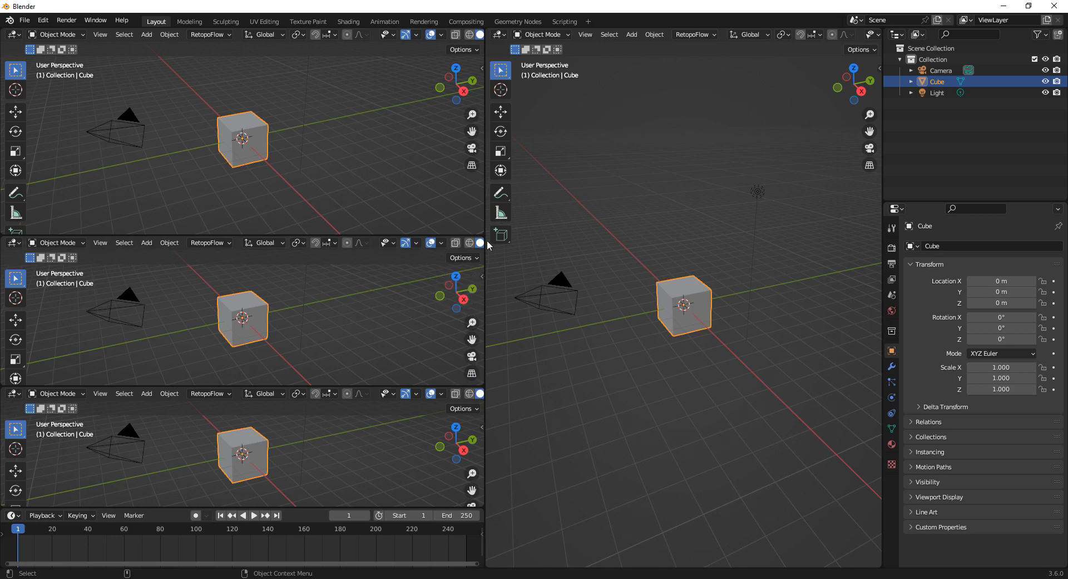
left_click_drag(482, 237, 353, 250)
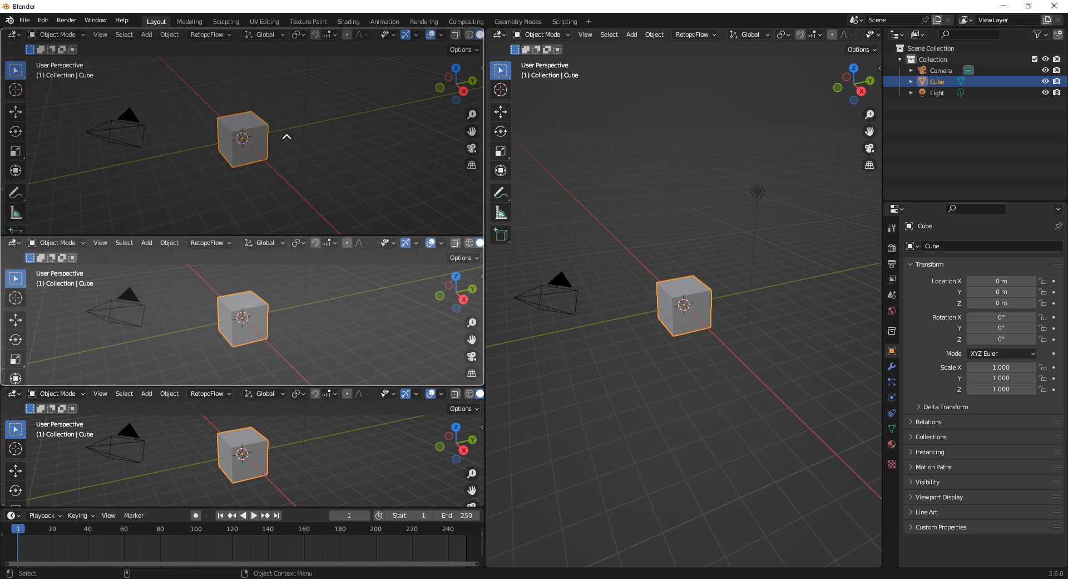
left_click_drag(292, 209, 303, 120)
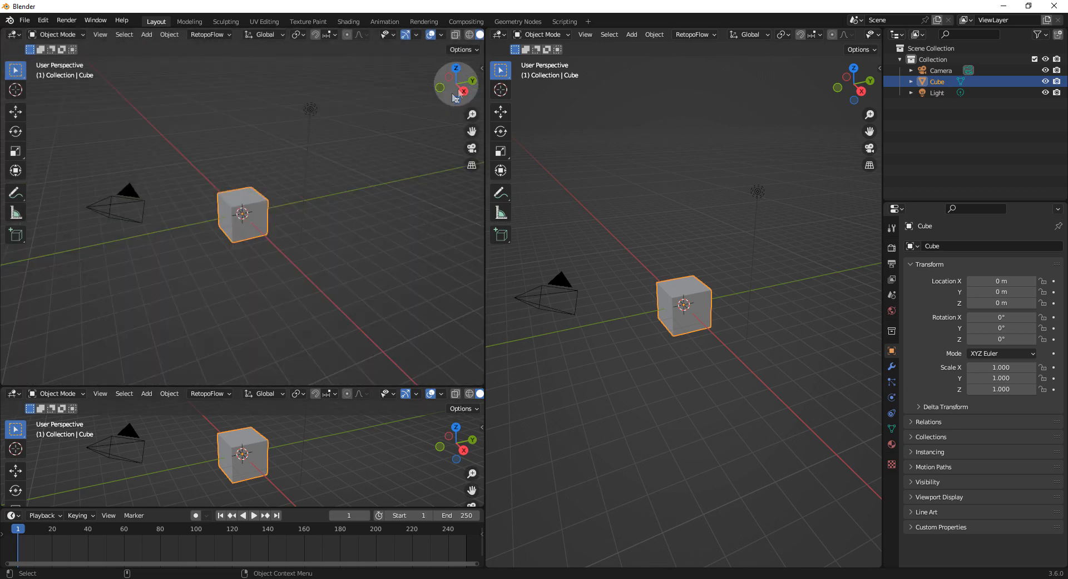
- Extend both stacked viewports across to the properties editor and raise the border between them to enlarge the lower one
left_click_drag(482, 29, 517, 61)
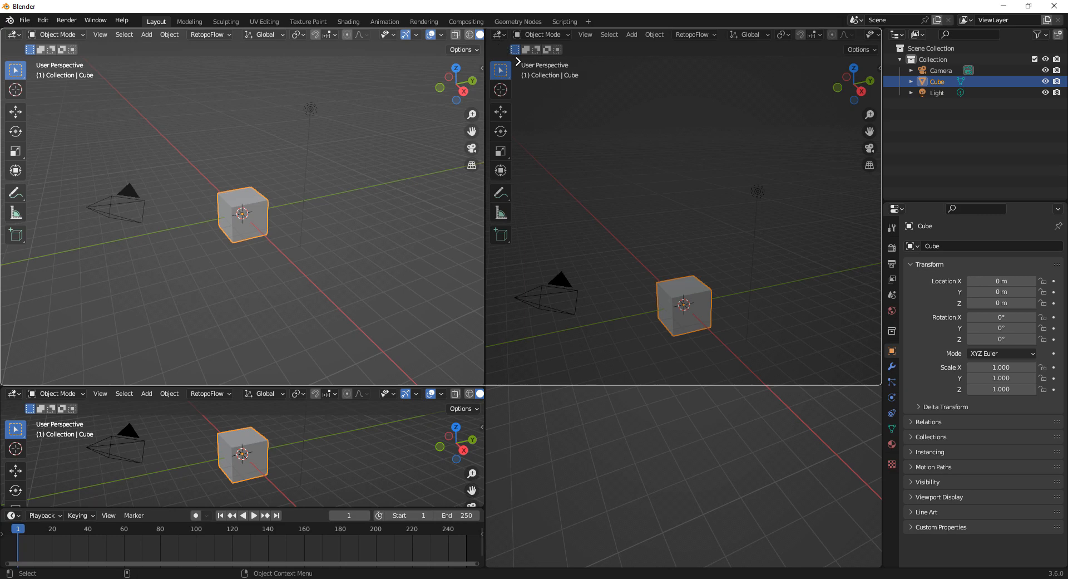
left_click_drag(524, 118, 514, 497)
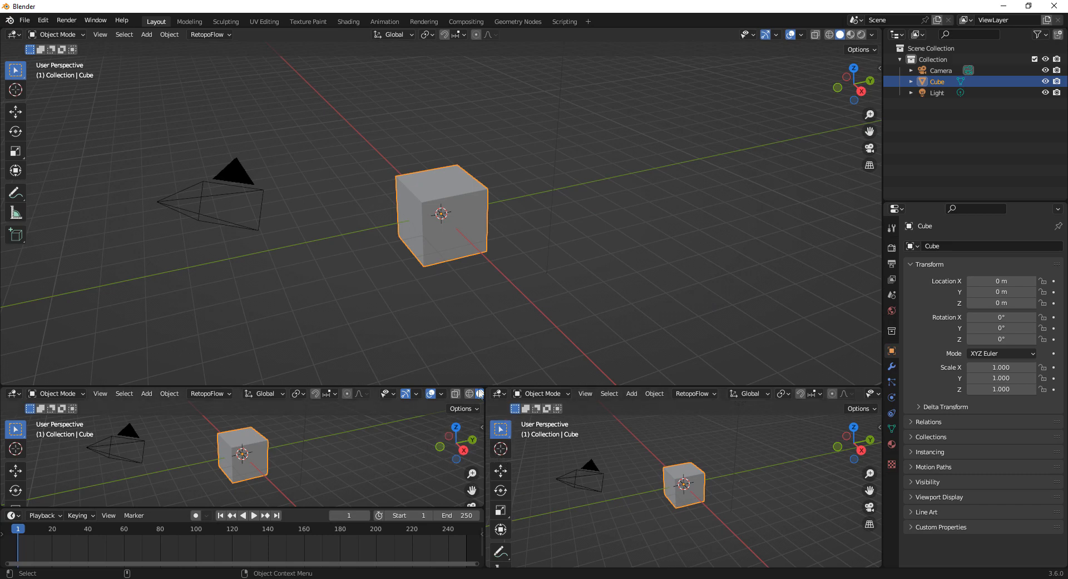
left_click_drag(483, 387, 529, 436)
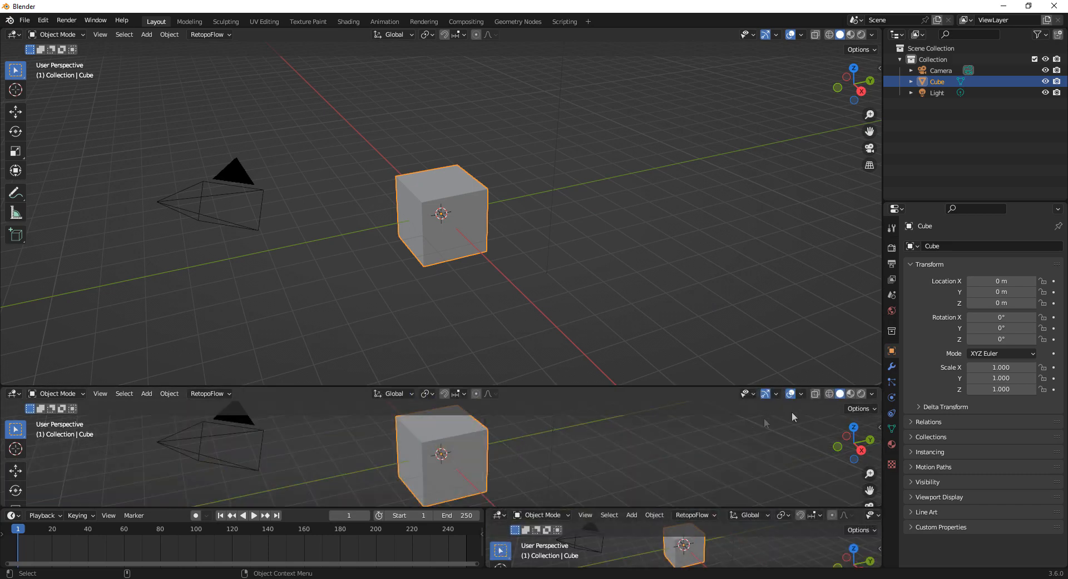
left_click_drag(854, 384, 389, 212)
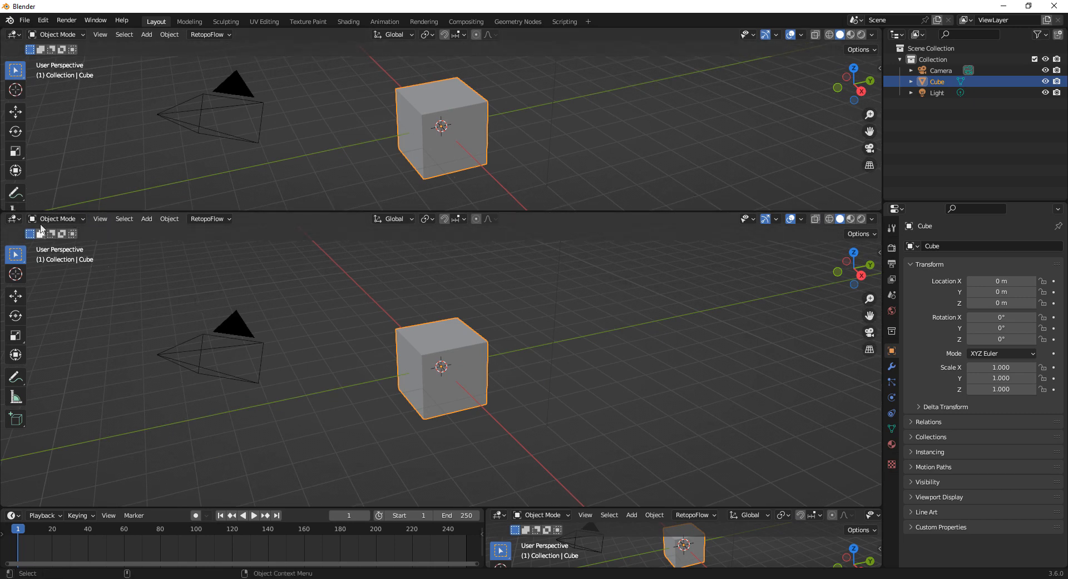
- Switch the lower of the two wide viewports to the Timeline and from there to the UV Editor
left_click(17, 220)
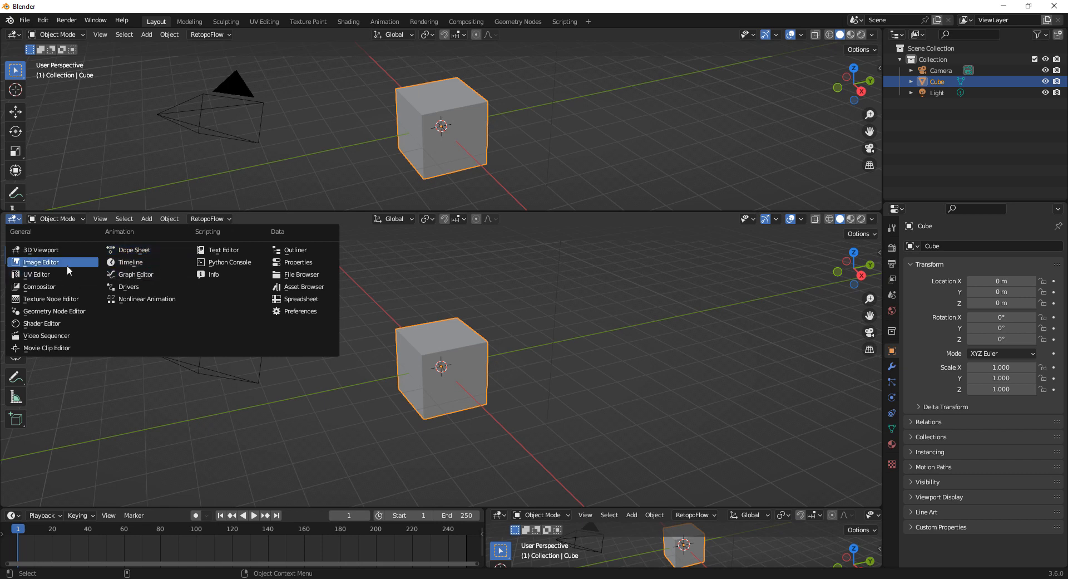
left_click(118, 264)
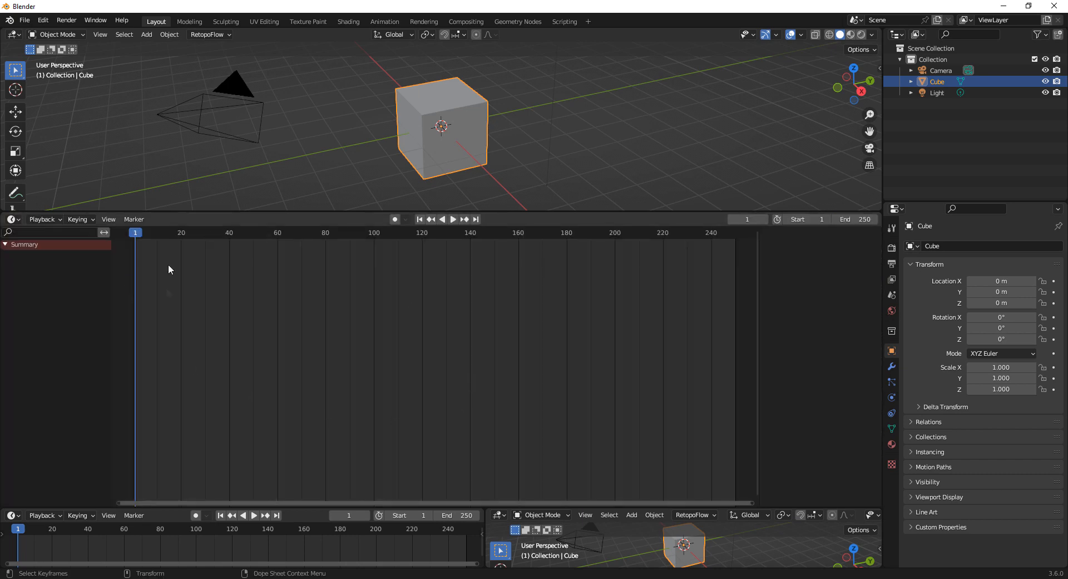
left_click(12, 220)
left_click(20, 220)
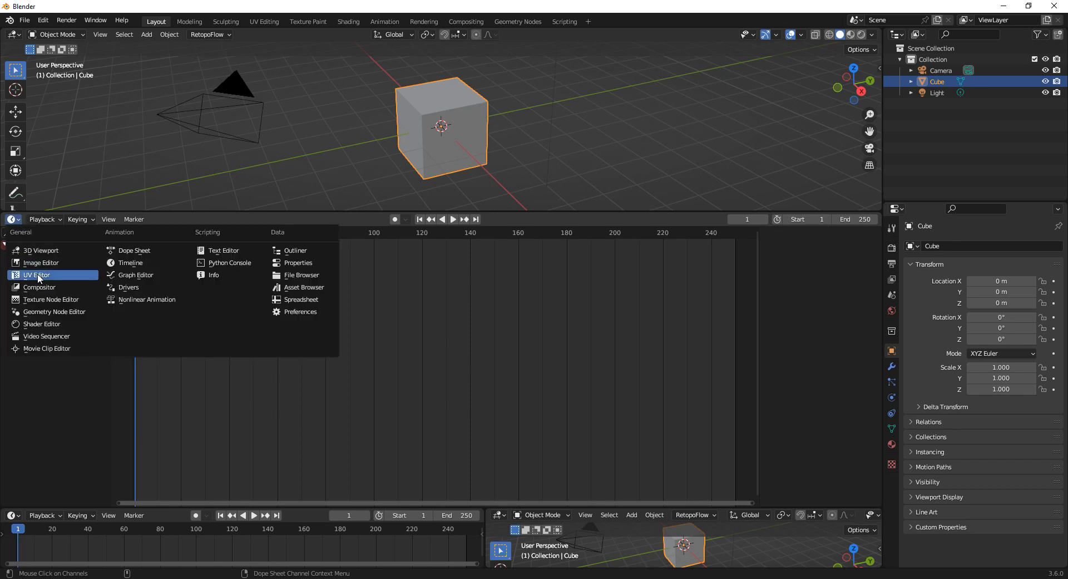
left_click(36, 275)
left_click(12, 220)
scroll(444, 130, "down", 1)
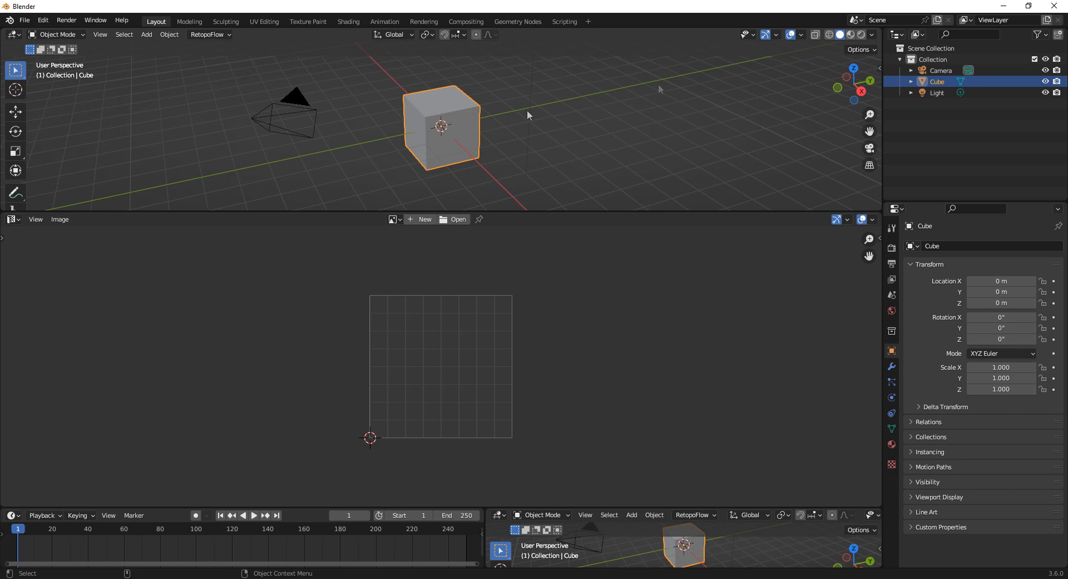
- Enlarge the 3D viewport above the UV Editor by lowering the border between the two areas
left_click(11, 34)
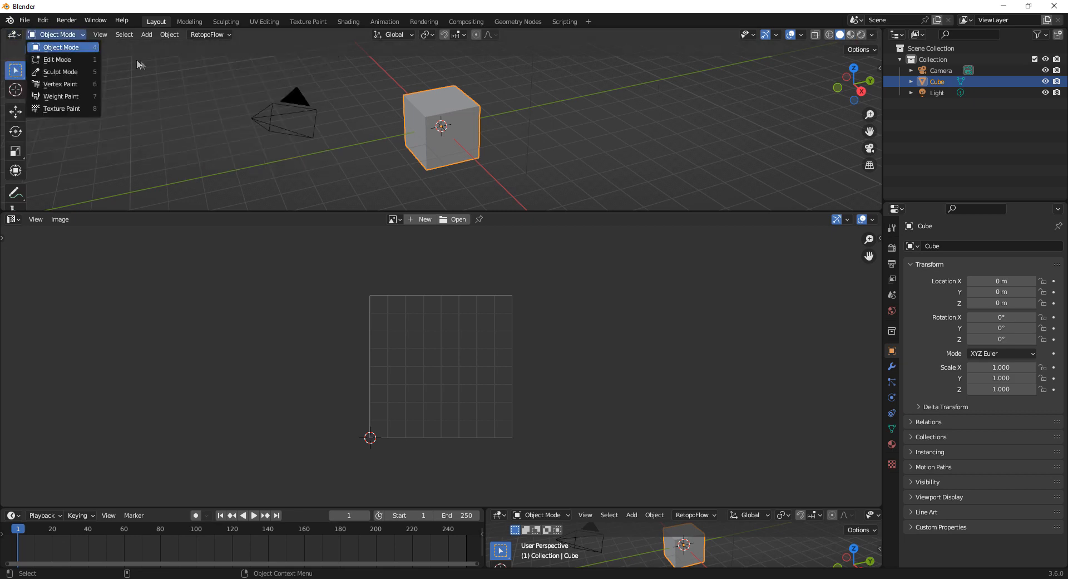
left_click(12, 34)
left_click(12, 35)
left_click_drag(325, 211, 325, 380)
- Switch the area above the UV Editor to the Dope Sheet and back to the 3D Viewport
left_click(12, 34)
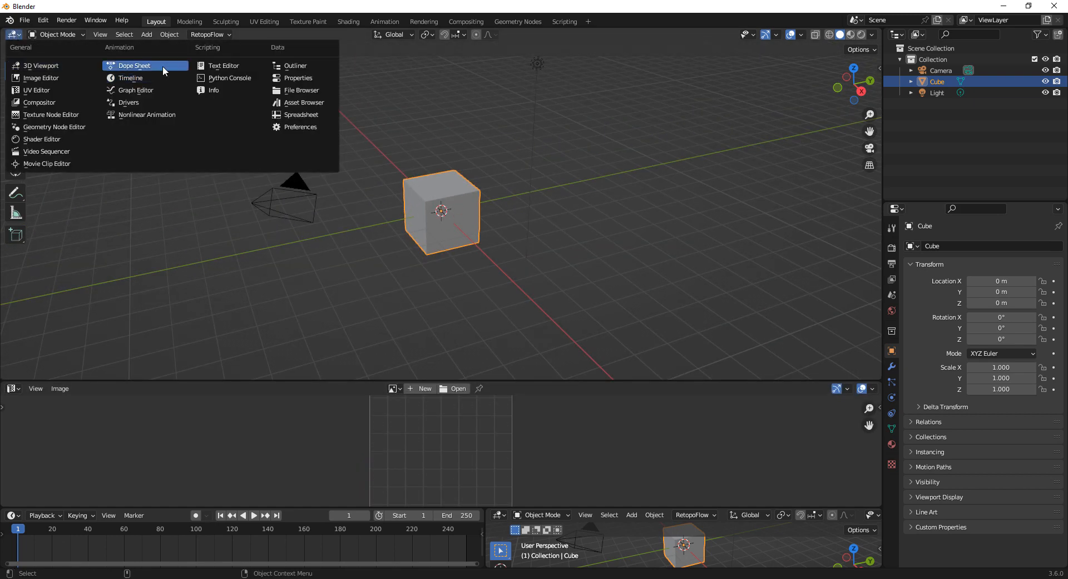
left_click(139, 66)
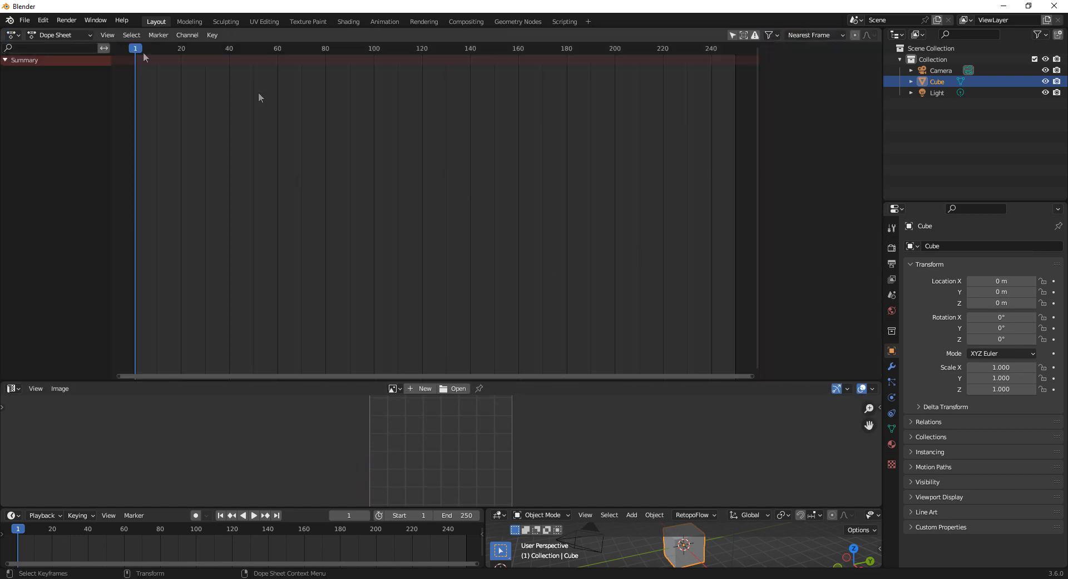
left_click(12, 34)
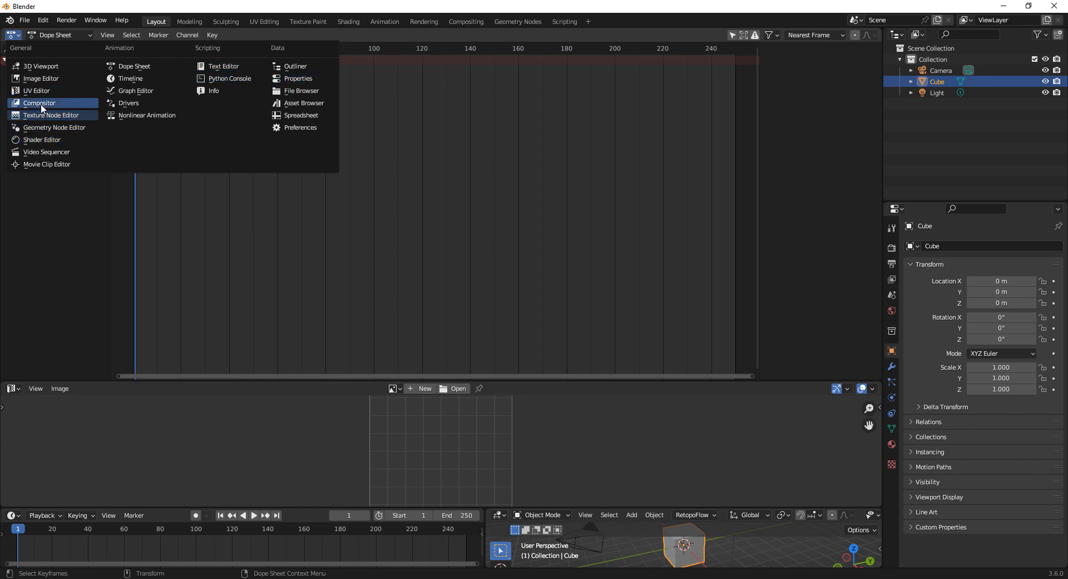
left_click(35, 66)
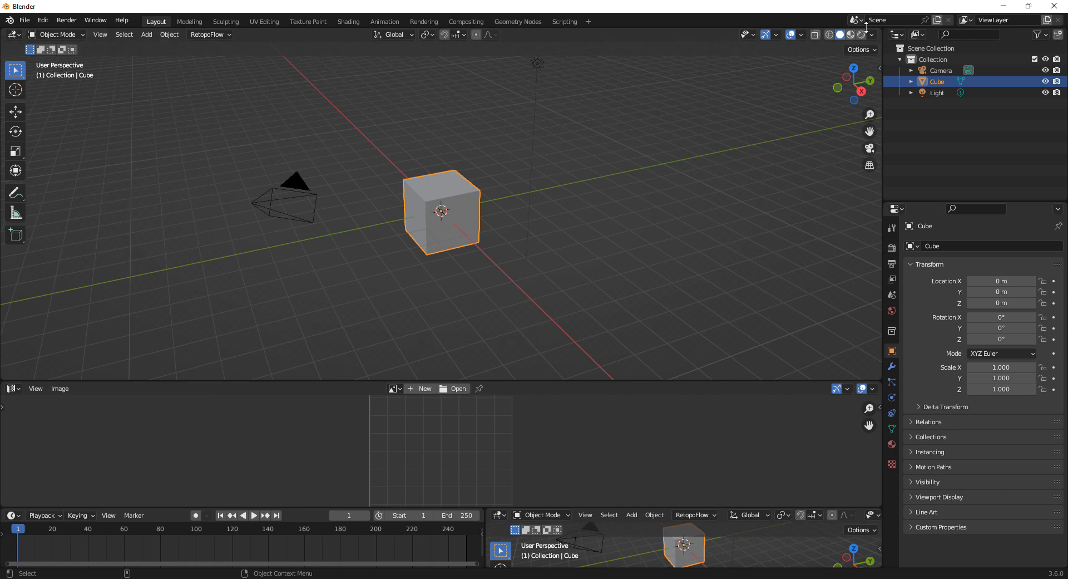
- Split the 3D viewport side by side and switch the area beside the outliner to the Video Sequencer and back to the 3D Viewport
left_click_drag(882, 33, 473, 34)
left_click(552, 36)
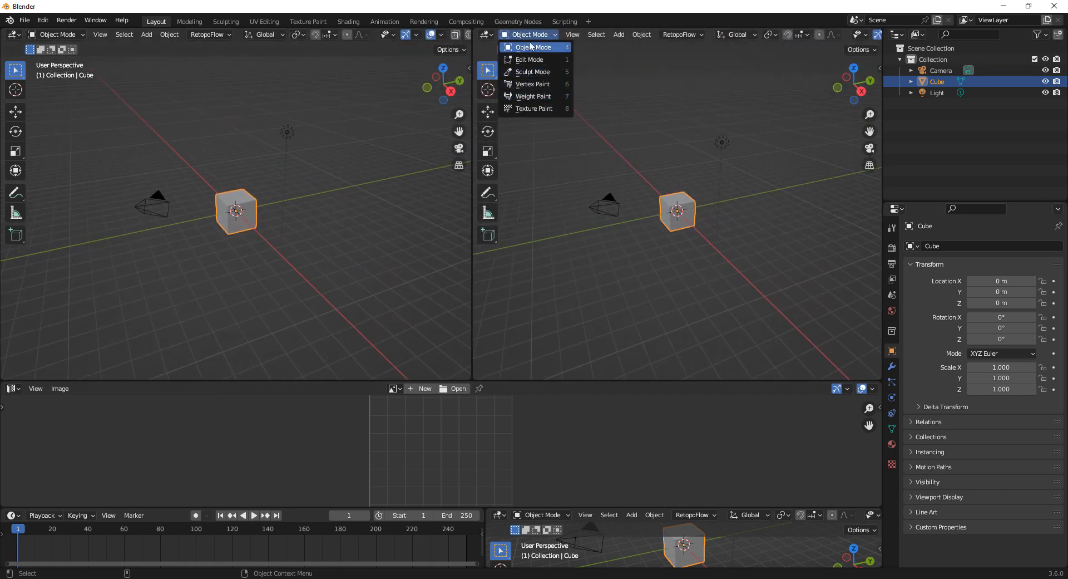
left_click(493, 33)
left_click(492, 33)
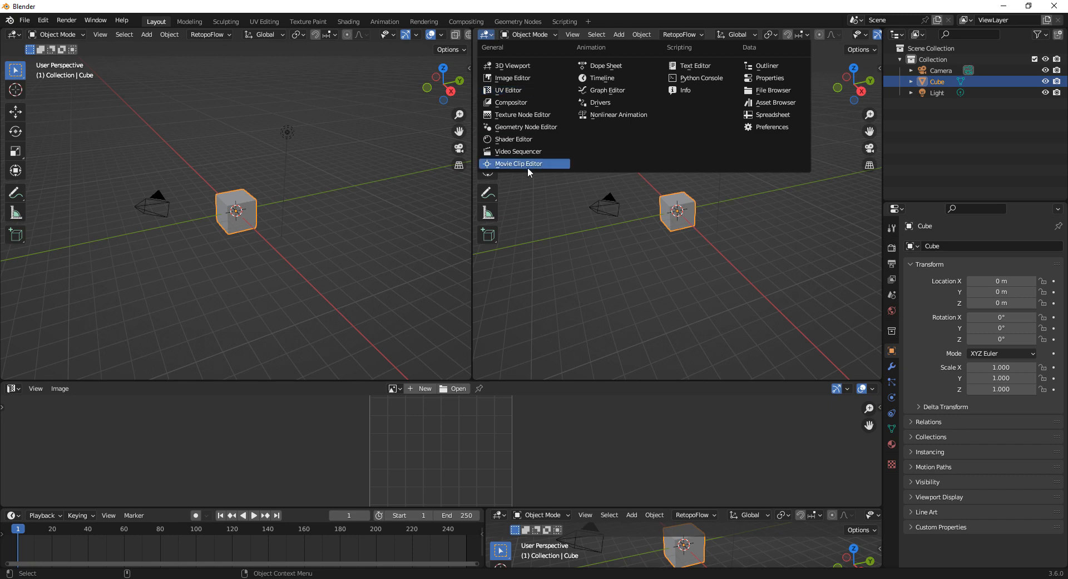
left_click(523, 153)
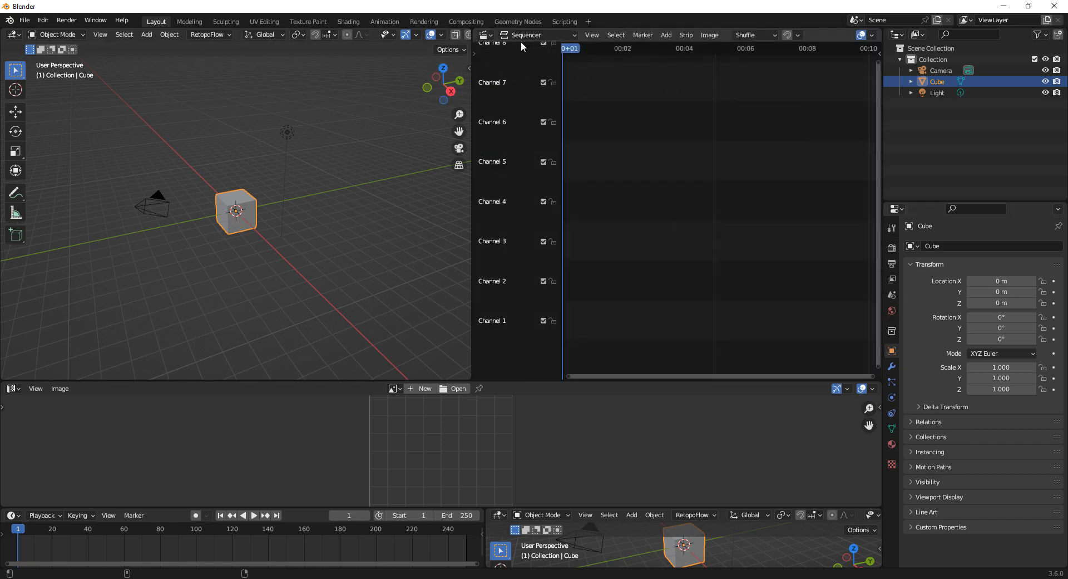
left_click(488, 35)
left_click(506, 66)
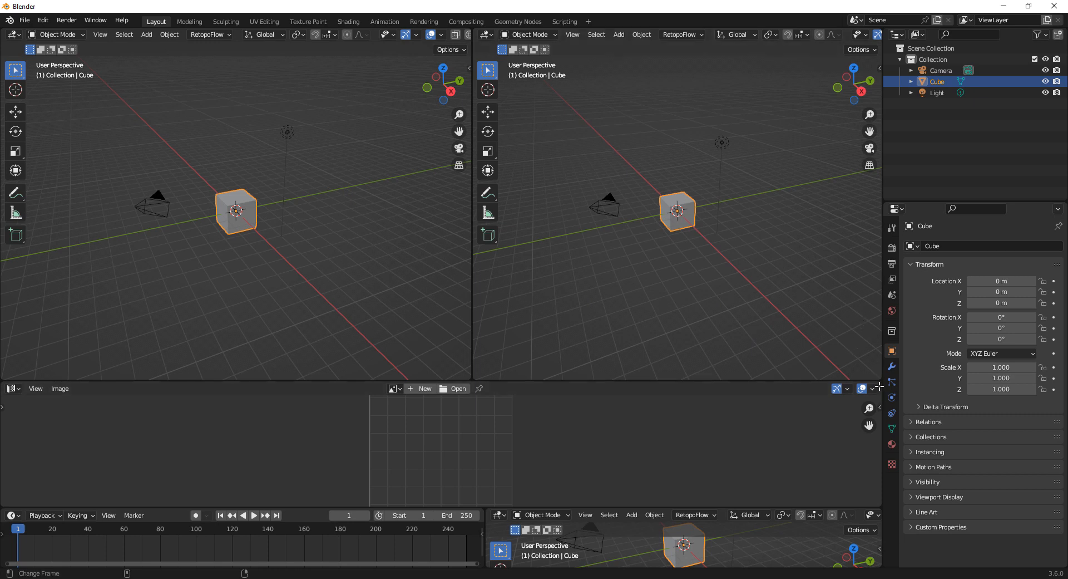
- Merge the UV Editor and the extra viewports away, leaving one full-width 3D viewport above a full-width timeline
left_click_drag(879, 386, 868, 348)
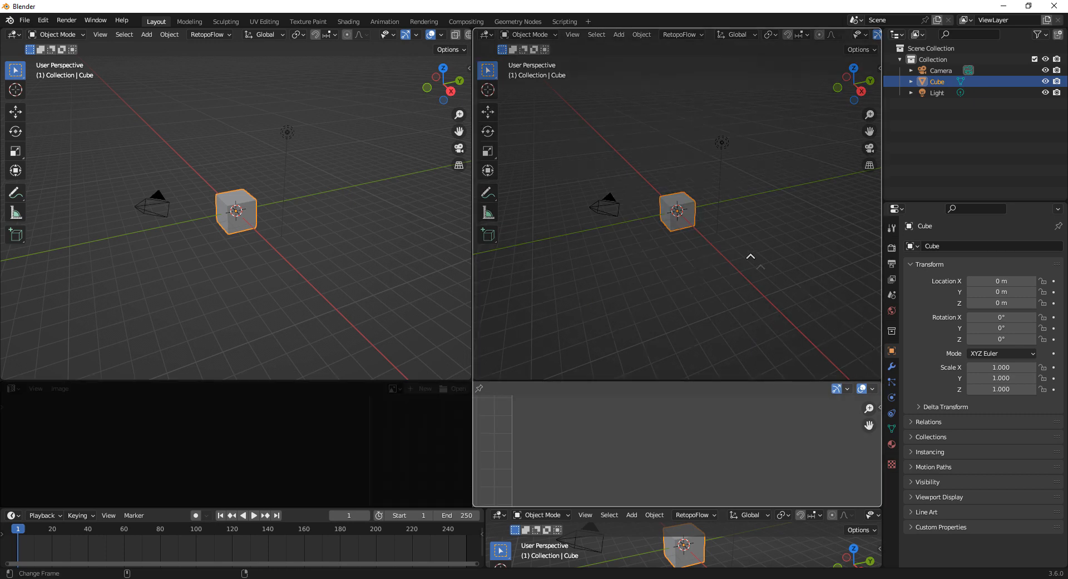
left_click_drag(667, 307, 662, 305)
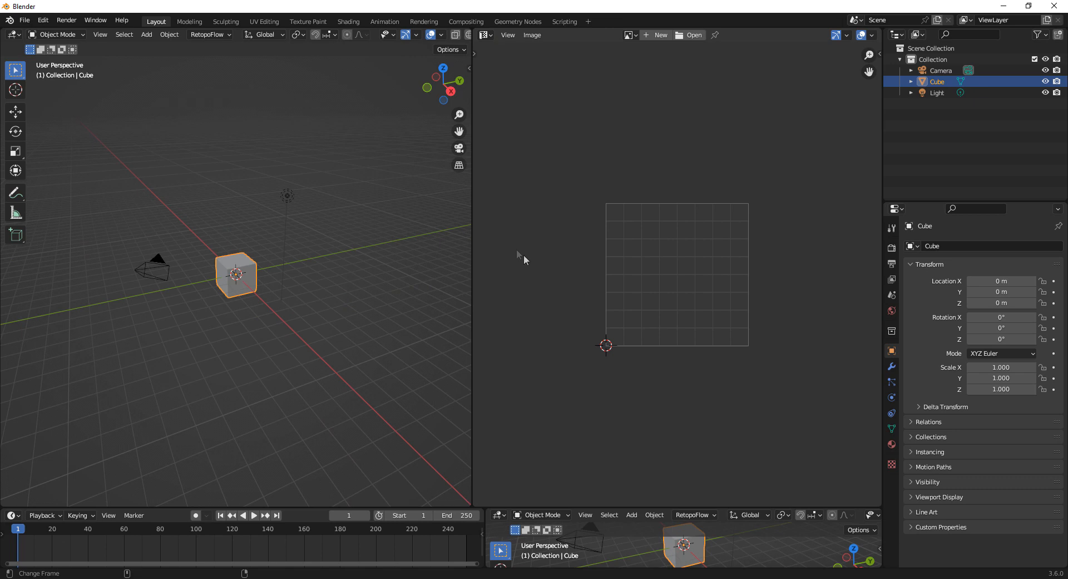
left_click_drag(468, 29, 571, 245)
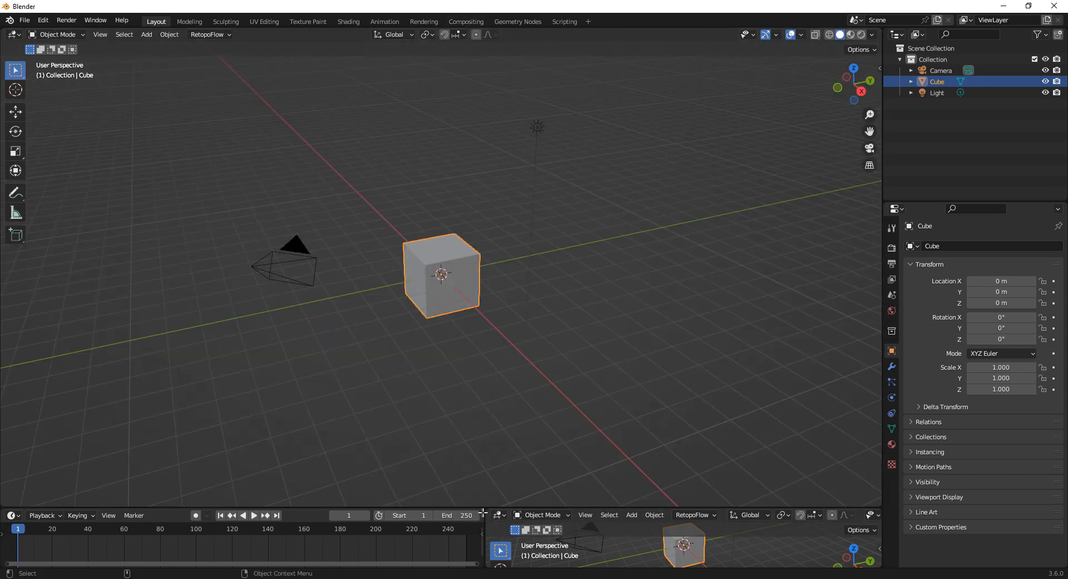
left_click_drag(468, 515, 529, 541)
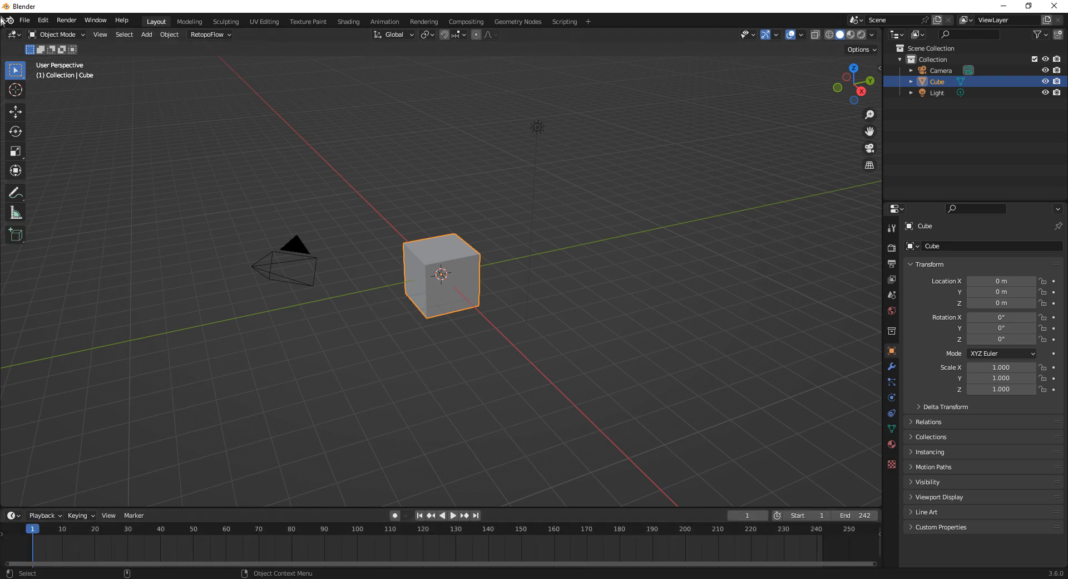
- Start a new file from the General template, discarding the current changes
left_click(24, 20)
mouse_move(56, 34)
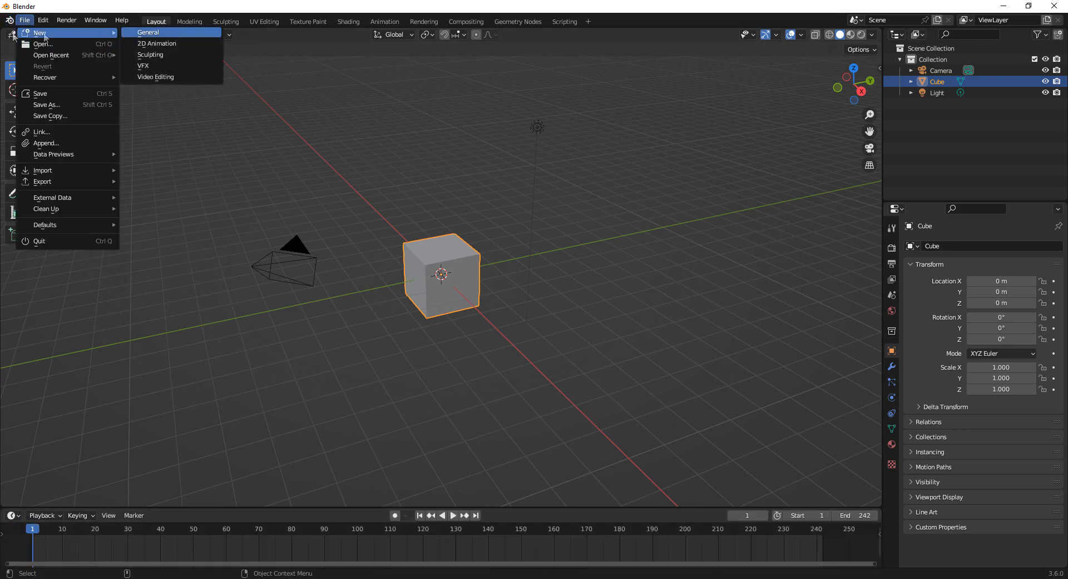
left_click(165, 37)
left_click(562, 317)
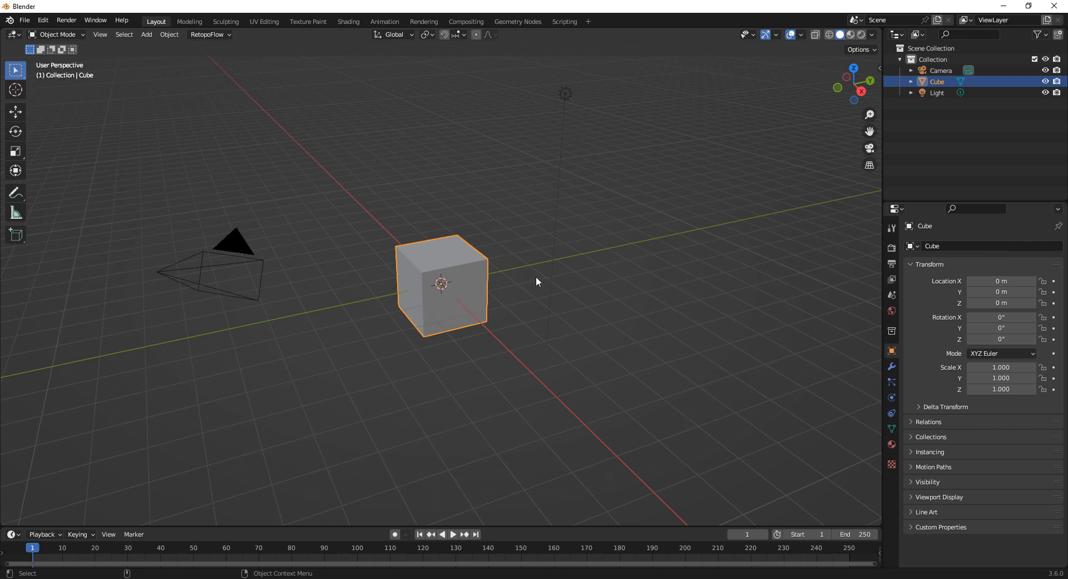
- Examine the default cube from several angles and distances in the 3D viewport
scroll(536, 276, "up", 2)
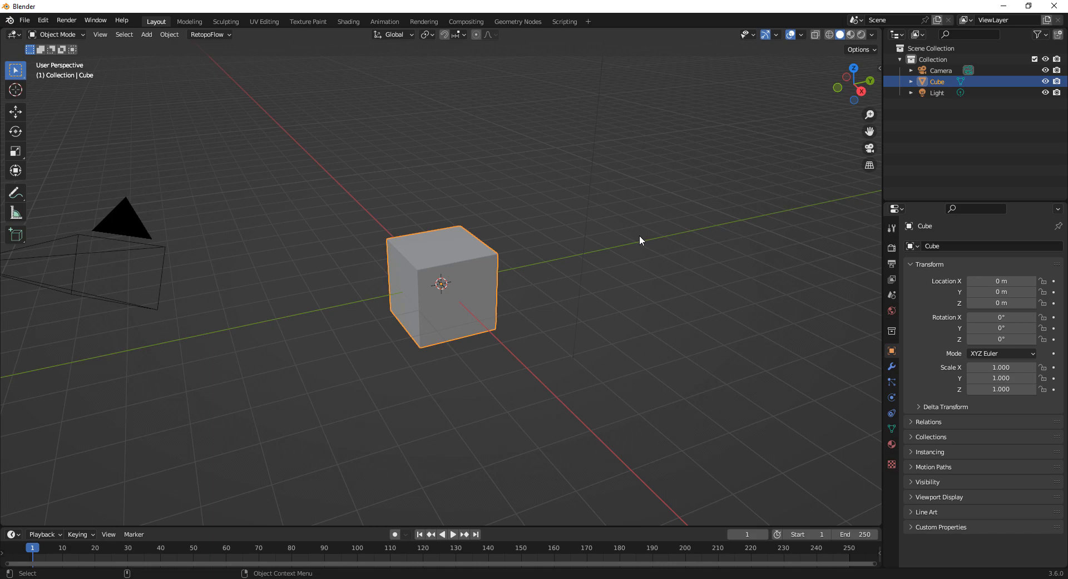
middle_click_drag(503, 368, 476, 343)
scroll(475, 344, "down", 2)
scroll(475, 344, "up", 3)
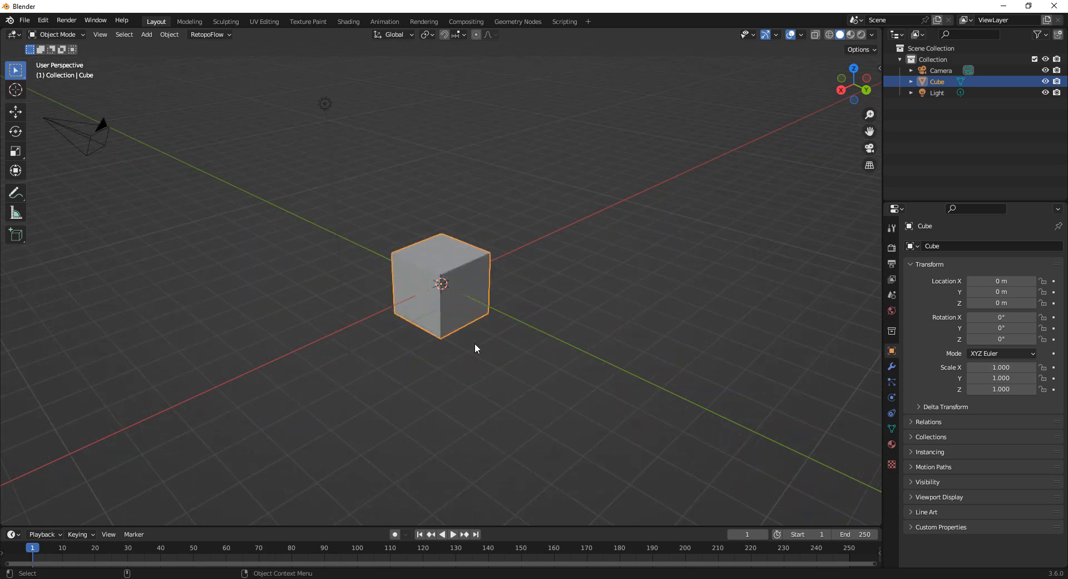
mouse_move(475, 344)
middle_mouse_down()
mouse_move(516, 328)
mouse_move(434, 322)
mouse_move(472, 337)
mouse_move(536, 333)
mouse_move(646, 367)
mouse_move(766, 357)
mouse_move(8, 332)
mouse_move(304, 387)
mouse_move(448, 377)
mouse_move(122, 356)
mouse_move(876, 357)
mouse_move(619, 391)
mouse_move(870, 262)
mouse_move(642, 355)
mouse_move(698, 332)
middle_mouse_up()
middle_click_drag(592, 333, 583, 298, "shift")
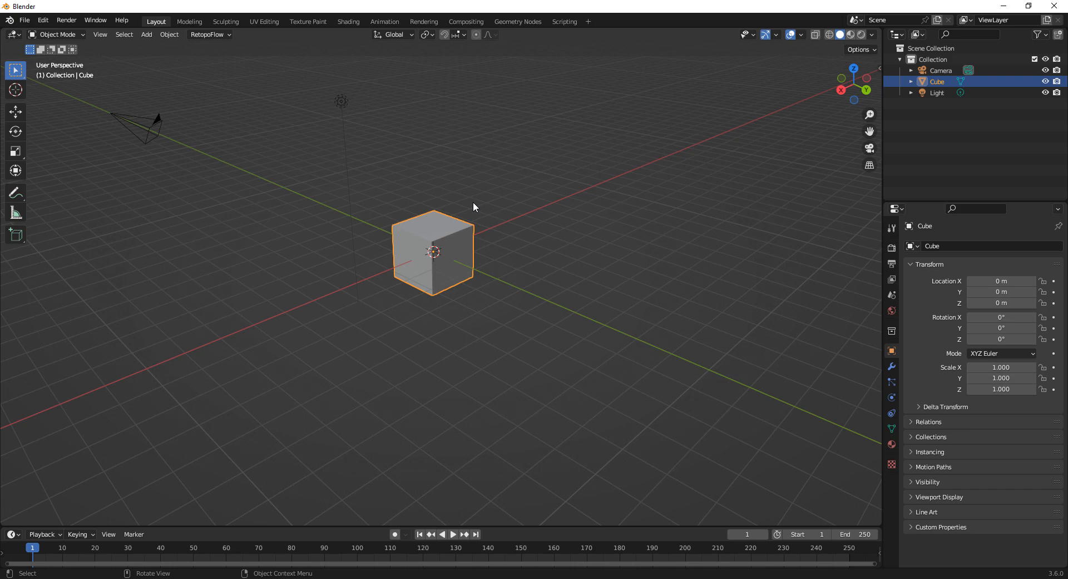
scroll(527, 272, "up", 3)
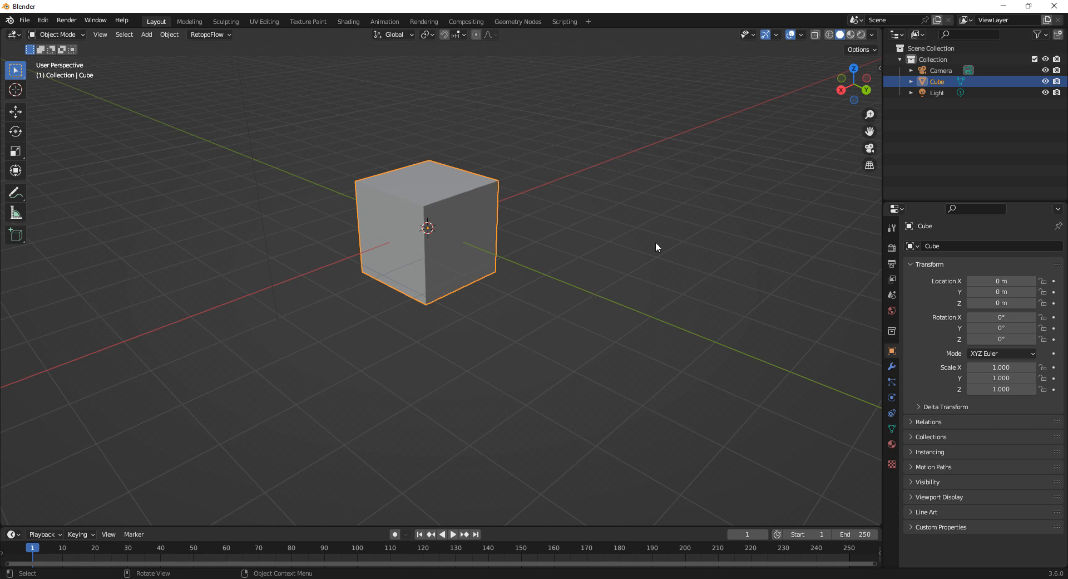
middle_click_drag(591, 249, 549, 239)
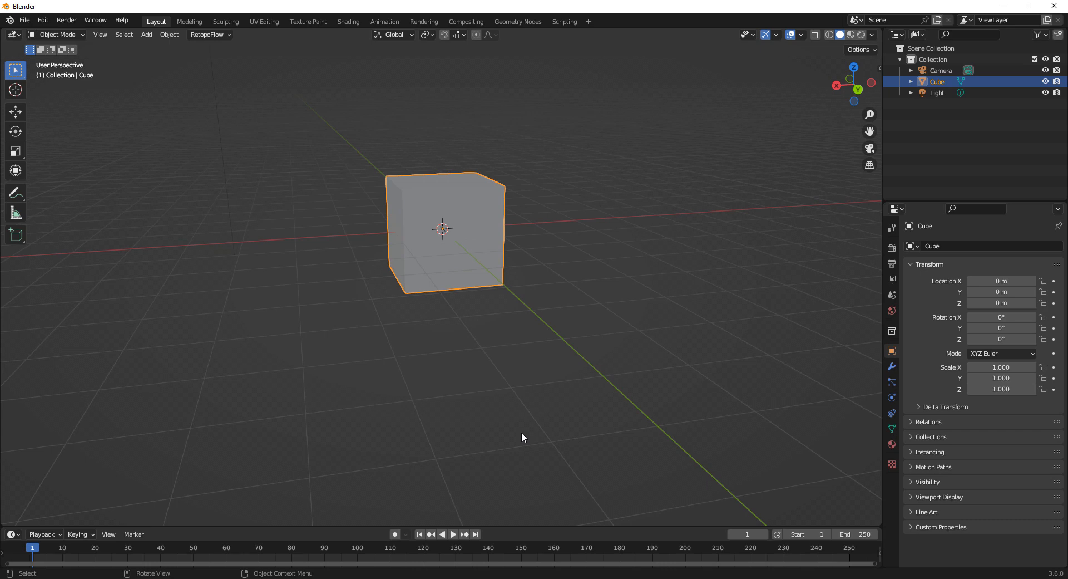
- Inspect the cube together with the camera and light from a wider, higher viewpoint
middle_click_drag(612, 322, 564, 277)
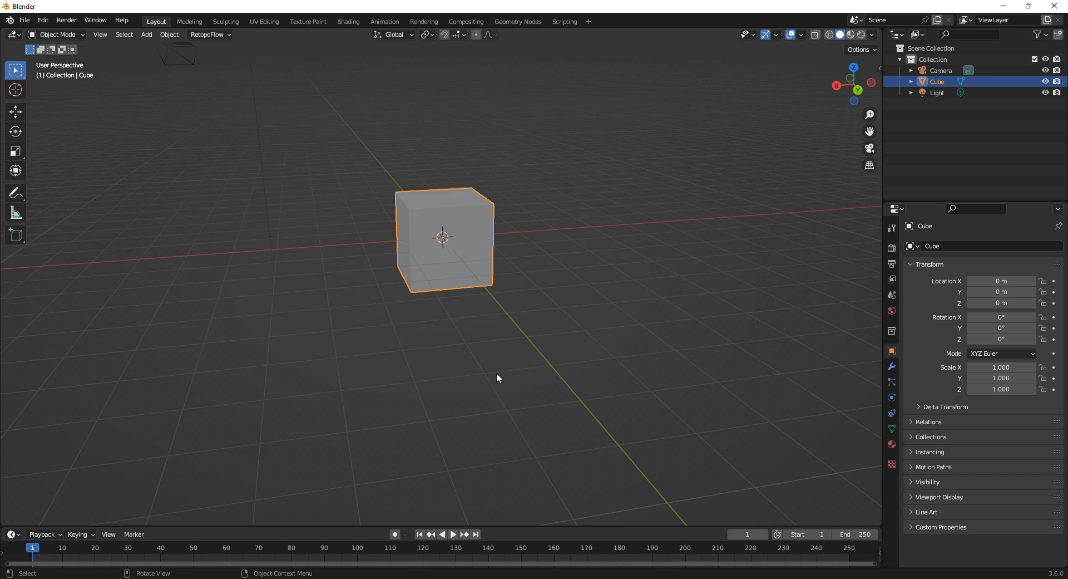
scroll(452, 337, "down", 2)
scroll(423, 234, "up", 2)
scroll(551, 301, "down", 1)
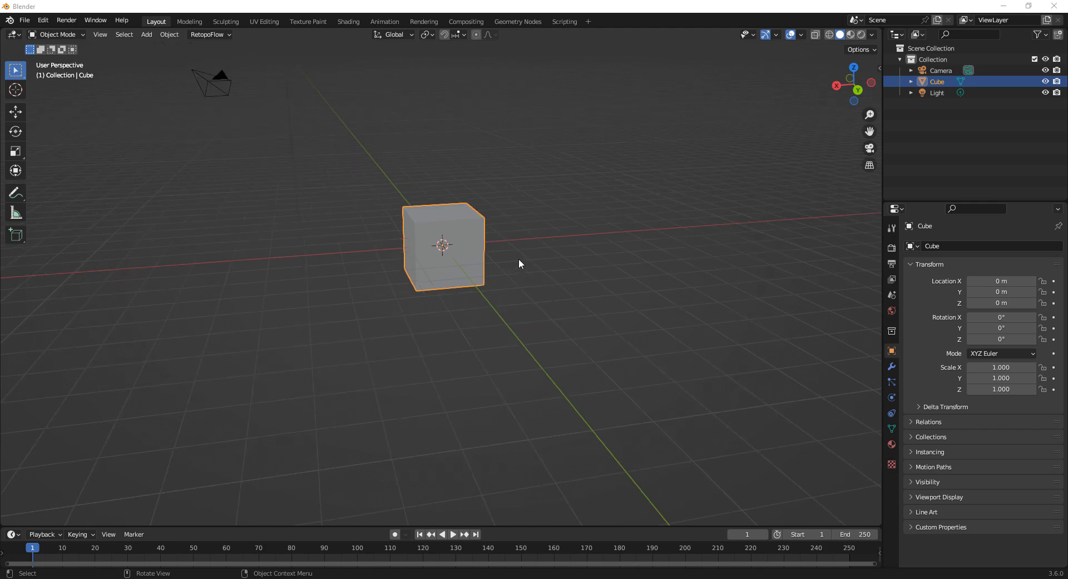
middle_click_drag(511, 254, 544, 263)
middle_click_drag(494, 318, 551, 349)
left_click(709, 362)
left_click(522, 297)
left_click(586, 331)
left_click(489, 286)
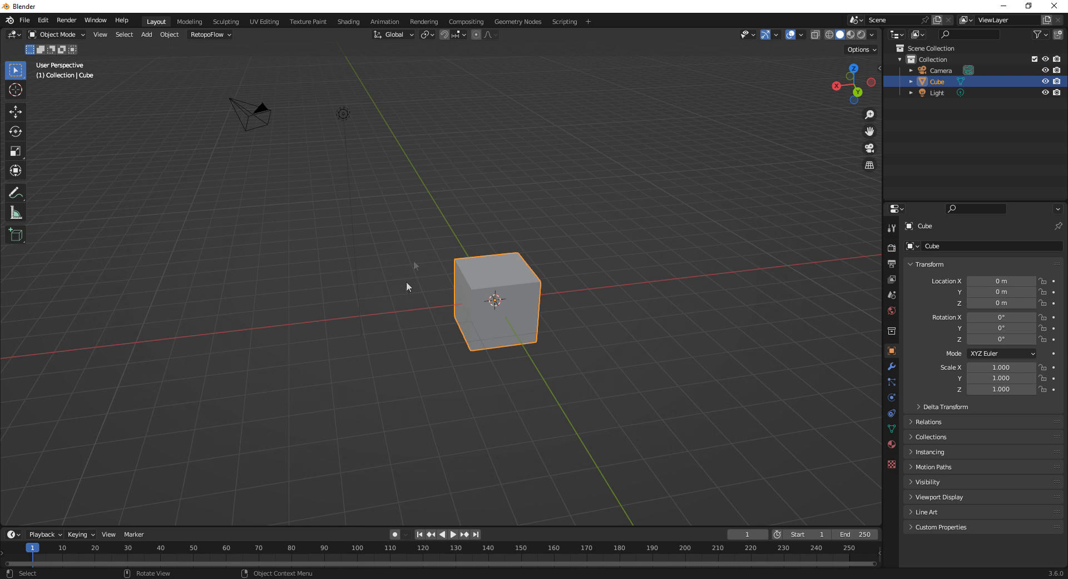
- Move the cube up about 1.81 m along the global Z axis after trying free, X and Y movement
key("g")
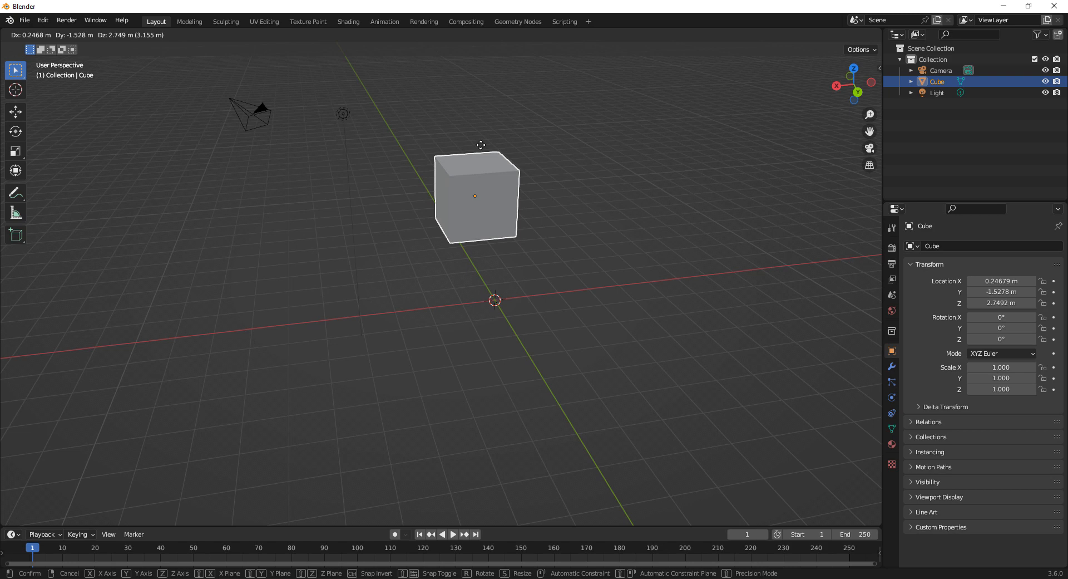
key("x")
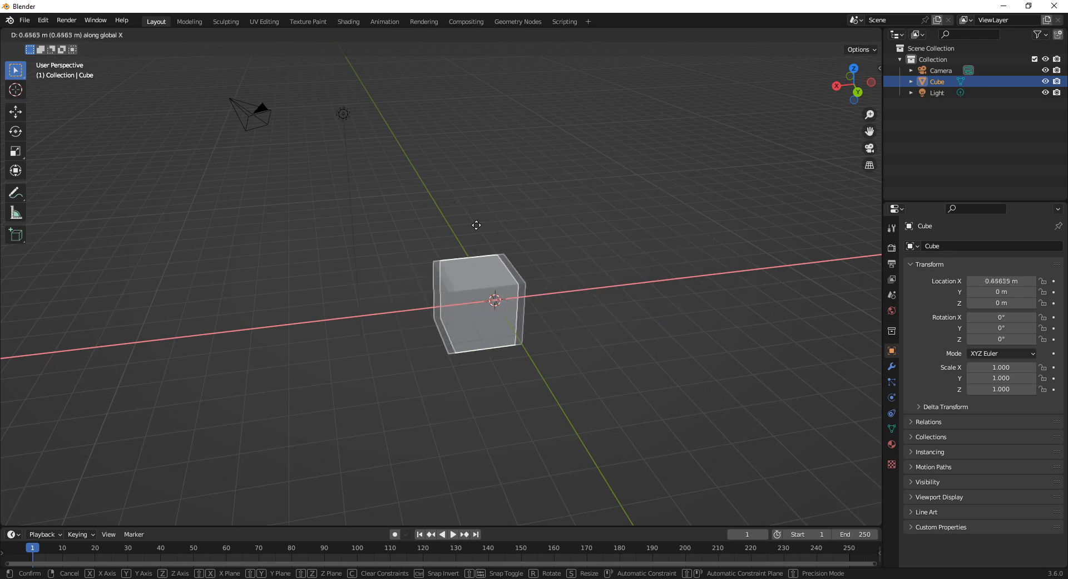
key("y")
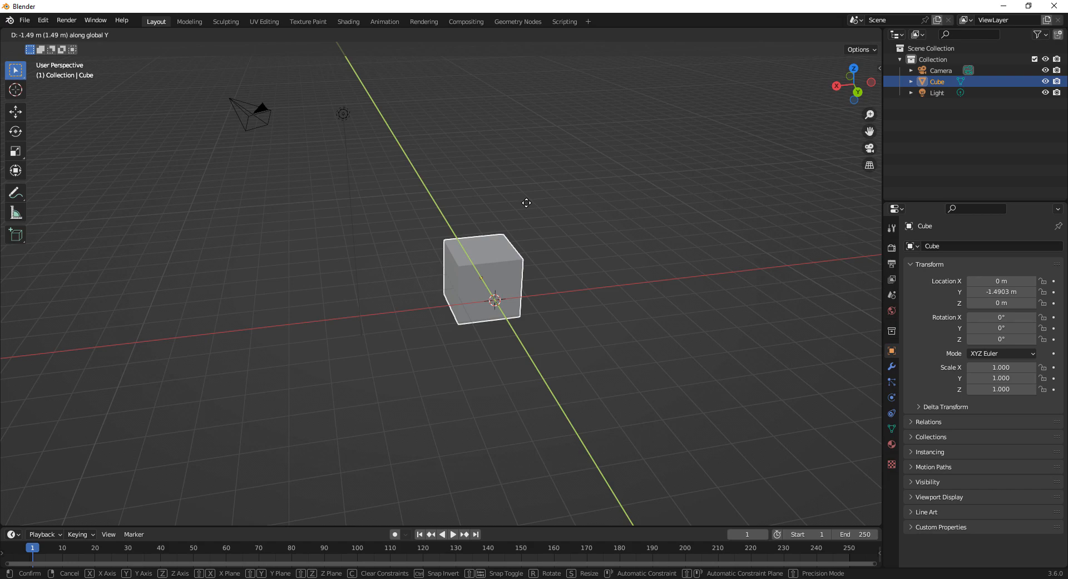
key("z")
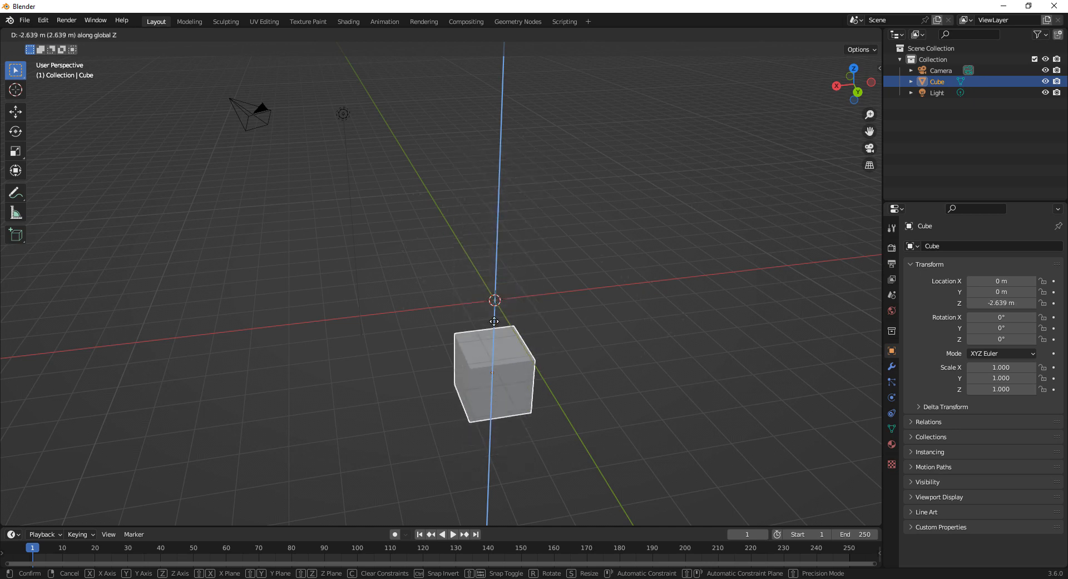
left_click(613, 196)
- Try rotating the cube freely about the view axis and with trackball rotation
scroll(605, 252, "down", 1)
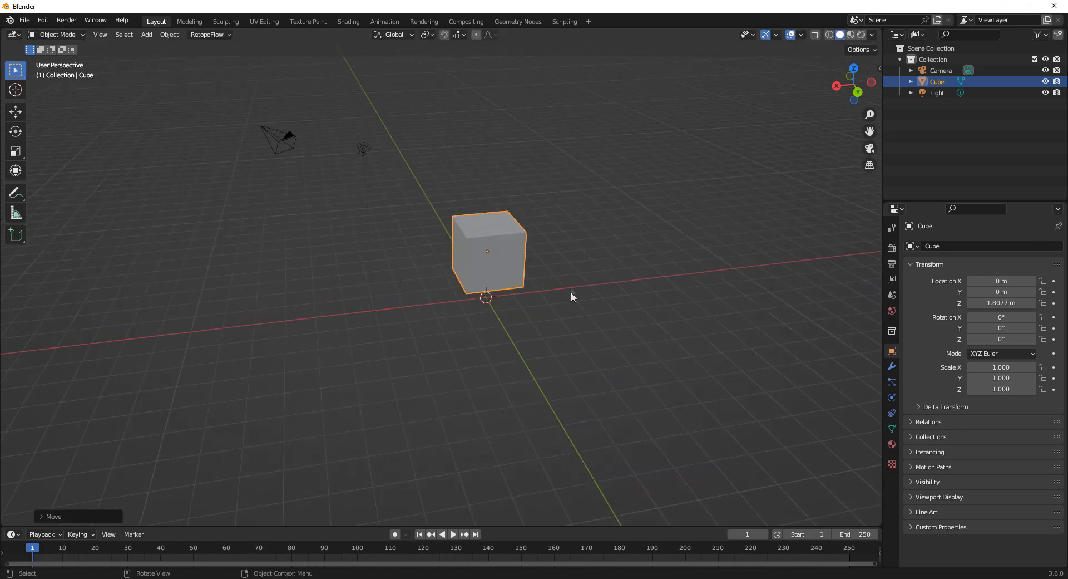
key("r")
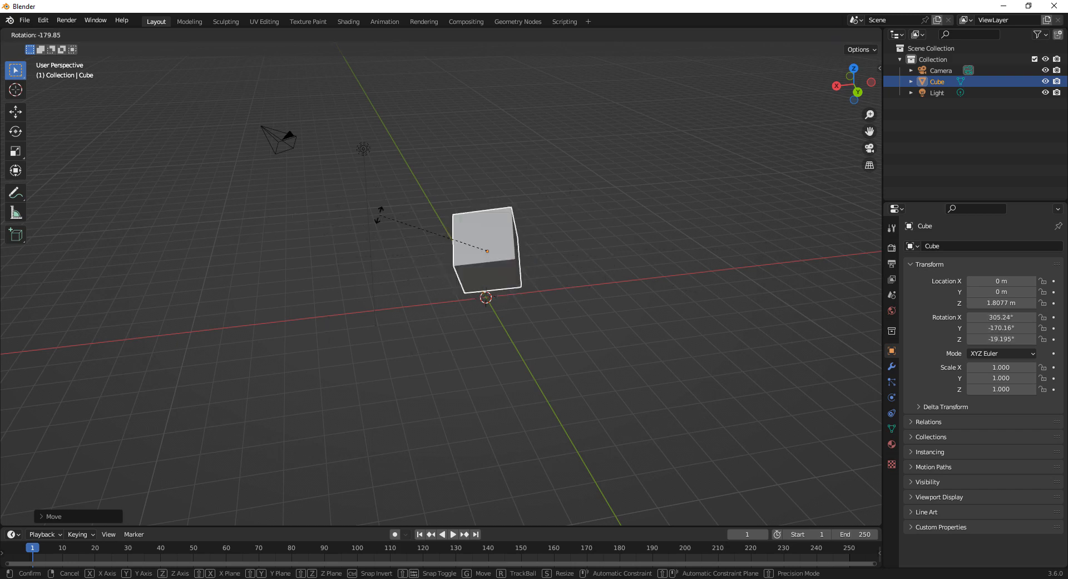
key("Escape")
middle_click_drag(479, 333, 548, 292)
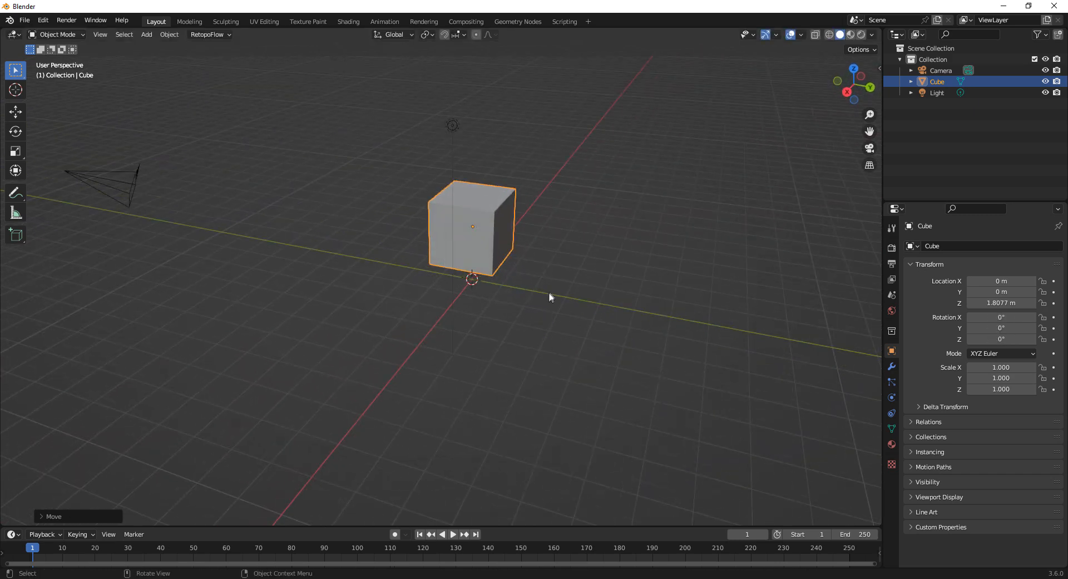
key("r")
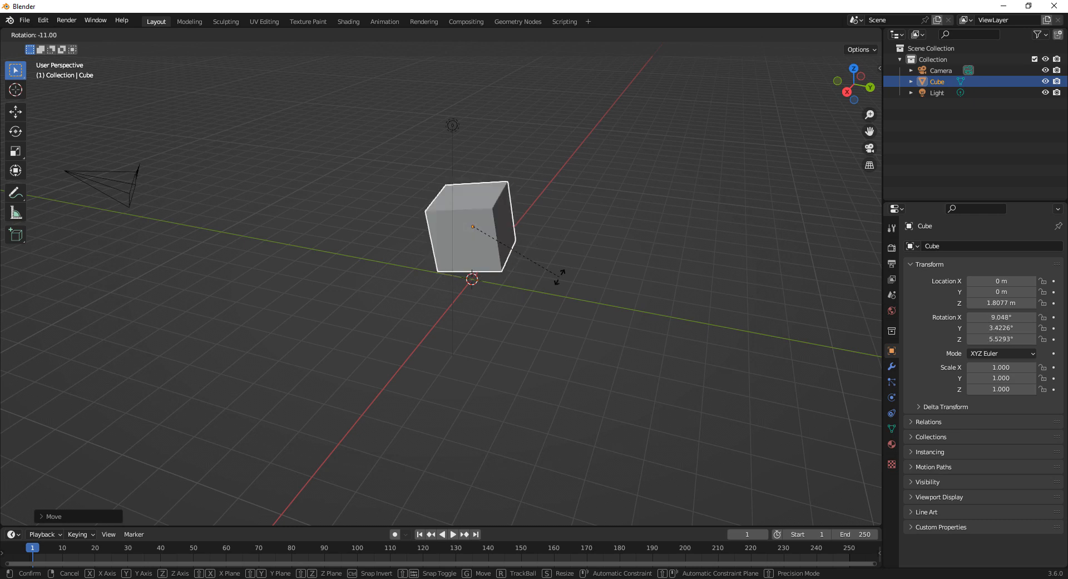
key("r")
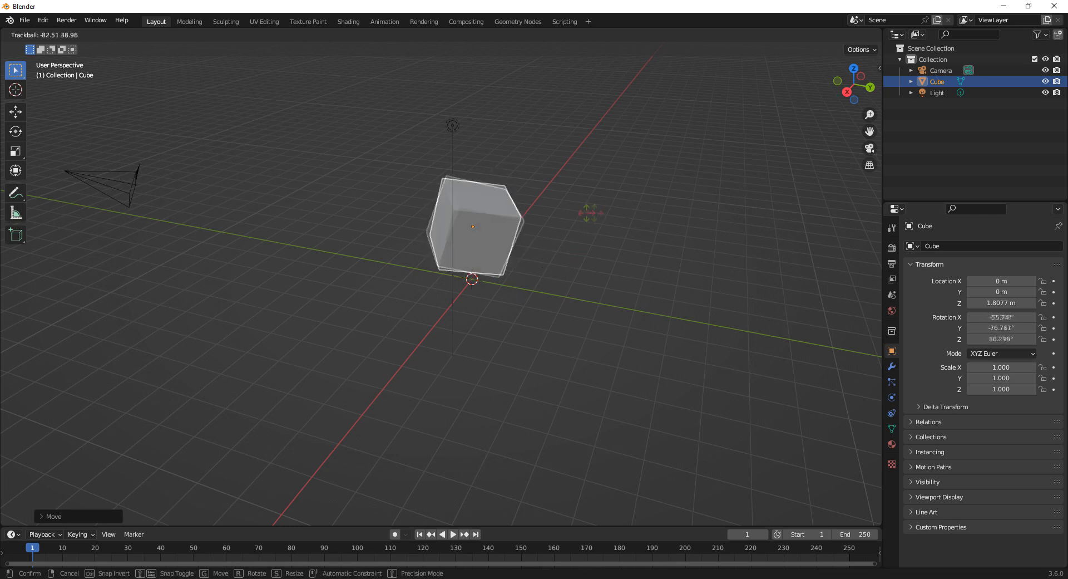
key("Escape")
- Try rotating the cube constrained to the global X, Y and Z axes in turn
key("r")
key("x")
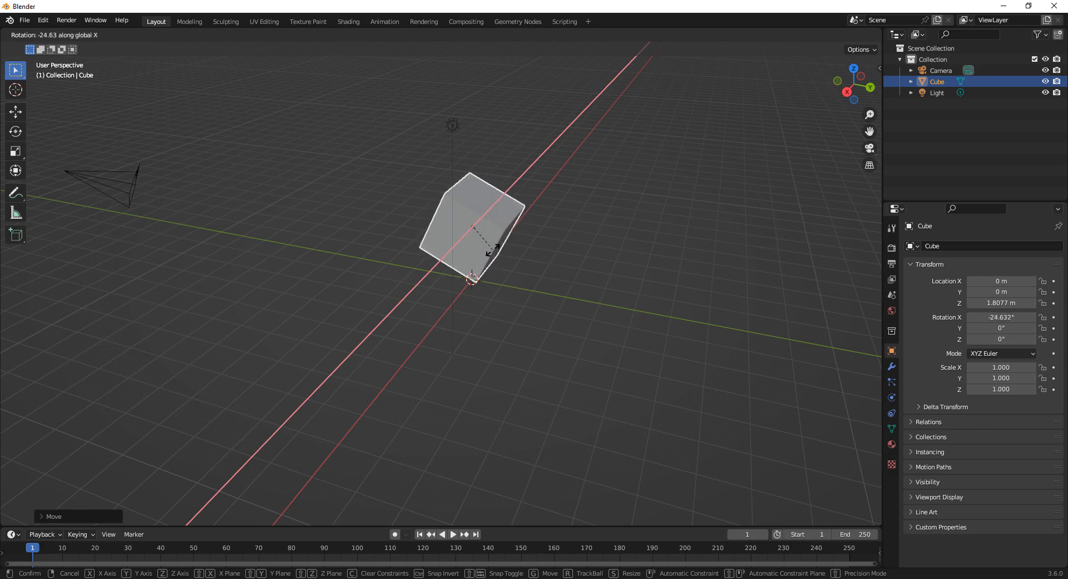
key("y")
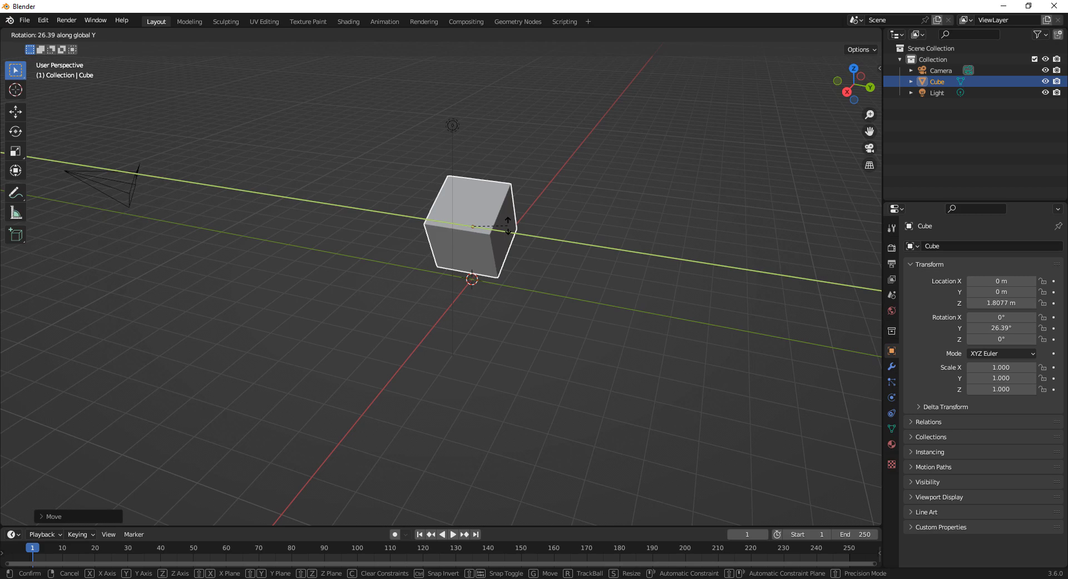
key("r")
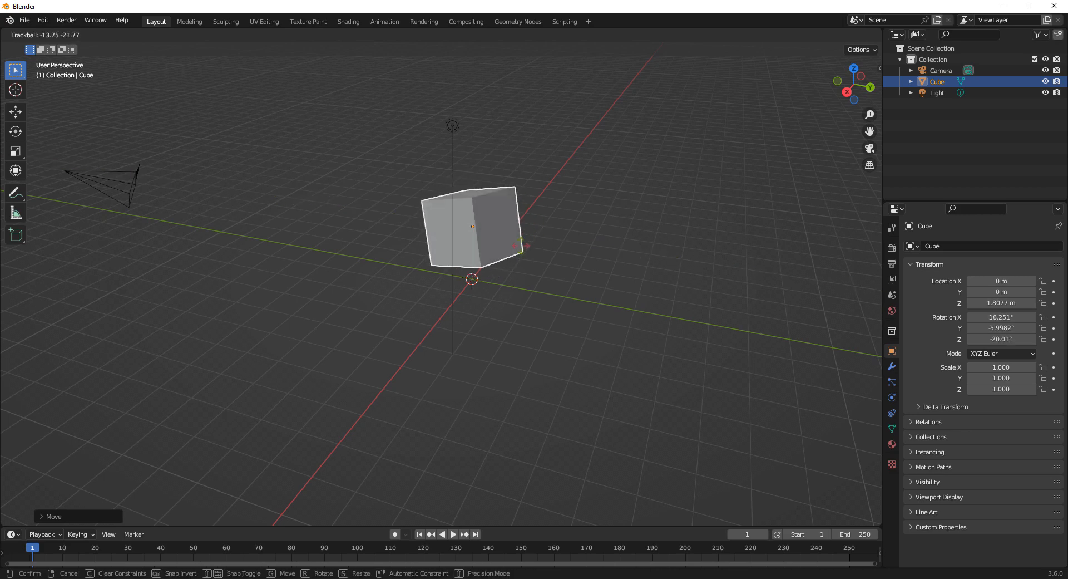
key("y")
key("z")
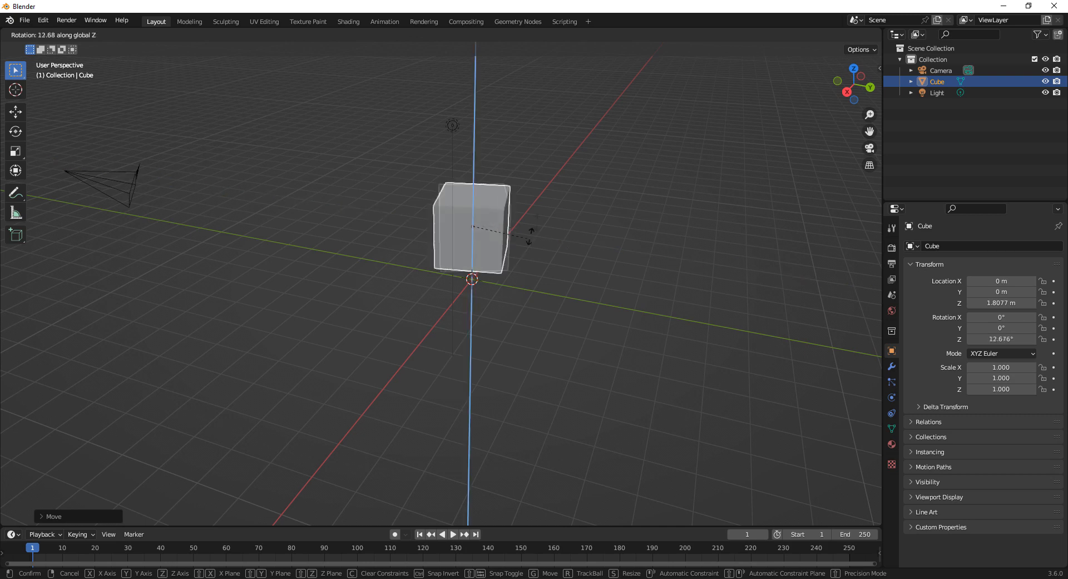
key("Escape")
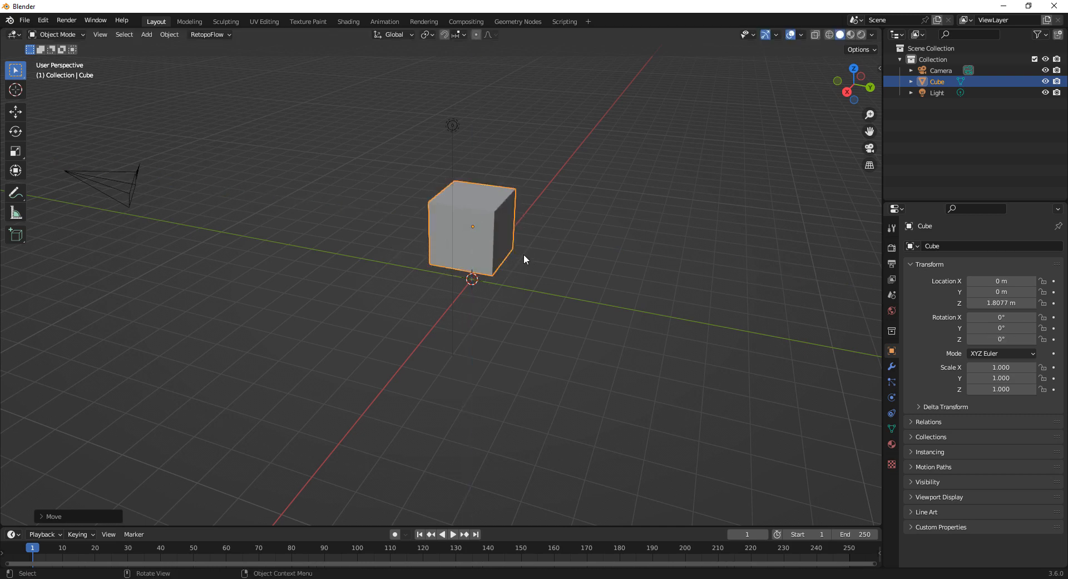
- Try scaling the cube uniformly and along the global X, Y and Z axes in turn
key("s")
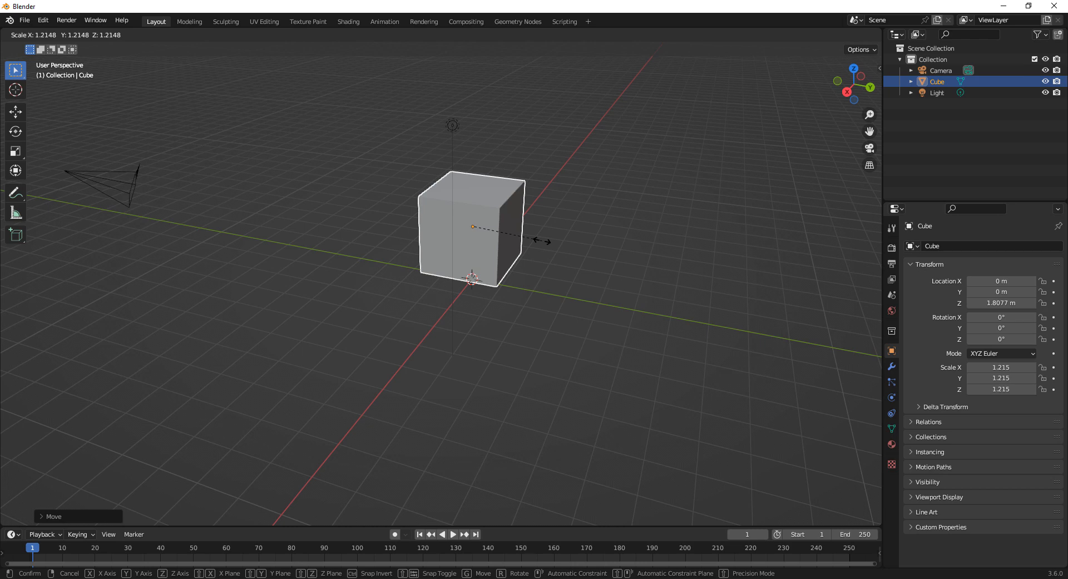
key("x")
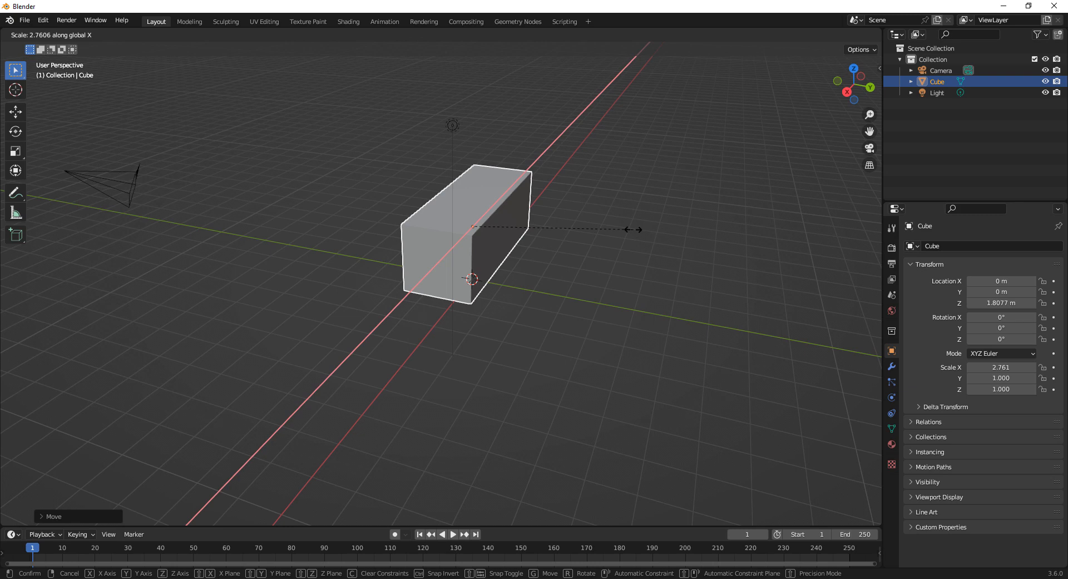
key("y")
key("z")
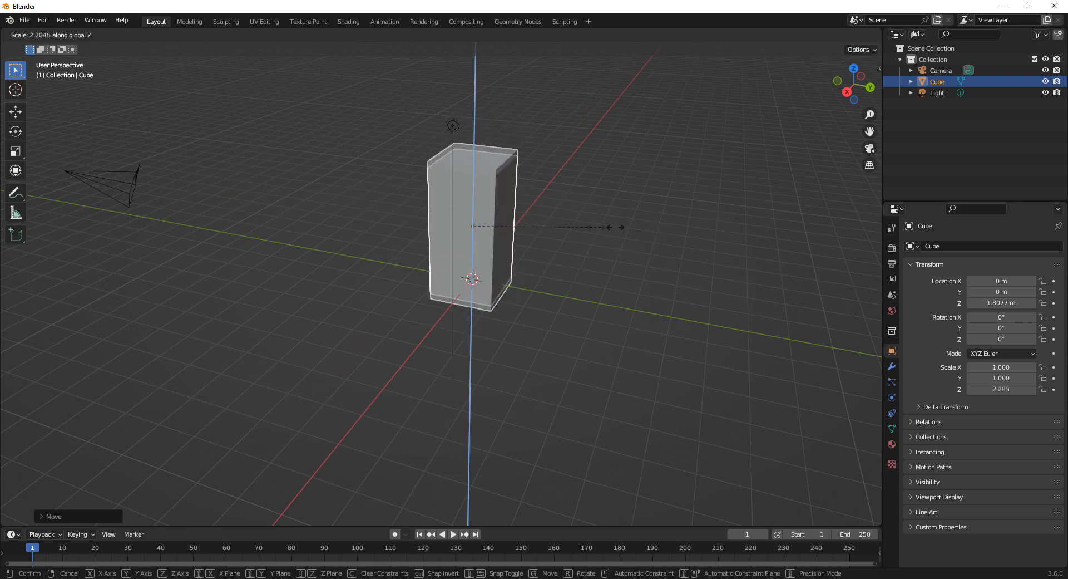
right_click(572, 204)
- Put the cube into Edit Mode and select single corner vertices on its top face
scroll(606, 261, "down", 1)
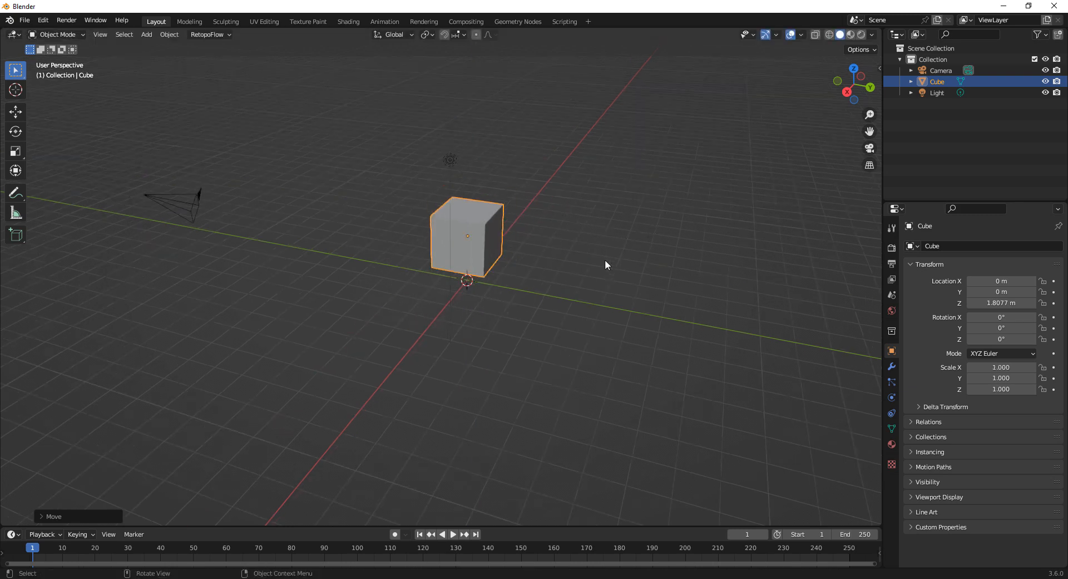
scroll(606, 265, "down", 1)
middle_click_drag(663, 259, 541, 260)
scroll(584, 245, "up", 2)
mouse_move(635, 227)
middle_mouse_down()
mouse_move(582, 236)
mouse_move(632, 216)
middle_mouse_up()
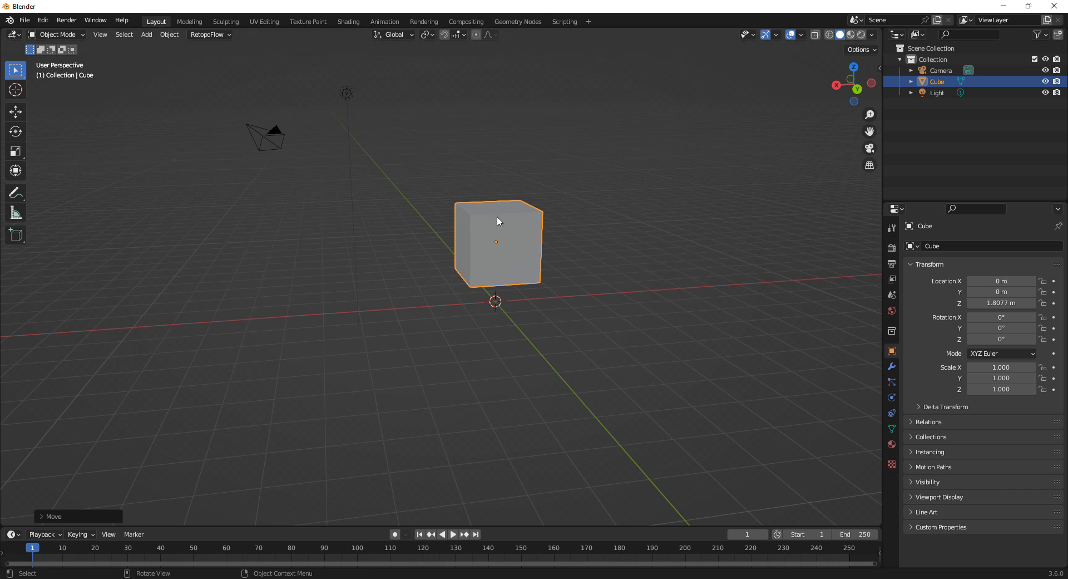
scroll(526, 261, "up", 2)
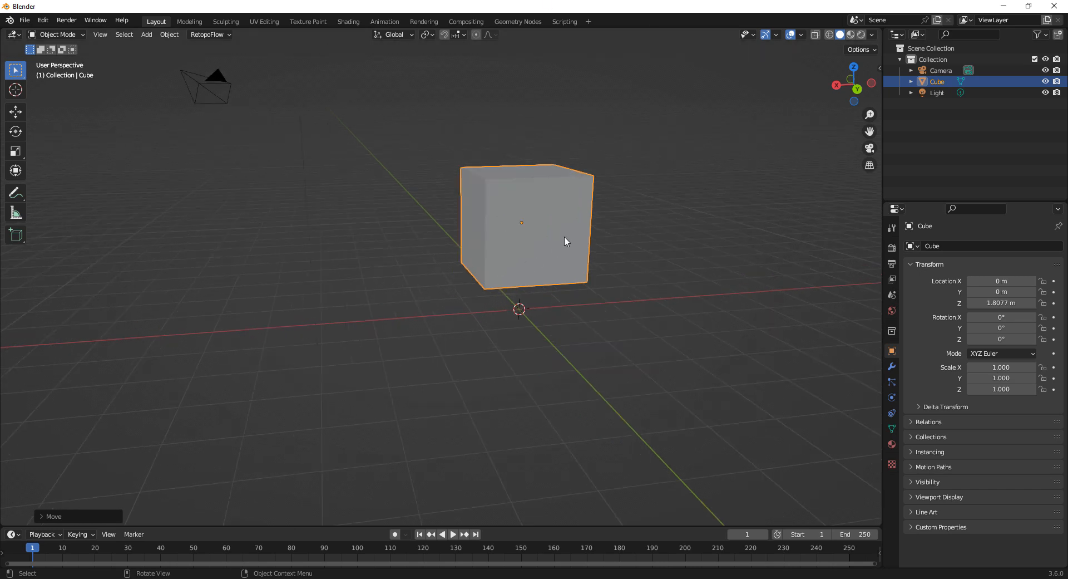
key("Tab")
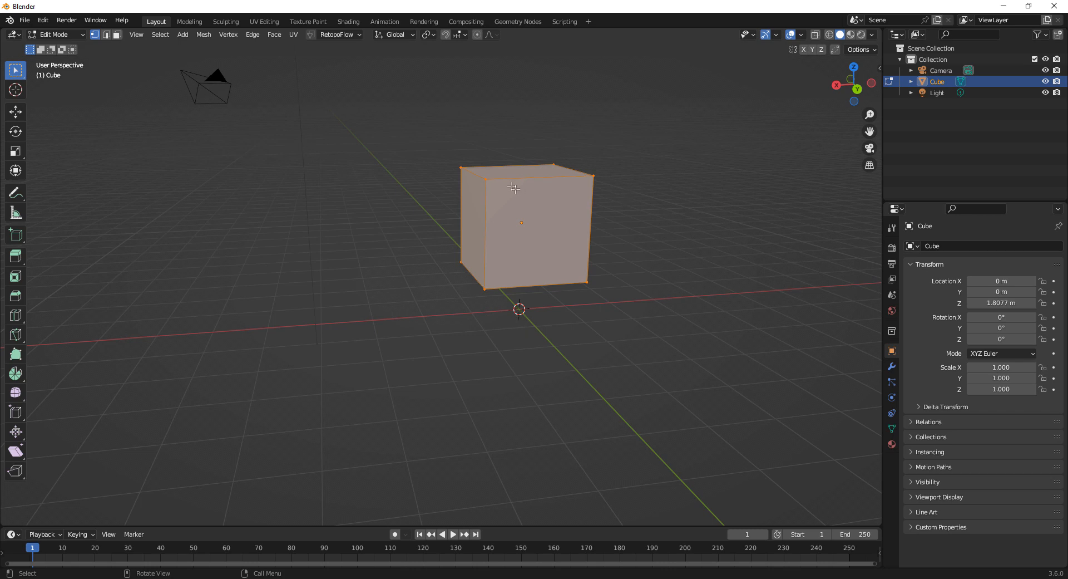
left_click(486, 178)
left_click(461, 164)
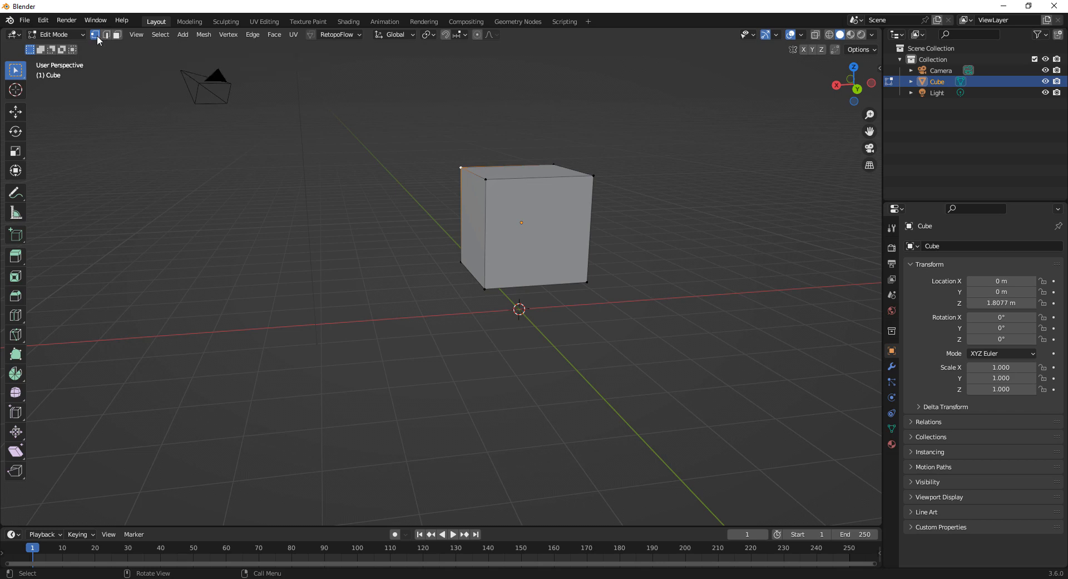
left_click(497, 181)
- Switch mesh selection to edges and on to faces, and select the cube's large front face
left_click(107, 35)
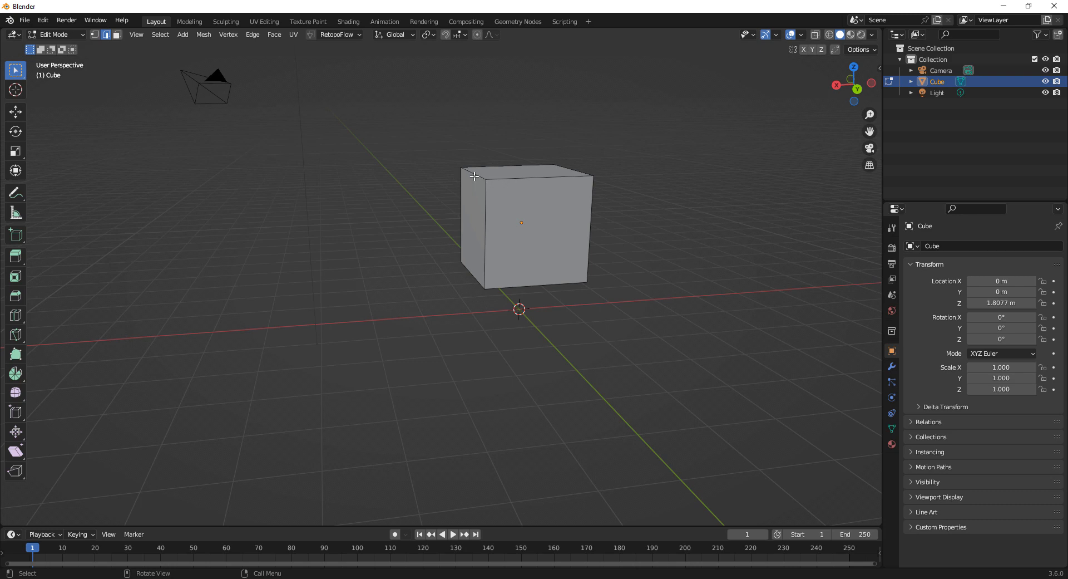
left_click(117, 35)
left_click(537, 245)
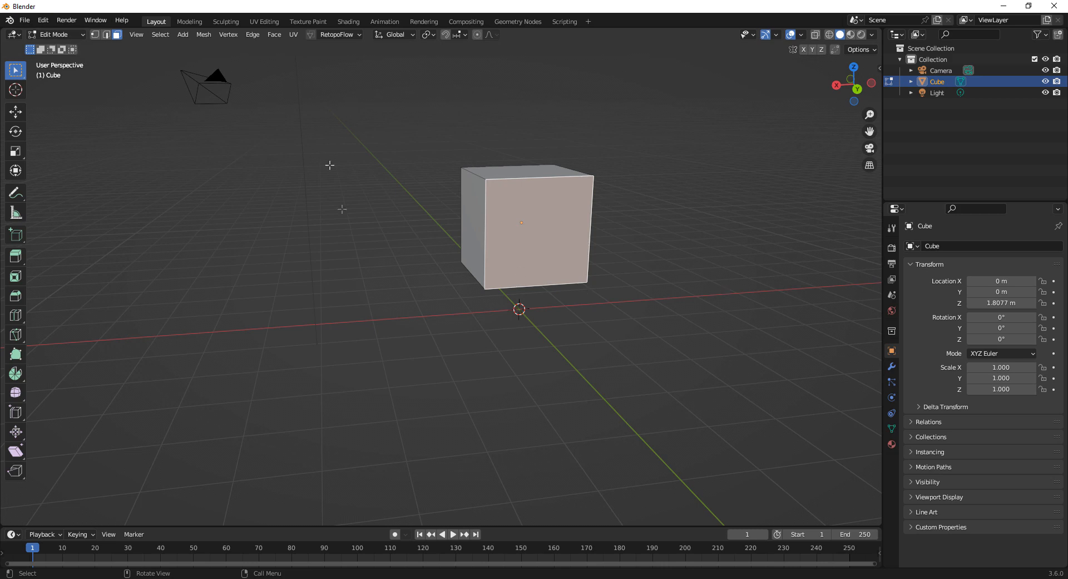
- Toggle the cube between Edit Mode and Object Mode several times, ending in Object Mode
left_click(82, 35)
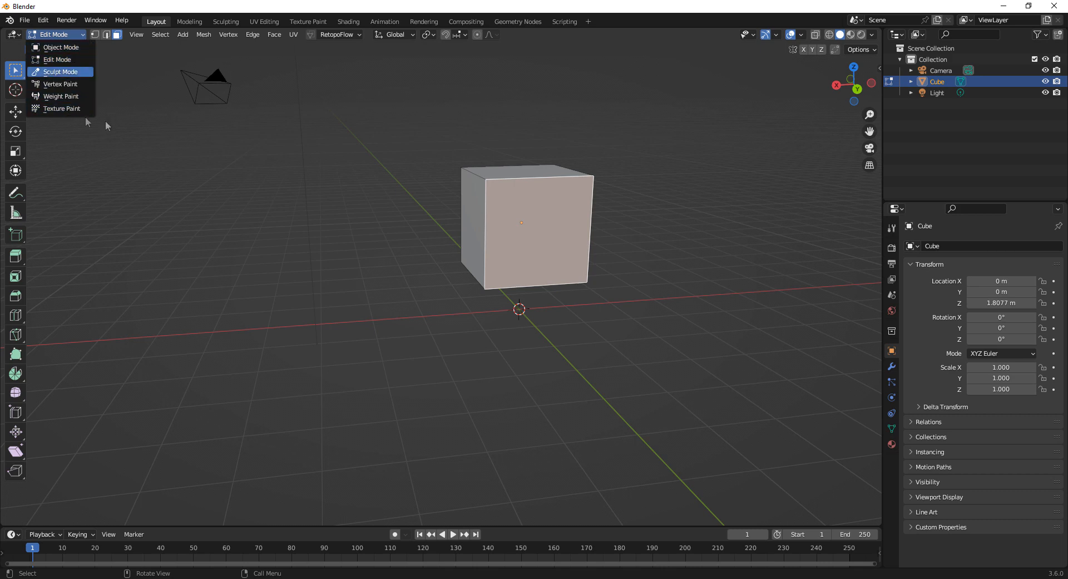
left_click(56, 34)
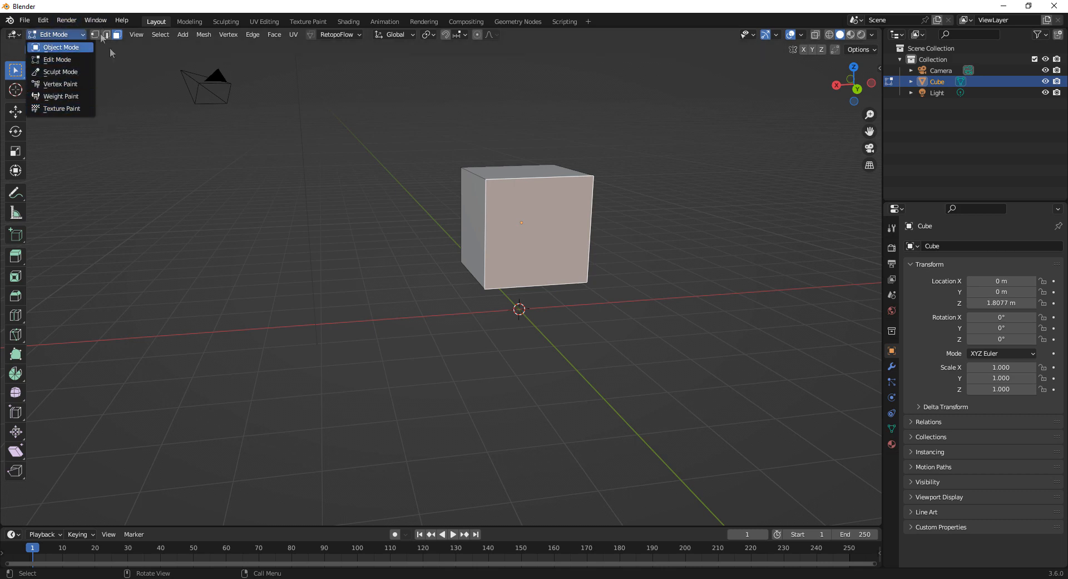
left_click(79, 35)
left_click(44, 48)
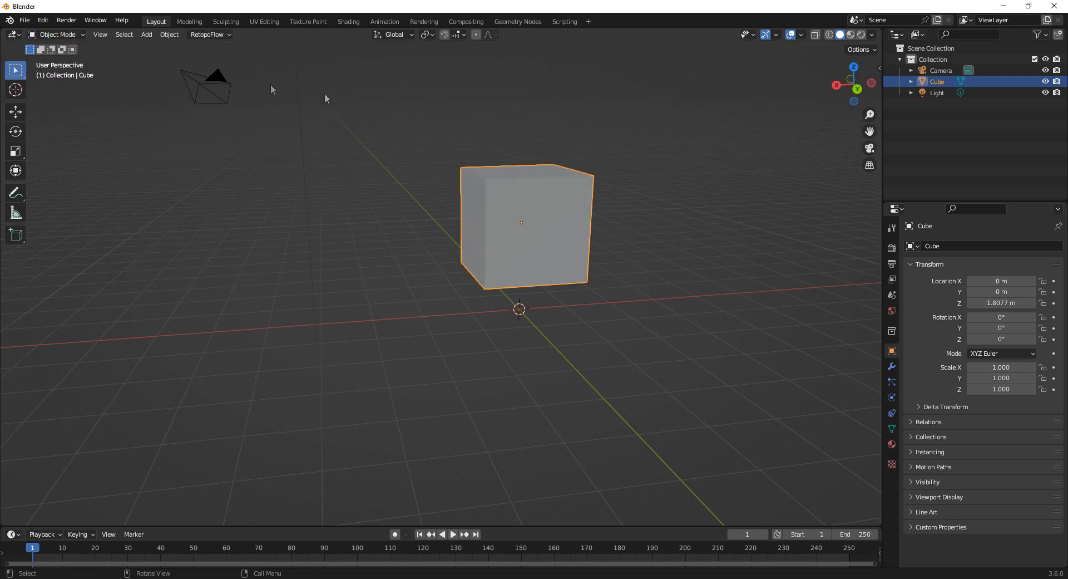
key("Tab")
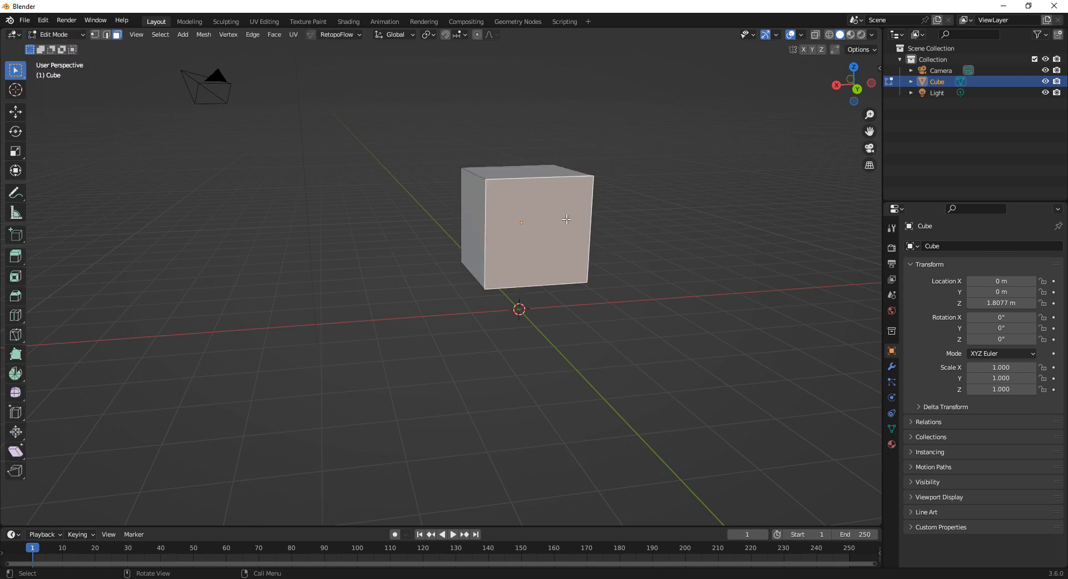
left_click(76, 33)
left_click(83, 48)
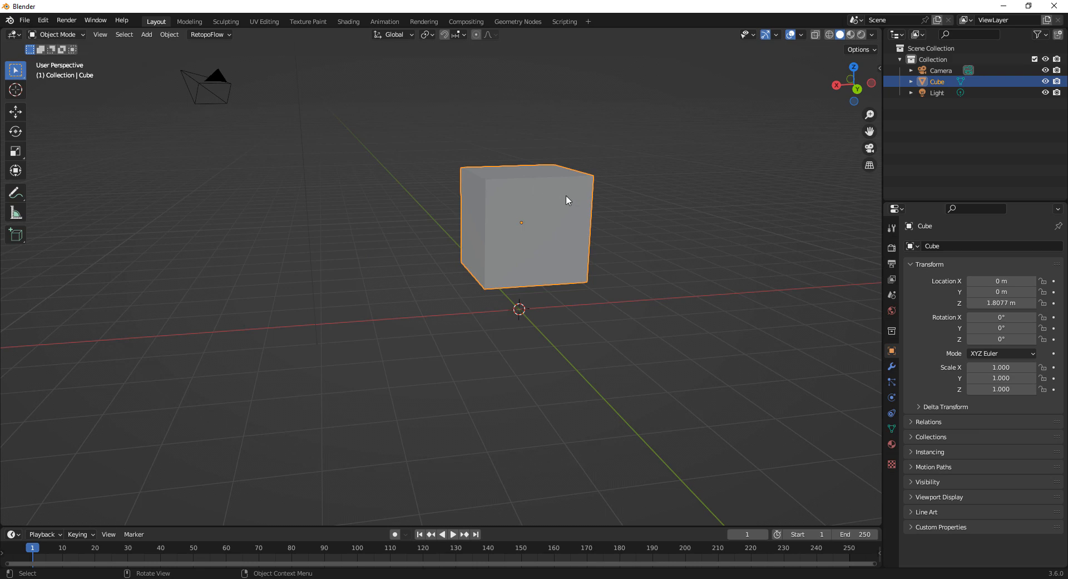
key("Tab")
key("Tab")
- Shift the cube with the Move tool's gizmo to about X 1.15 m, Y 2.24 m, Z 2.42 m
left_click(16, 112)
left_click_drag(438, 229, 556, 278)
left_click_drag(520, 173, 473, 217)
left_click_drag(536, 239, 479, 257)
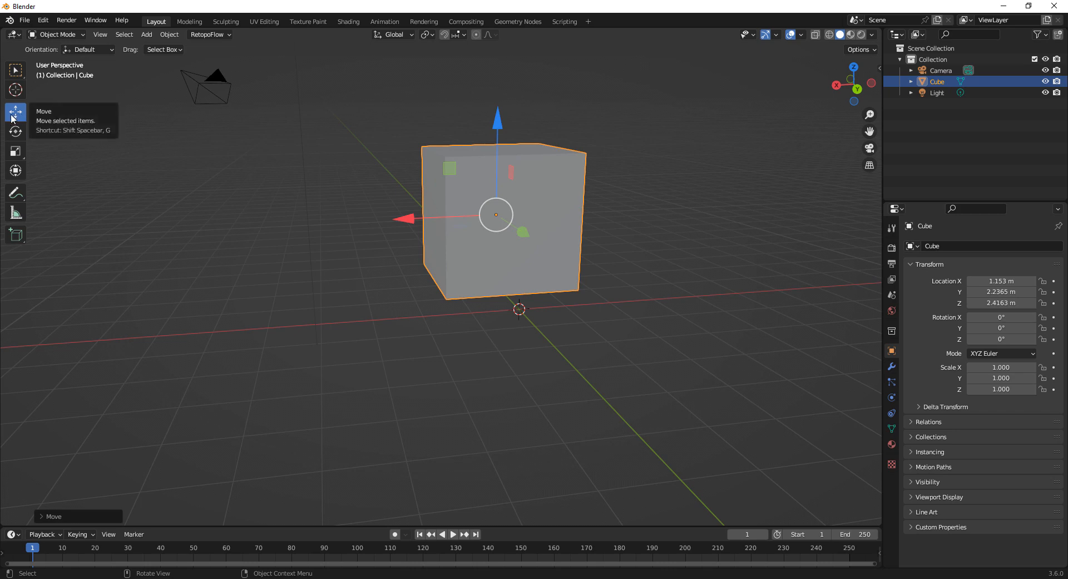
- Switch to the Rotate tool and turn the cube about 2.07° around the Y axis
key("shift+space")
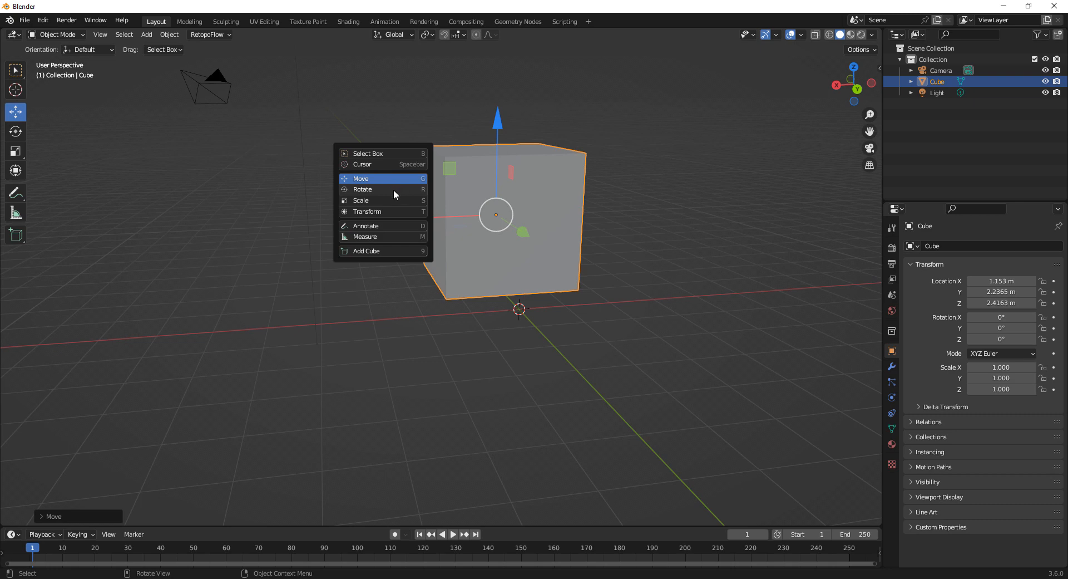
left_click(393, 189)
mouse_move(432, 166)
left_mouse_down()
mouse_move(423, 177)
mouse_move(429, 167)
left_mouse_up()
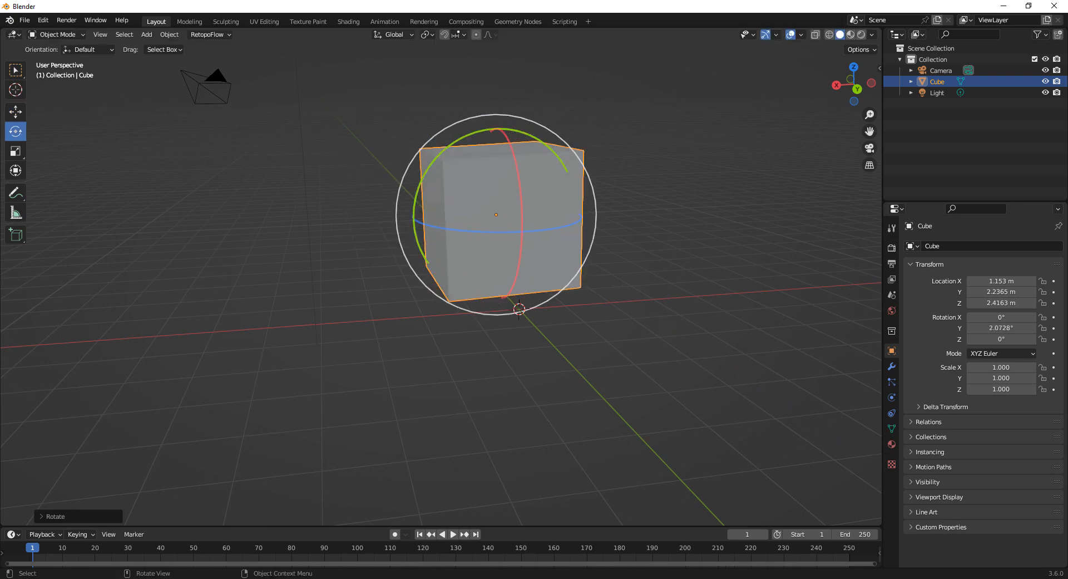
- Change the active tool from Rotate to Move, and on to Scale
key("shift+space")
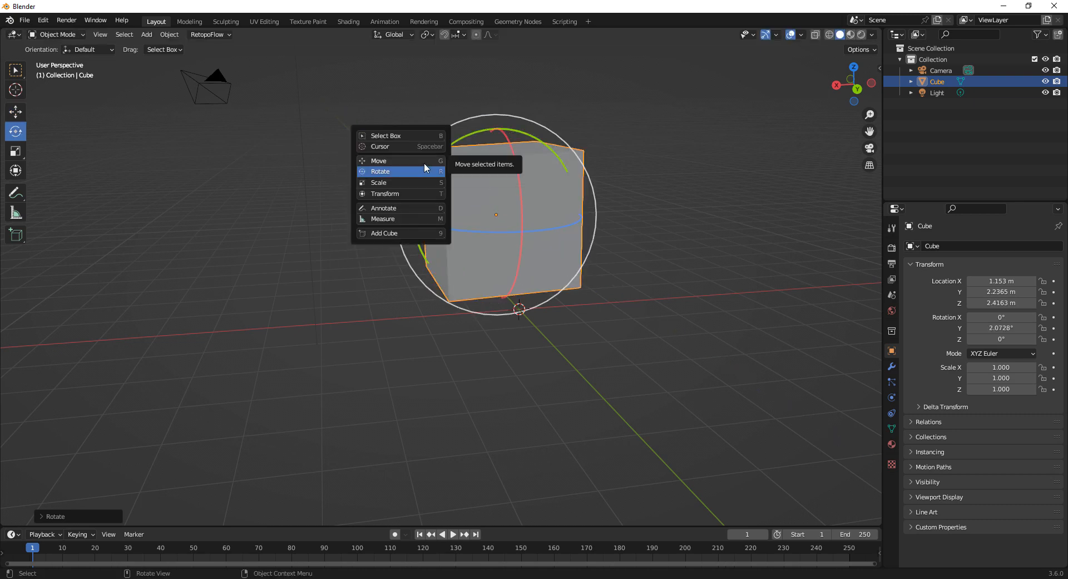
key("g")
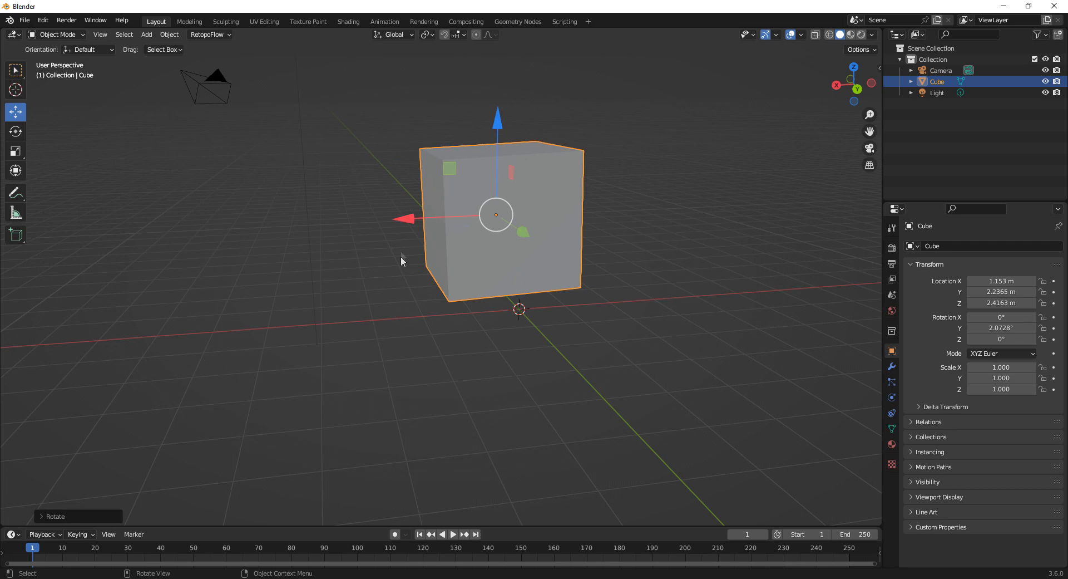
key("shift+space")
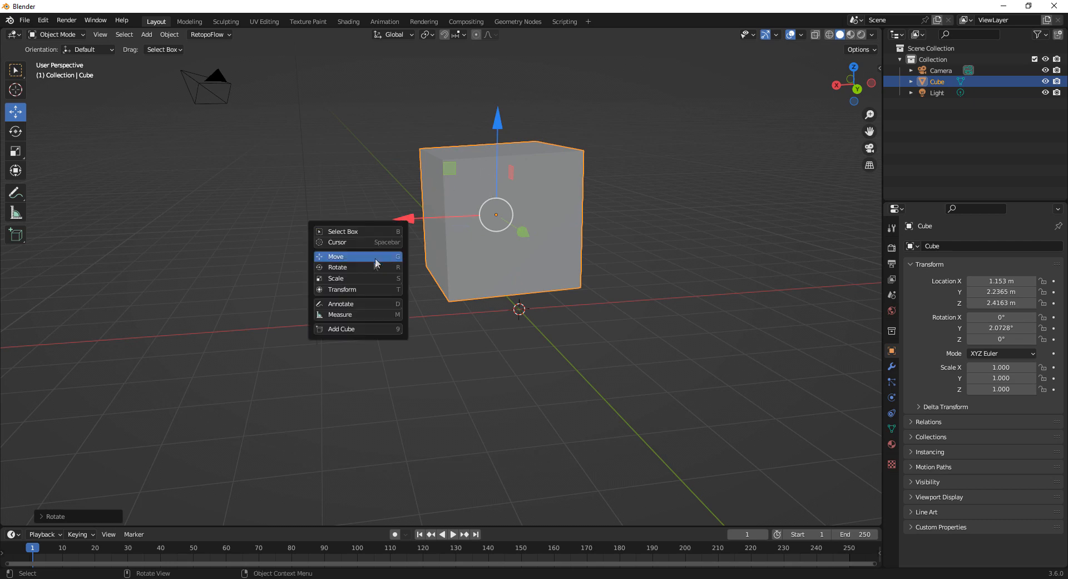
left_click(343, 279)
- Try scaling the cube along X, undo it, and stretch the cube along Z to a scale of about 1.14
mouse_move(408, 219)
left_mouse_down()
mouse_move(327, 222)
mouse_move(393, 221)
left_mouse_up()
key("ctrl+z")
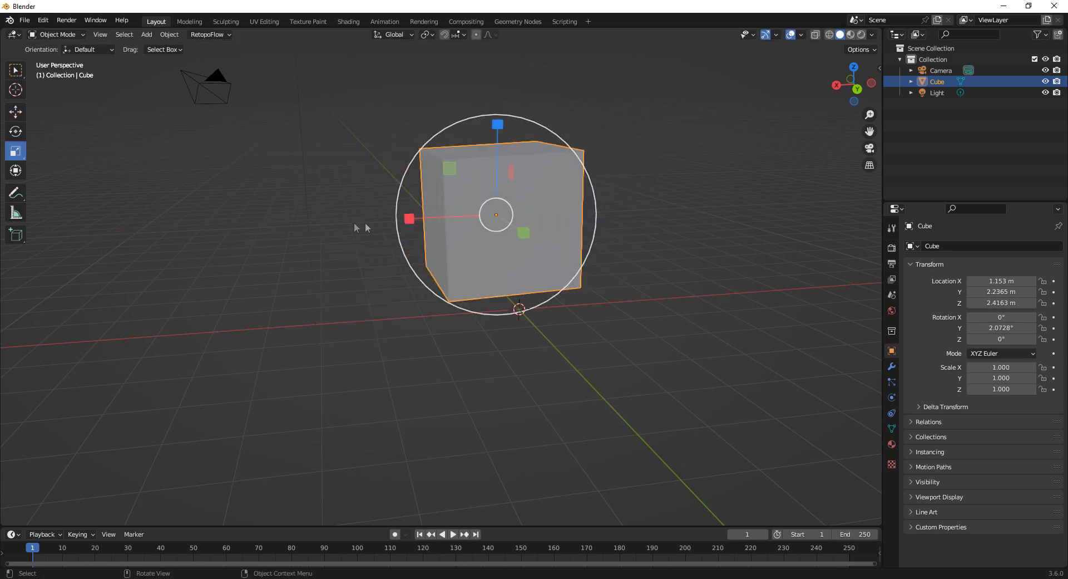
left_click_drag(497, 123, 496, 108)
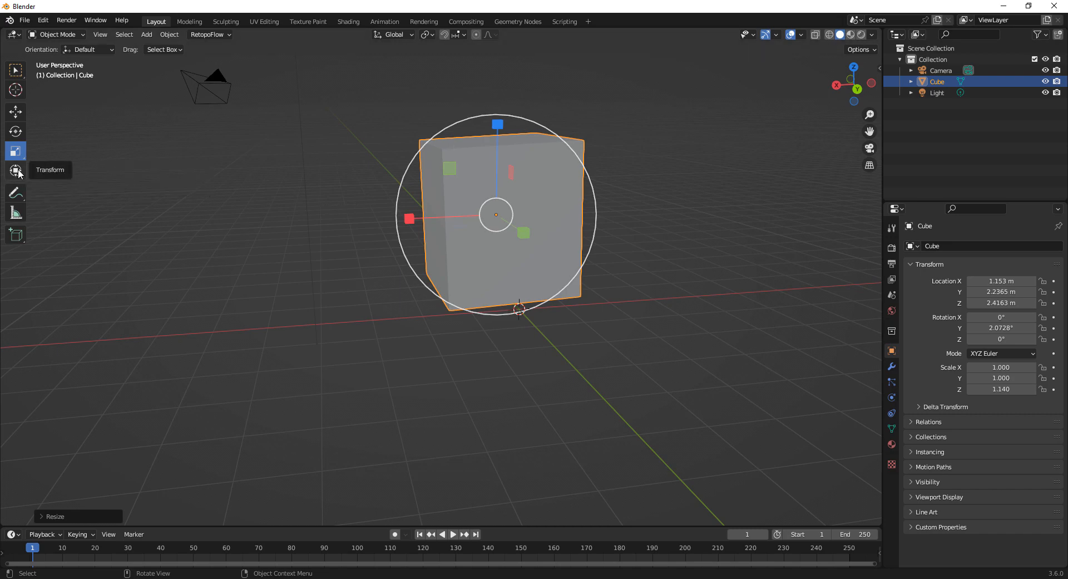
- Rotate the cube with the Transform tool's gizmo to about X 19.4°, Y -11.7°, Z -4.1°
left_click(16, 170)
left_click_drag(419, 188, 454, 159)
left_click_drag(520, 189, 499, 170)
left_click_drag(434, 159, 453, 176)
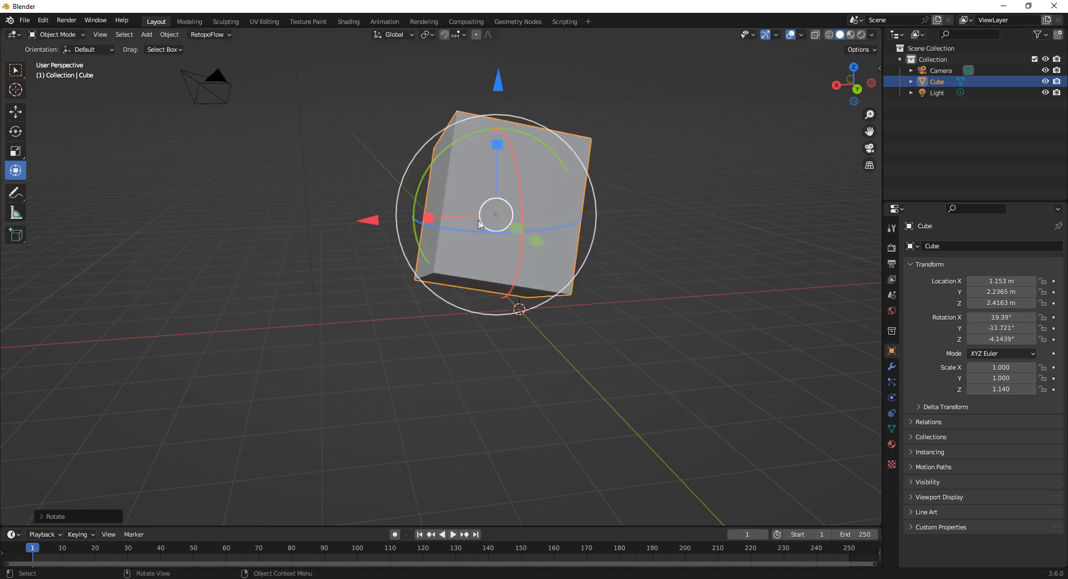
- Move, scale and rotate the cube with the Transform gizmo to about Y 1.49 m, Z 2.36 m, Y scale 1.344, Z scale 1.19, Z rotation -5.7°
mouse_move(498, 85)
left_mouse_down()
mouse_move(497, 48)
mouse_move(498, 92)
left_mouse_up()
mouse_move(517, 228)
left_mouse_down()
mouse_move(544, 249)
mouse_move(524, 242)
left_mouse_up()
left_click_drag(446, 228, 451, 331)
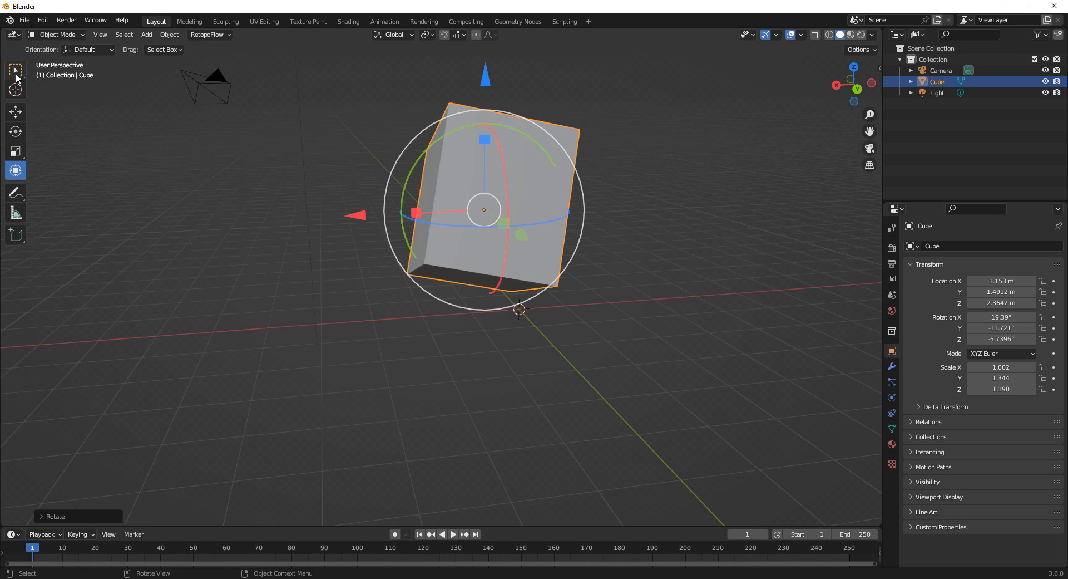
- Start a new General file, discarding the changes to the current scene
left_click(24, 20)
mouse_move(55, 37)
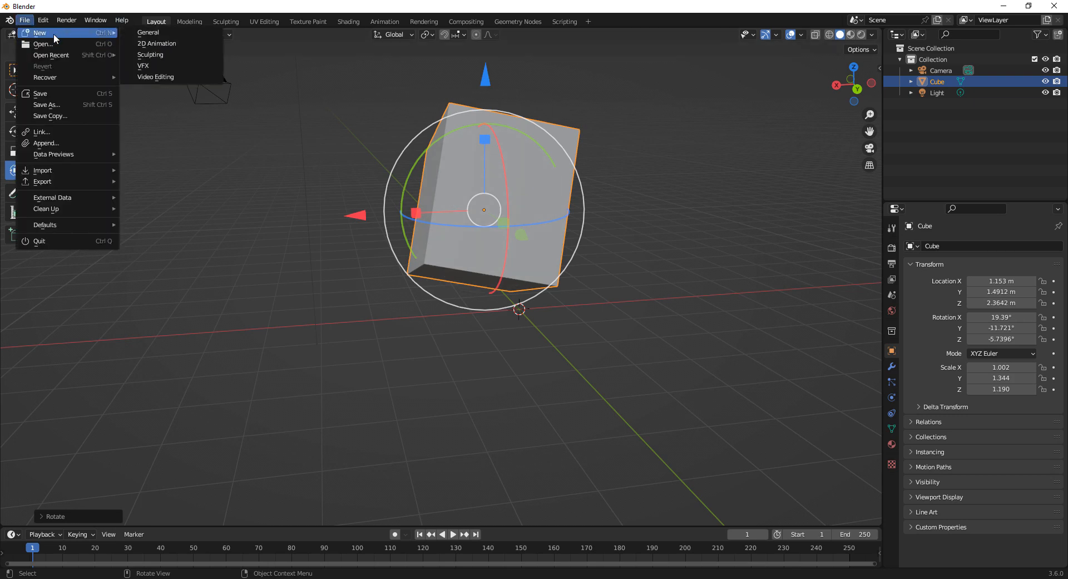
left_click(181, 34)
left_click(544, 312)
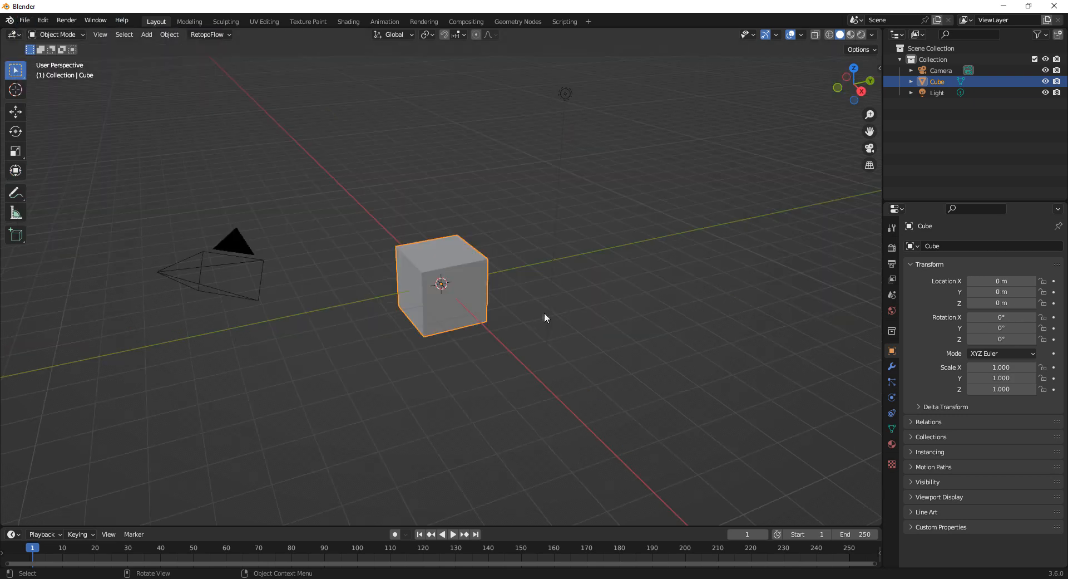
- Enter Edit Mode on the default cube and select its visible corner vertices one at a time, ending with the top face's left corner
scroll(487, 302, "up", 2)
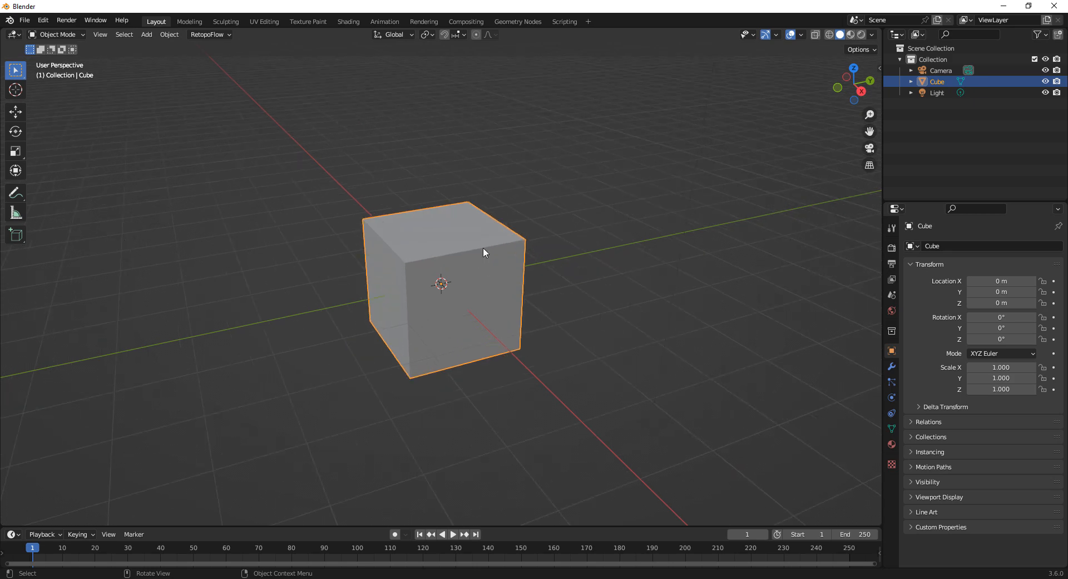
key("Tab")
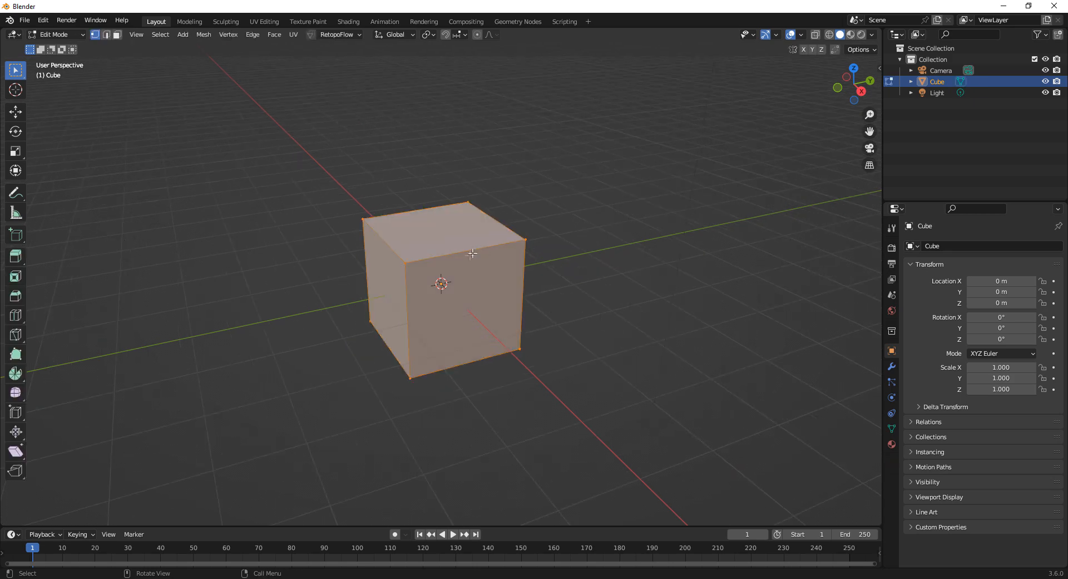
left_click(406, 263)
left_click(365, 219)
left_click(528, 242)
left_click(462, 209)
left_click(404, 261)
left_click(523, 243)
left_click(522, 344)
left_click(414, 378)
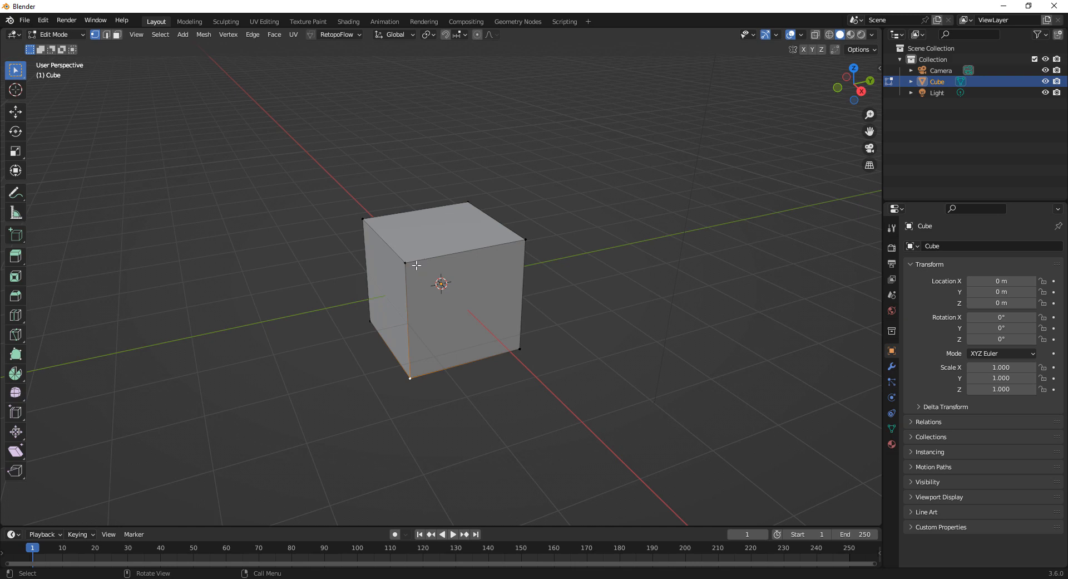
left_click(526, 239)
left_click(463, 204)
left_click(535, 247)
left_click(465, 202)
left_click(407, 263)
left_click(365, 223)
- Try moving the top face's left corner vertex freely and along the X axis, cancelling each attempt
key("g")
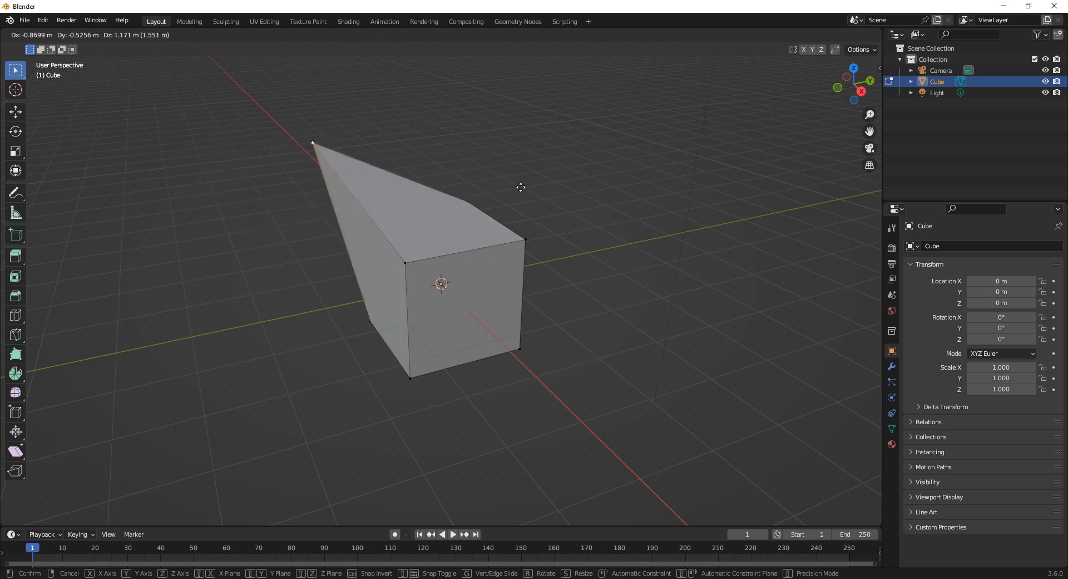
key("x")
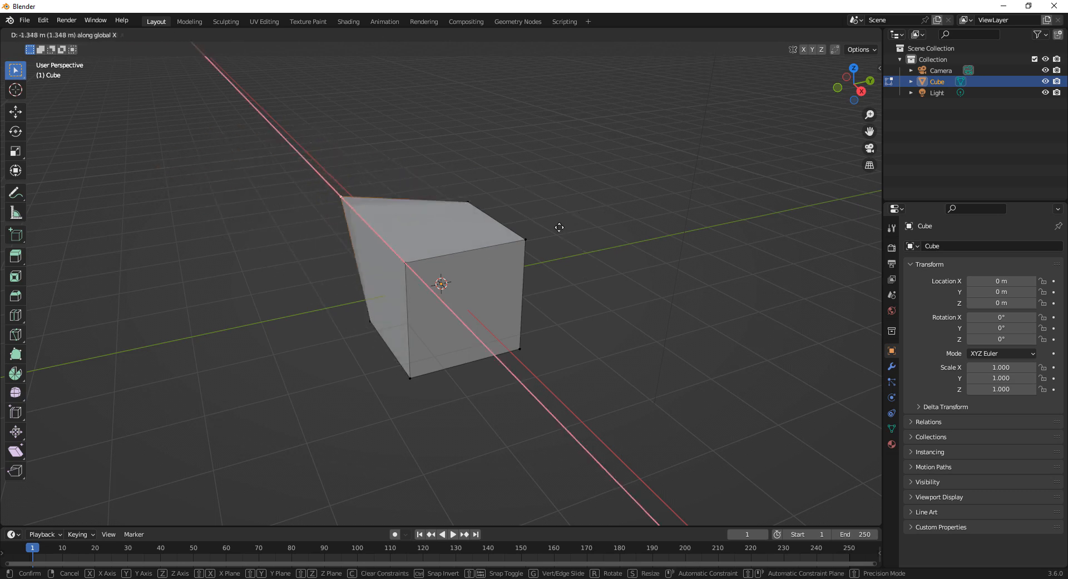
right_click(598, 260)
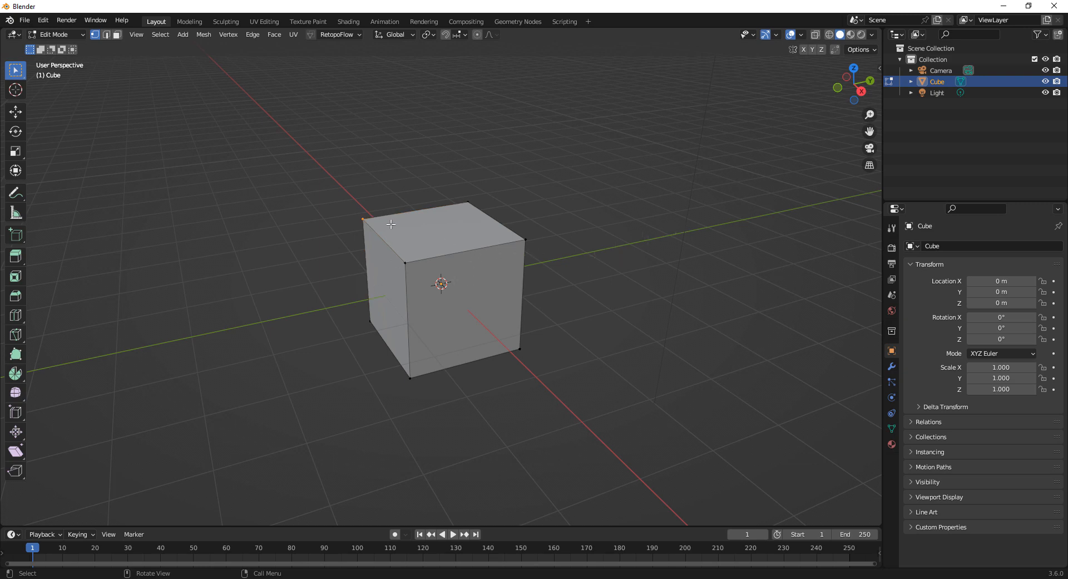
key("g")
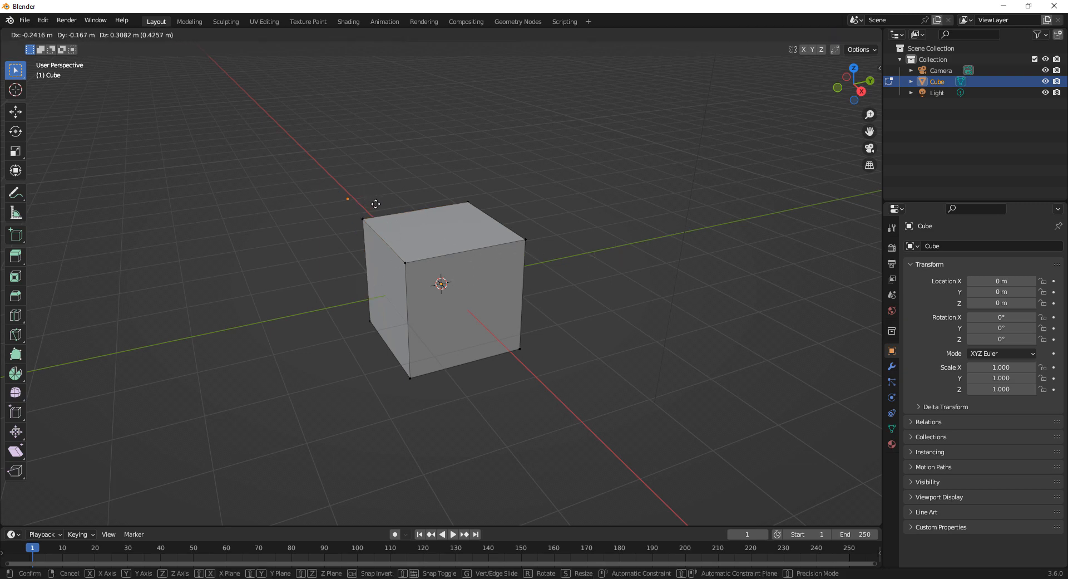
right_click(364, 192)
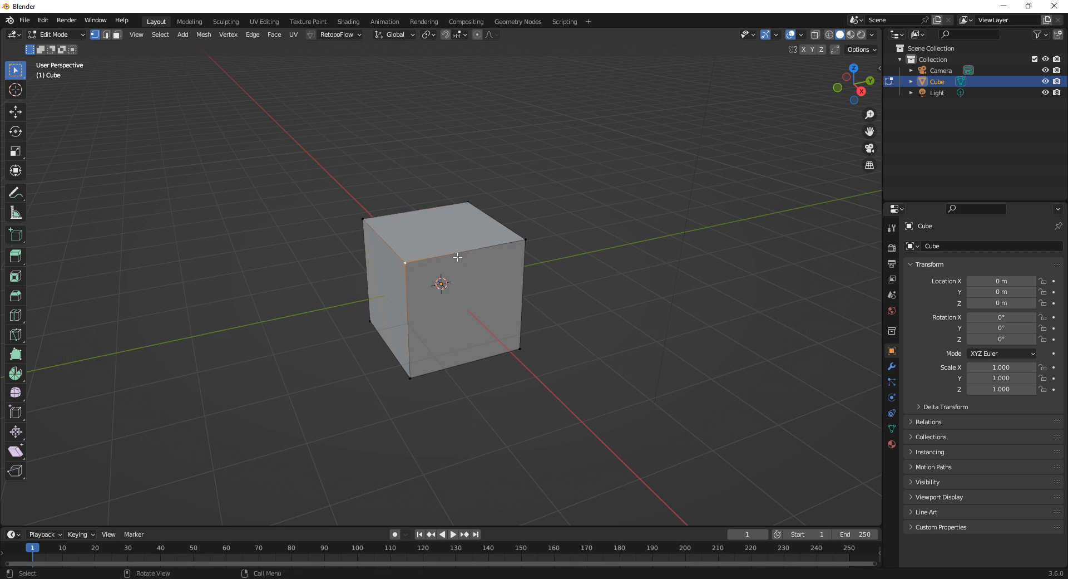
- Move the cube's top front vertex by about -0.66 m in X, 0.24 m in Y and 1.41 m in Z
key("g")
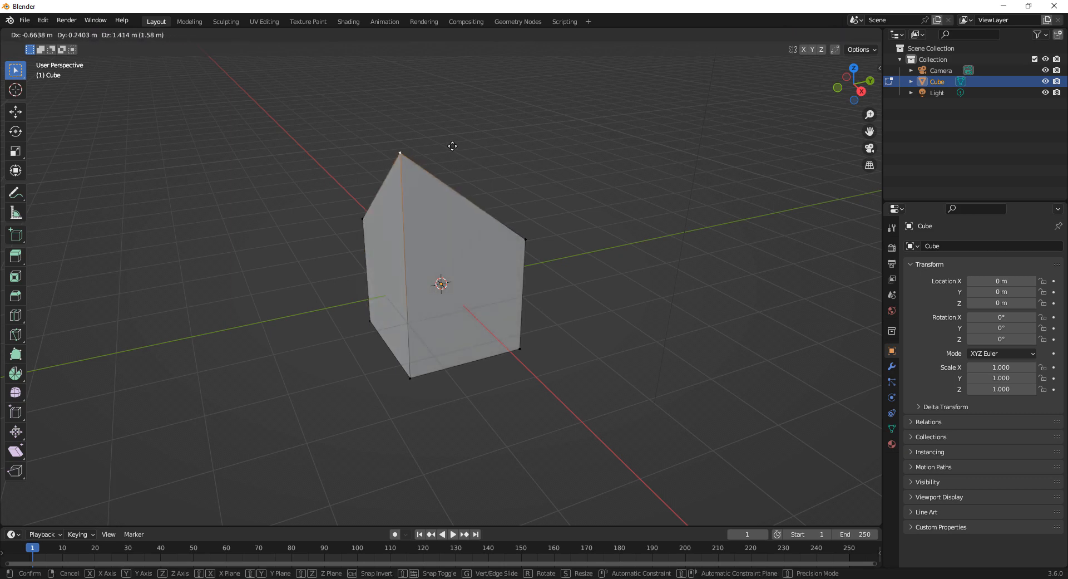
left_click(478, 168)
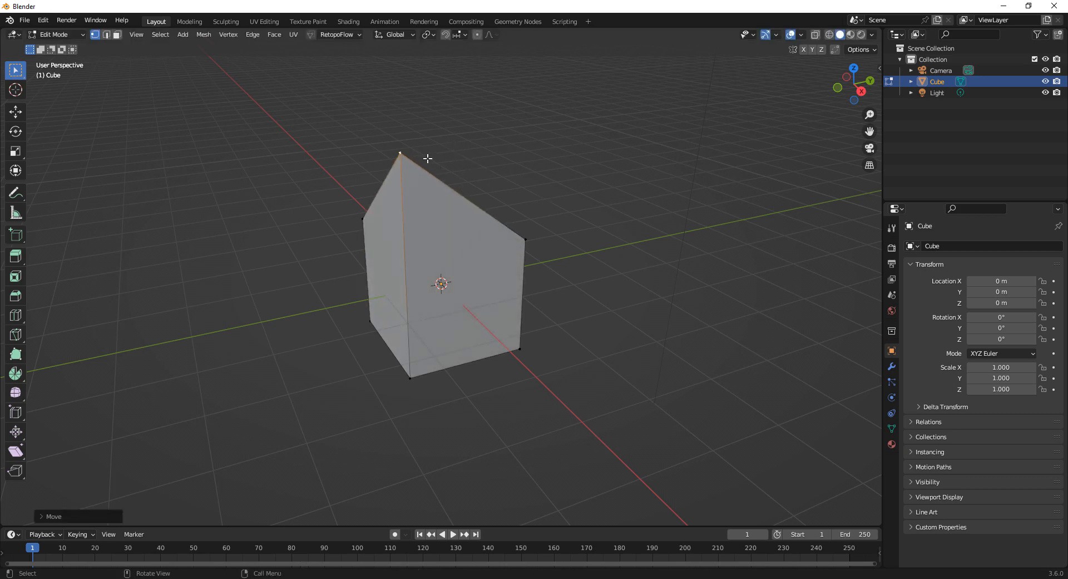
- Try moving the raised vertex constrained to the Y, X and Z axes in turn
key("g")
key("y")
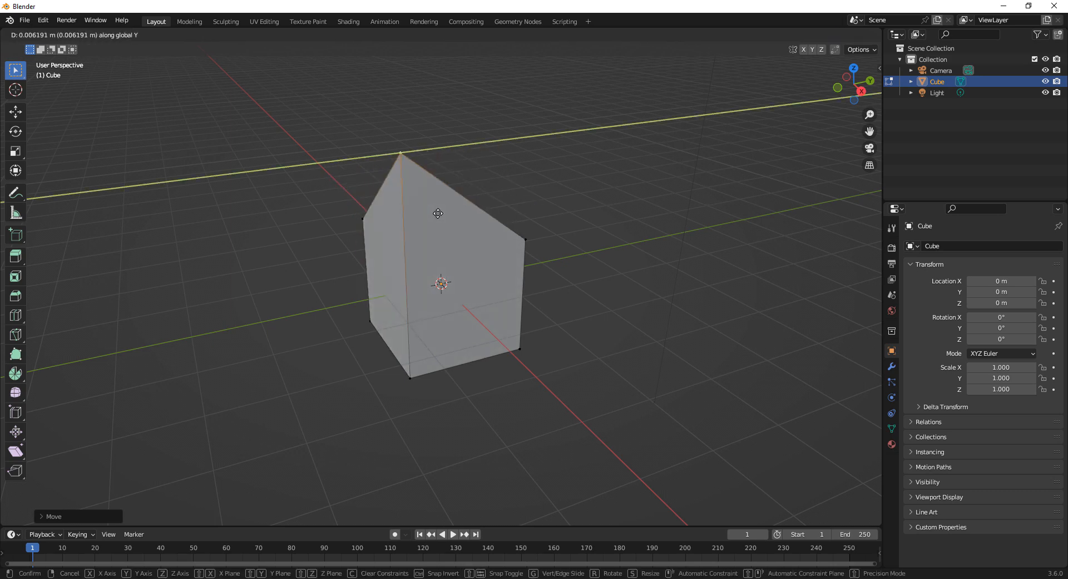
key("x")
key("z")
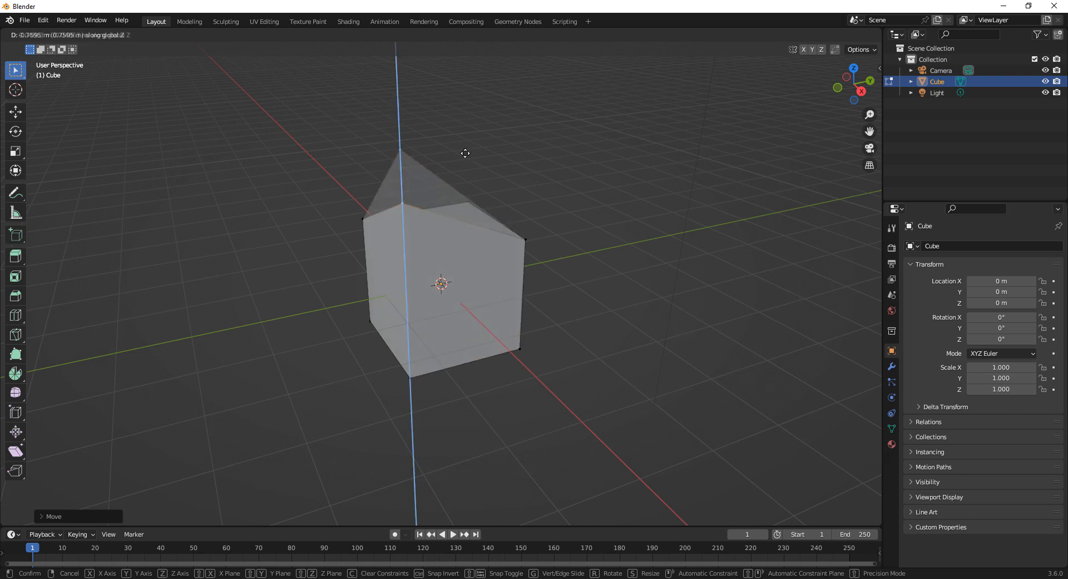
left_click(503, 217)
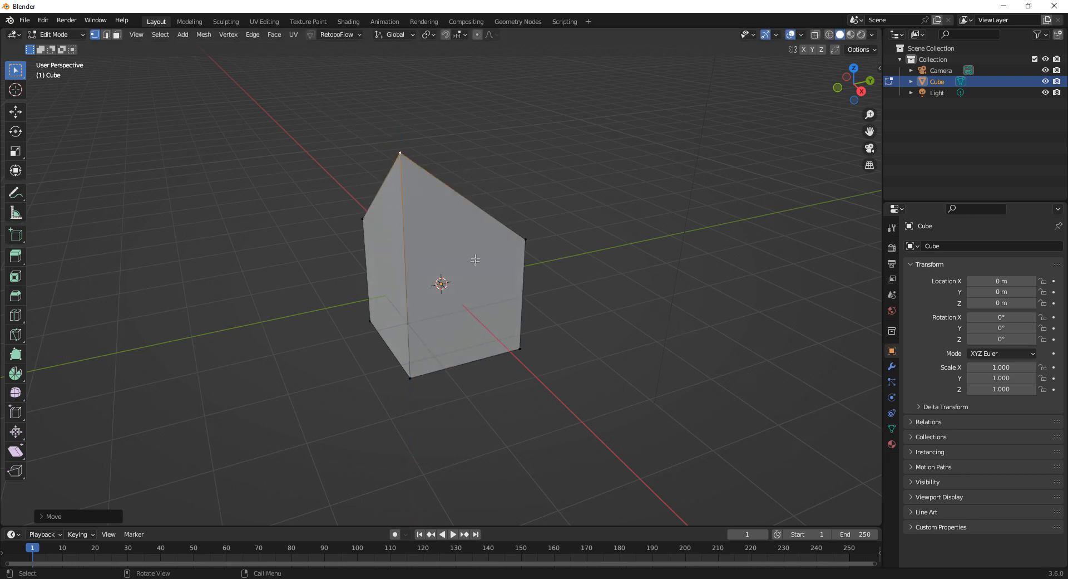
- Switch to face selection, select the cube's large front face and scale it to about 0.68
left_click(117, 35)
left_click(460, 259)
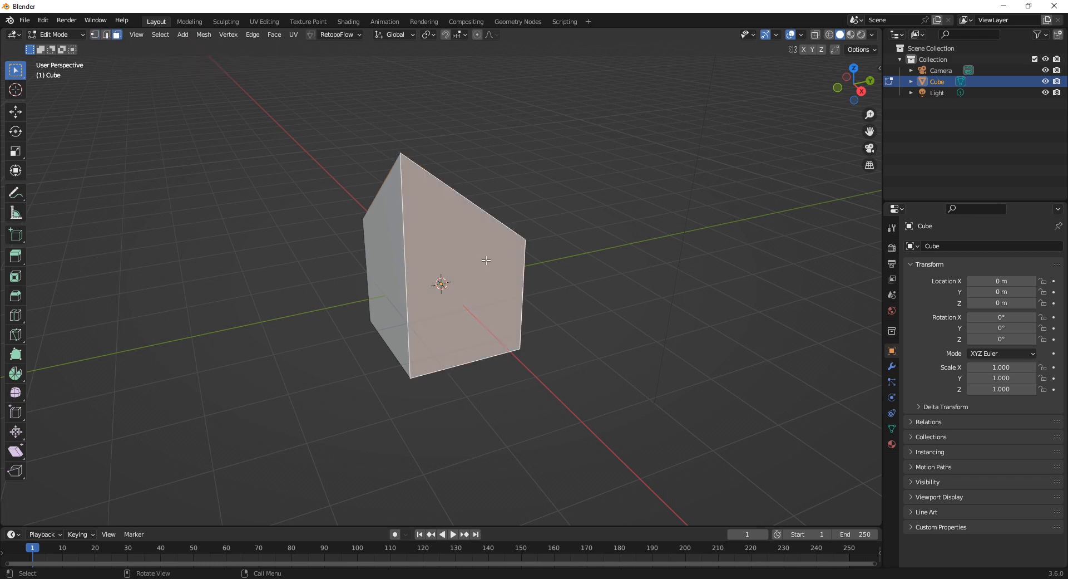
key("s")
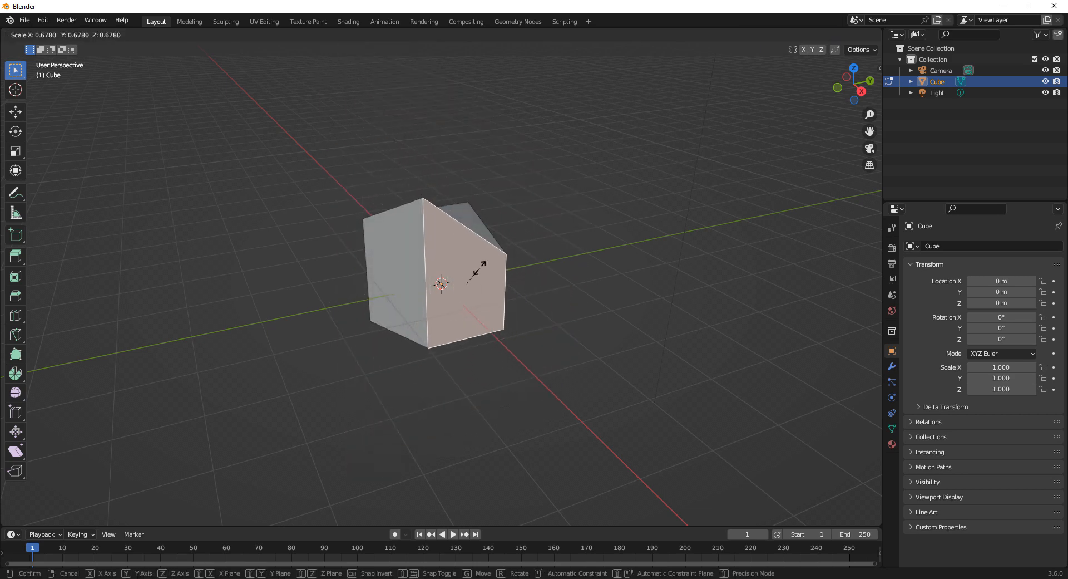
left_click(480, 267)
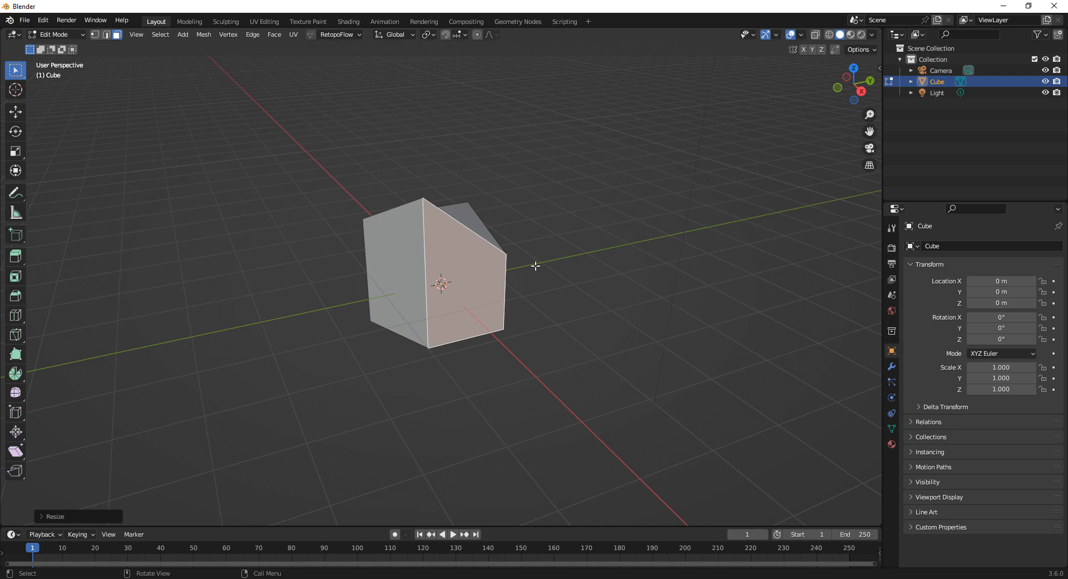
- Try scaling the front face along the Y and Z axes, and apply an enlargement along the global X axis
key("s")
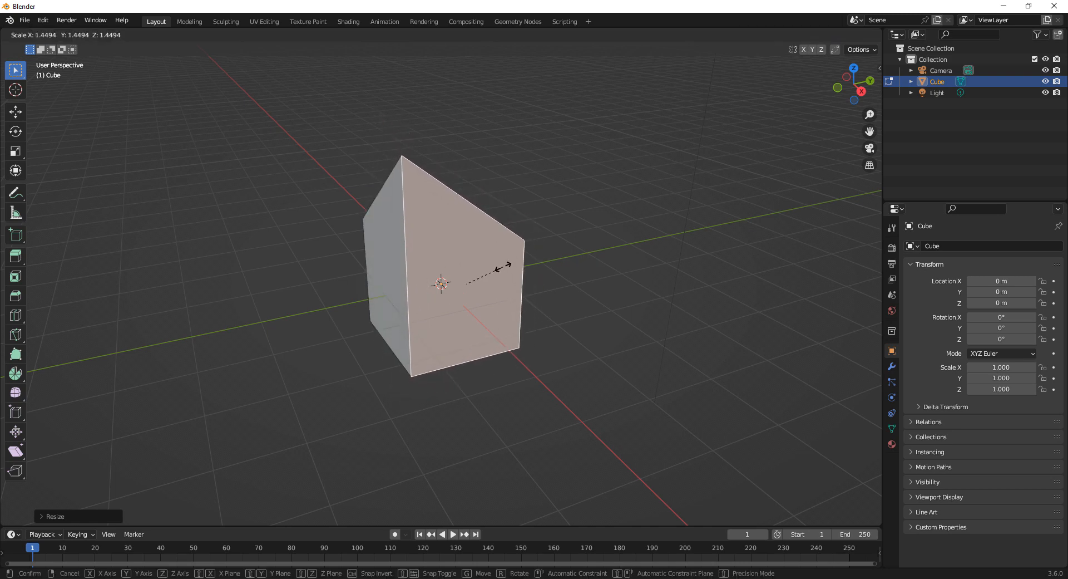
key("y")
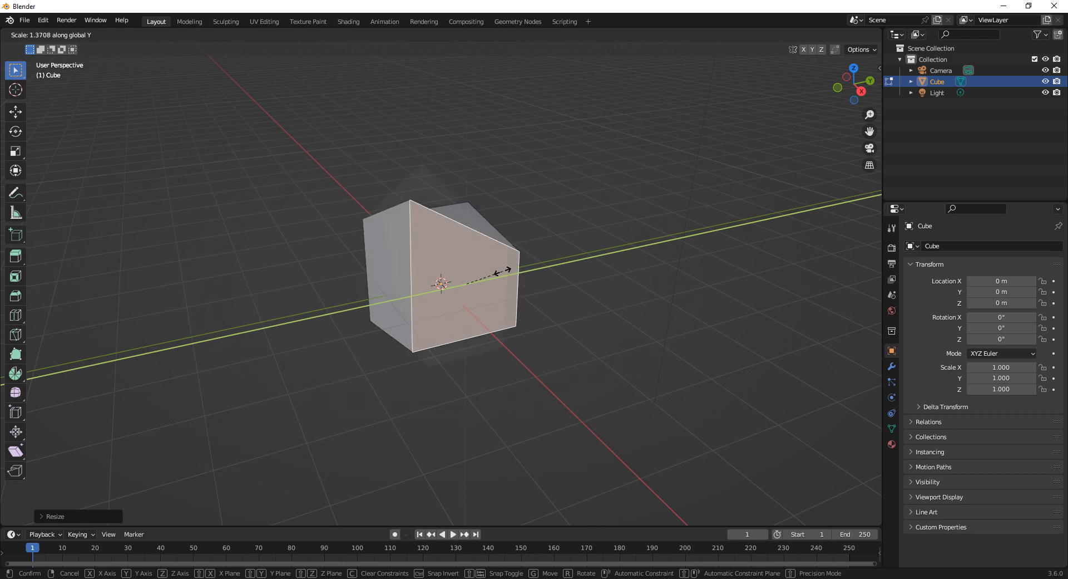
key("z")
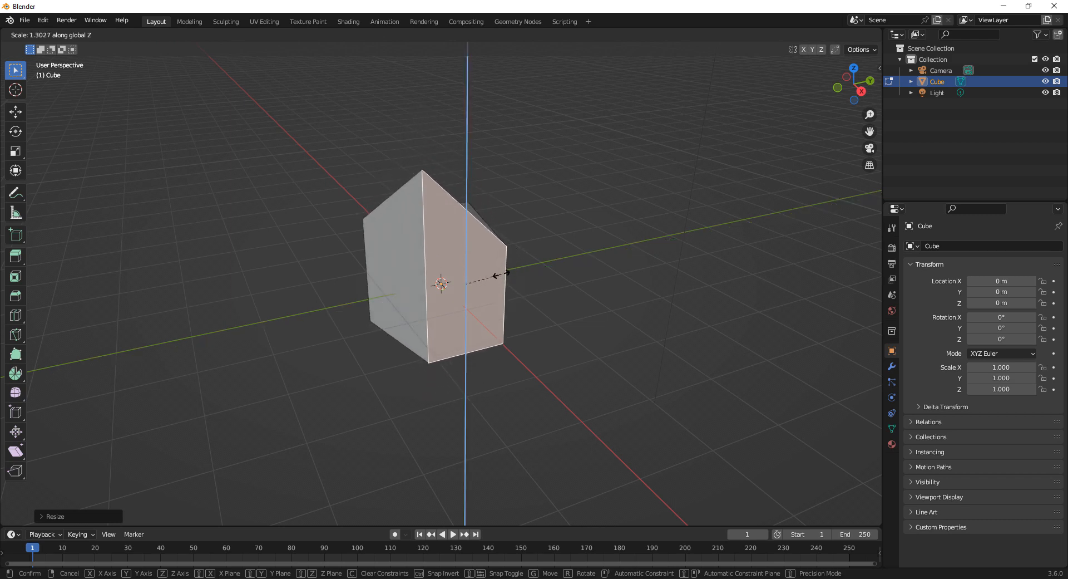
key("z")
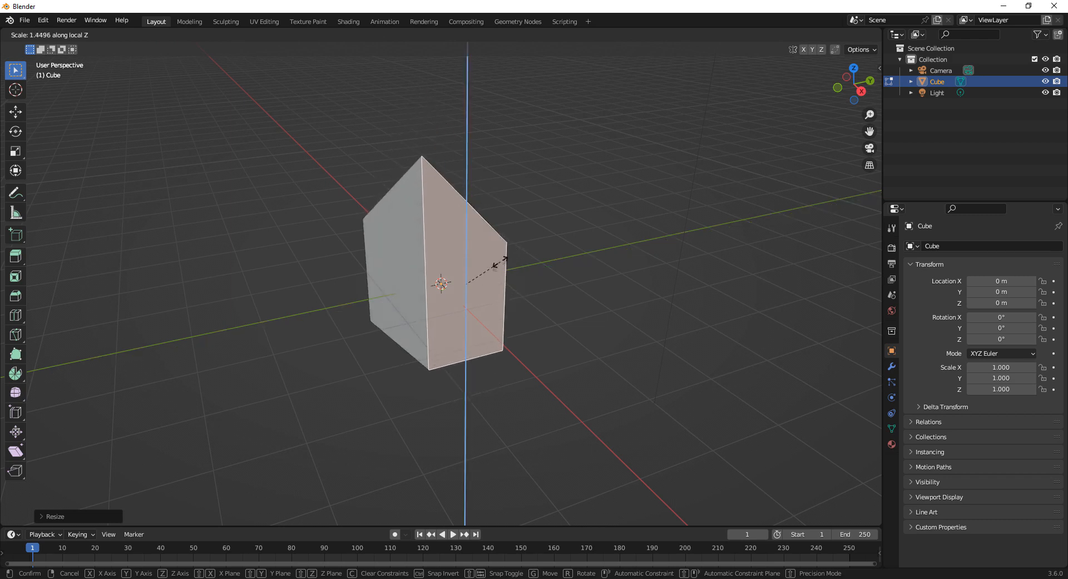
key("y")
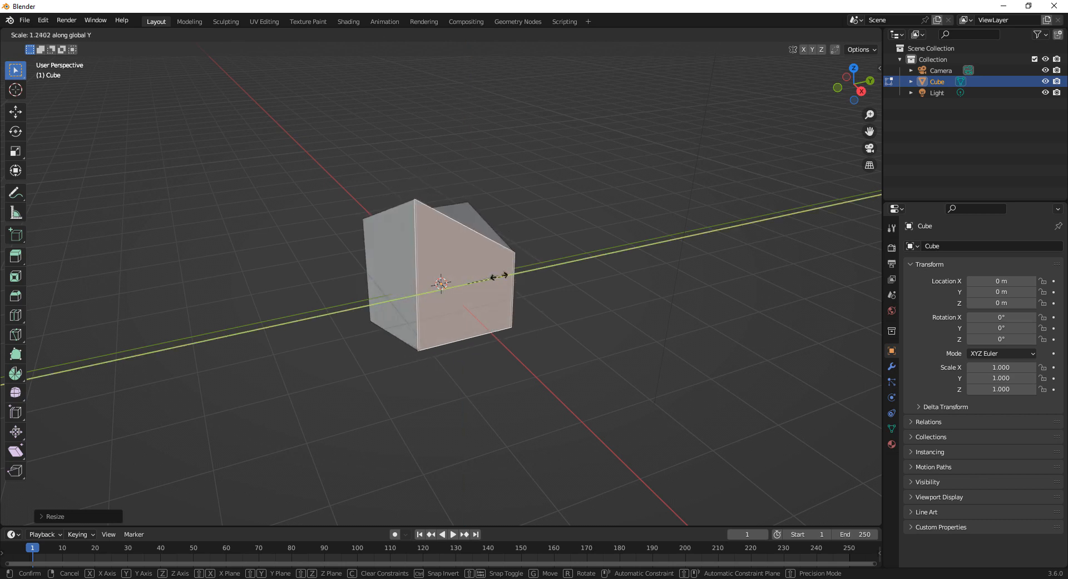
key("x")
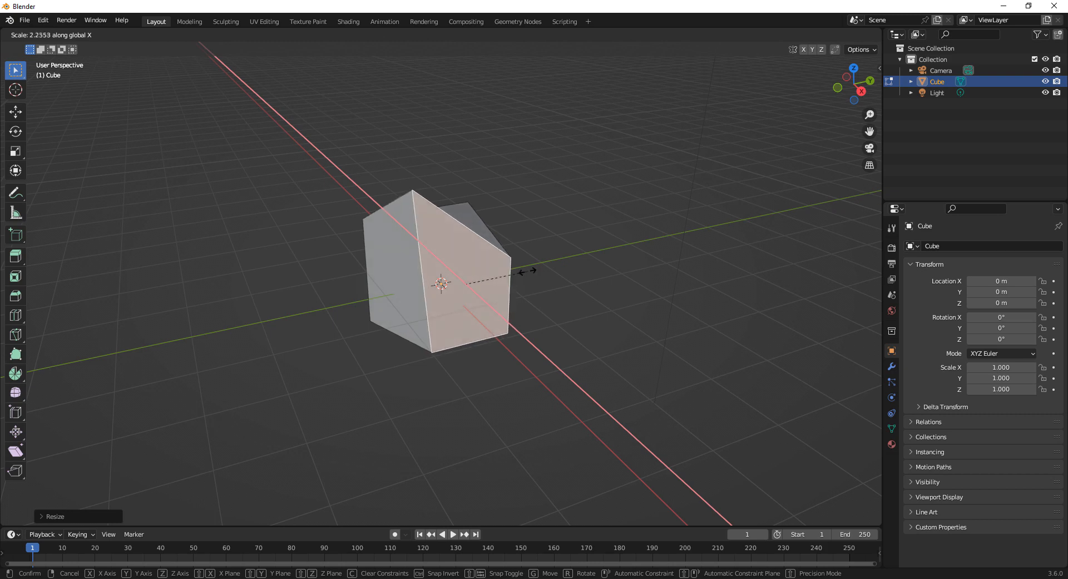
left_click(518, 271)
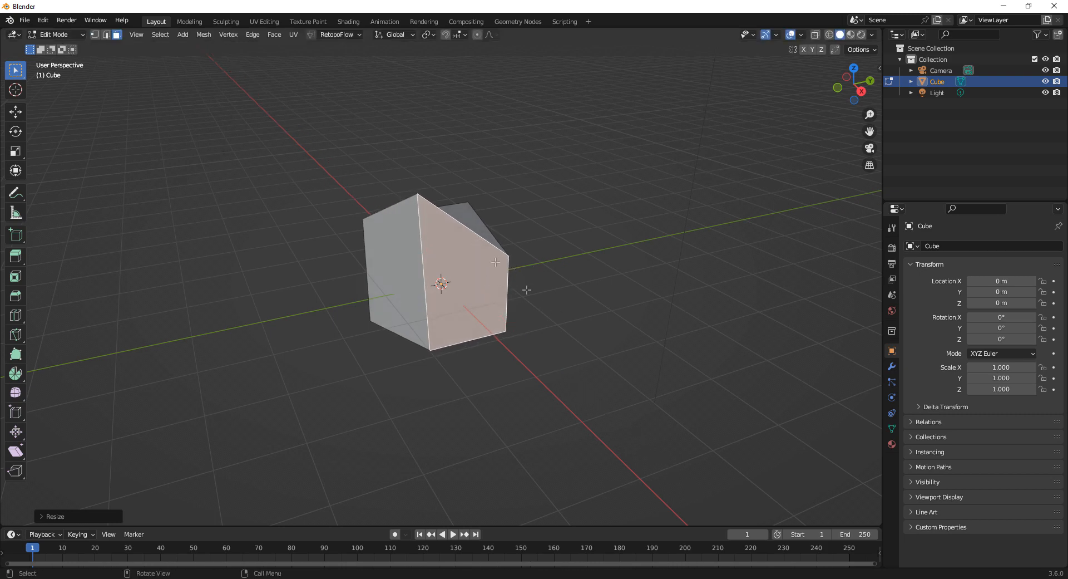
- Return to Object Mode and use the Cursor tool to place the 3D cursor in empty space to the right of the cube
scroll(417, 256, "down", 1)
scroll(450, 355, "down", 1)
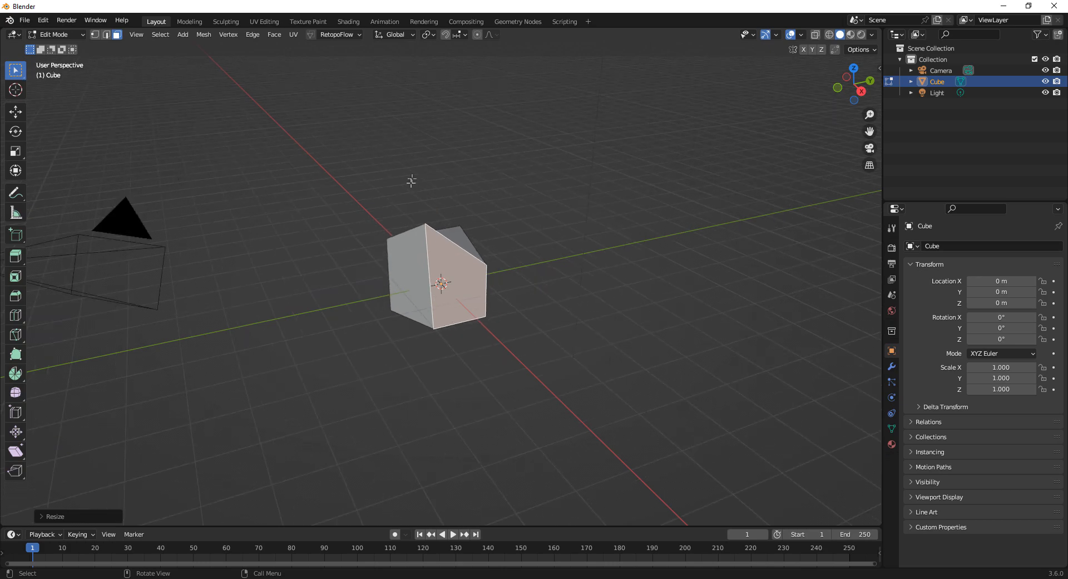
key("Tab")
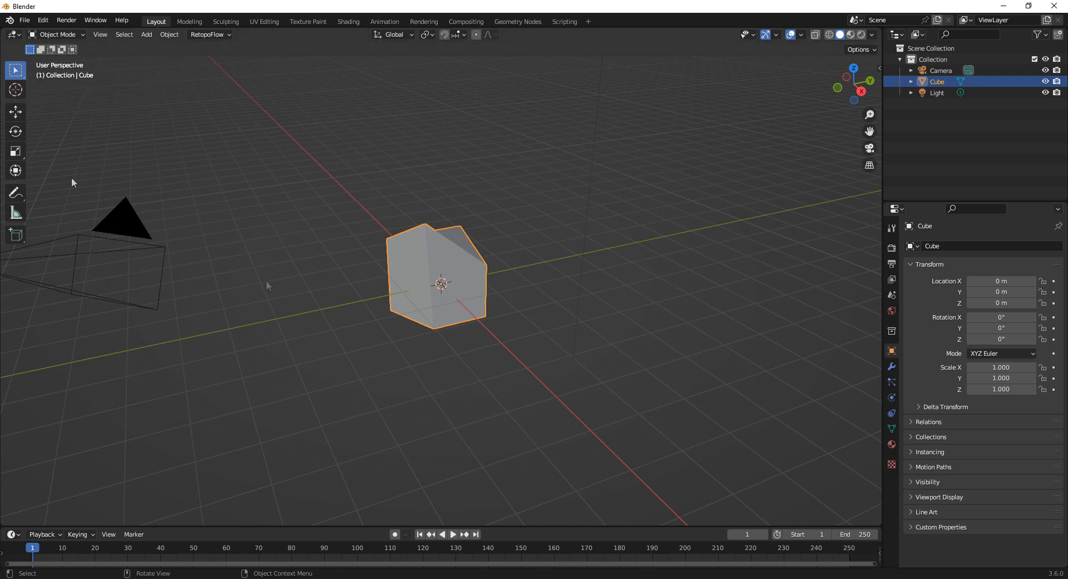
left_click(24, 91)
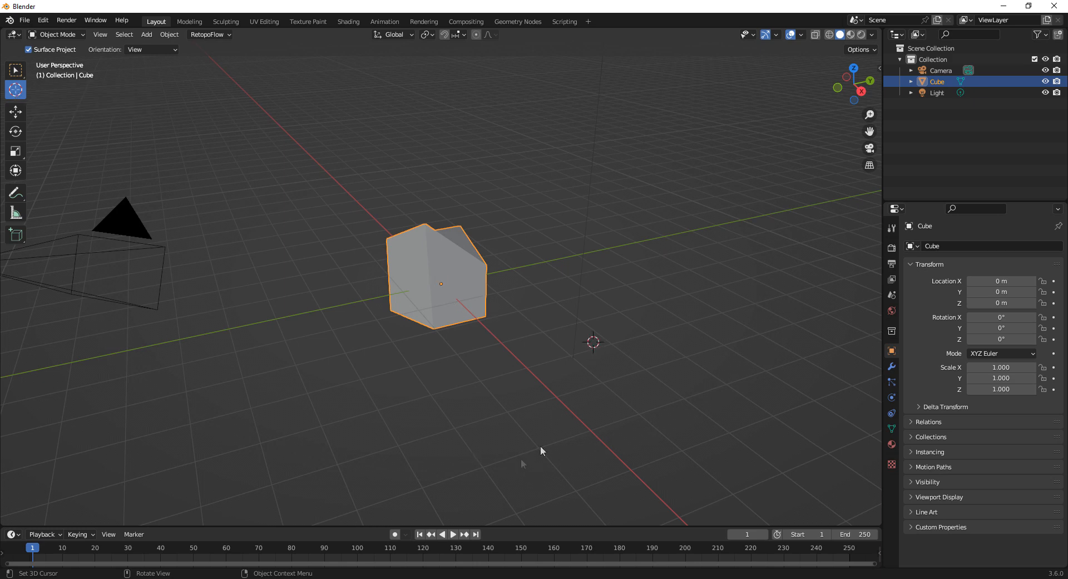
- Play the timeline to frame 25, show the quick tool list and place the 3D cursor at various empty spots around the cube
key("space")
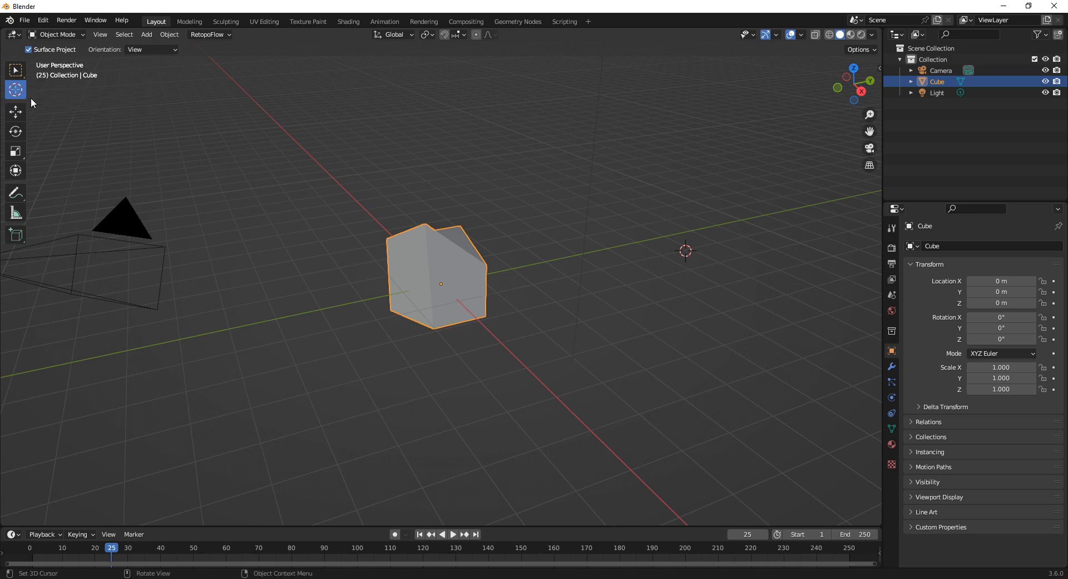
key("shift+space")
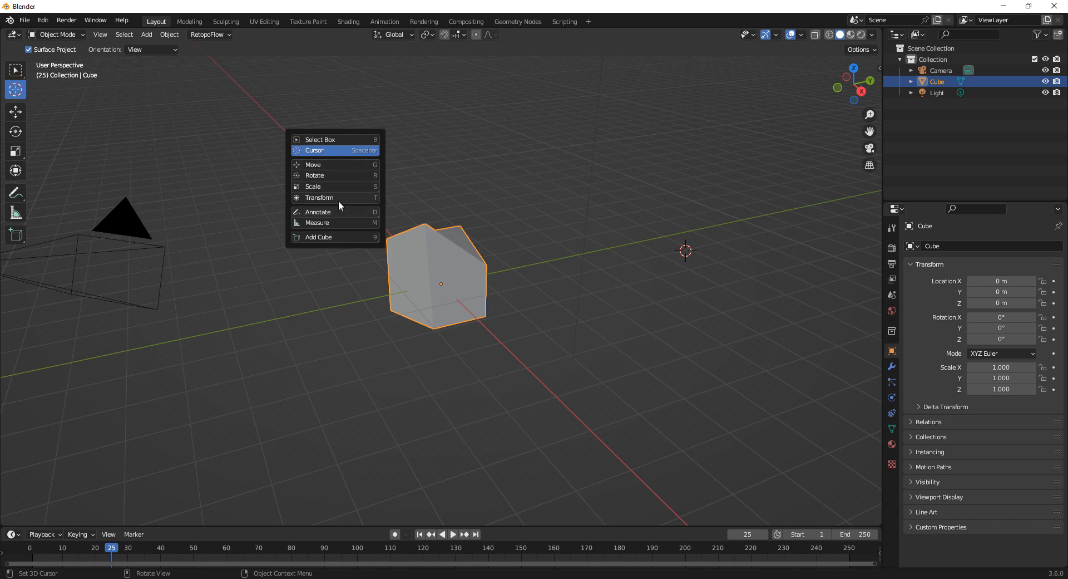
left_click(564, 256)
left_click(570, 338)
left_click(352, 358)
left_click(671, 186)
left_click(372, 201)
left_click(538, 382)
left_click(302, 348)
left_click(641, 240)
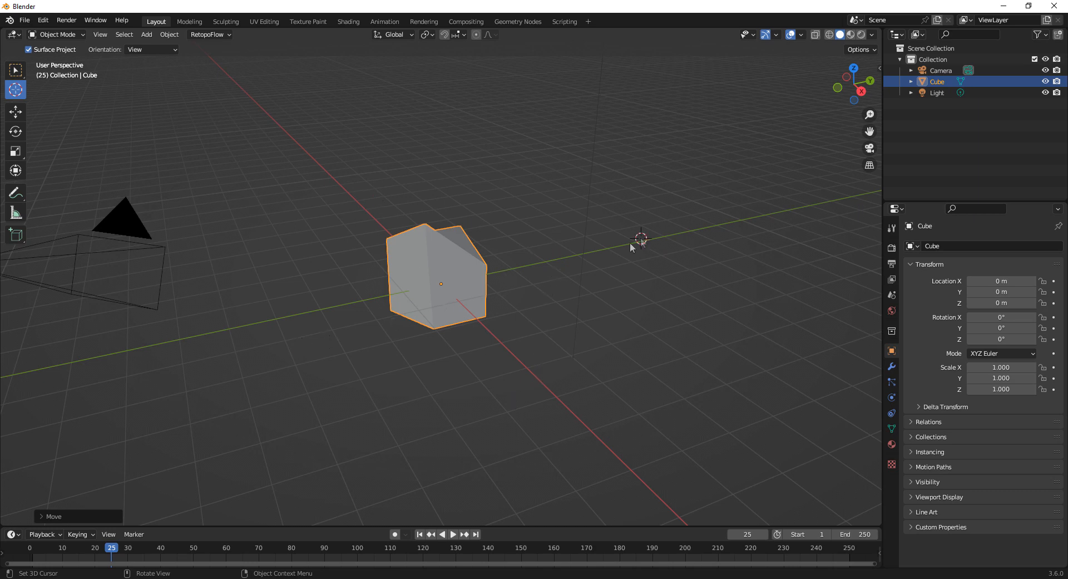
- Place the 3D cursor in front of the cube near the X axis line and add a plane at about X 2.34, Y 2.04, Z -2.63 m
left_click(558, 343)
left_click(434, 417)
left_click(550, 346)
left_click(647, 245)
left_click(558, 402)
left_click(147, 35)
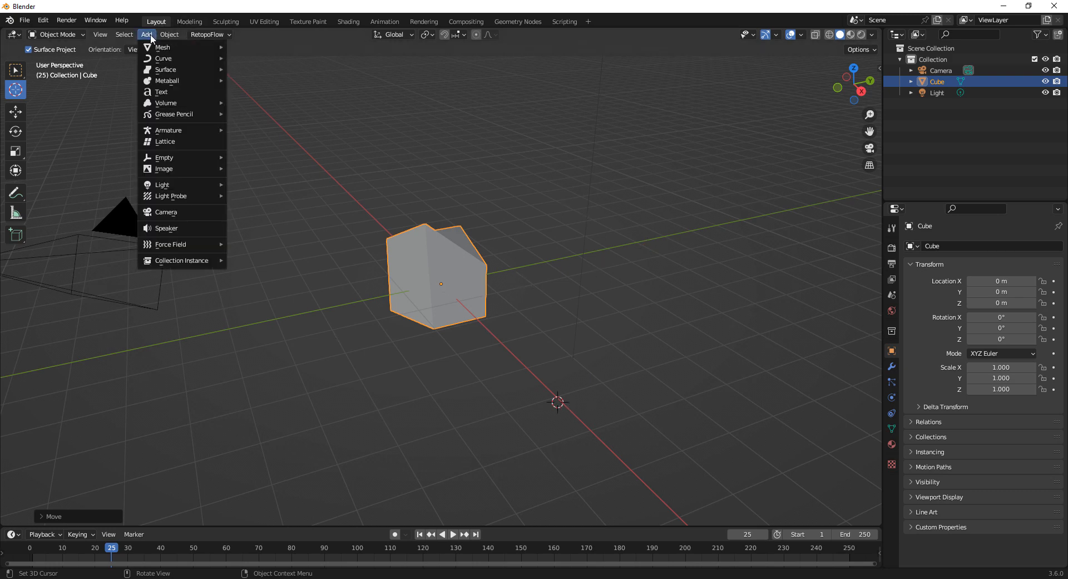
mouse_move(169, 47)
left_click(273, 42)
- Place the 3D cursor between the camera and the original cube and add a cube at about X -2.39, Y -4.22, Z 0.97 m
left_click(616, 262)
left_click(391, 398)
left_click(243, 243)
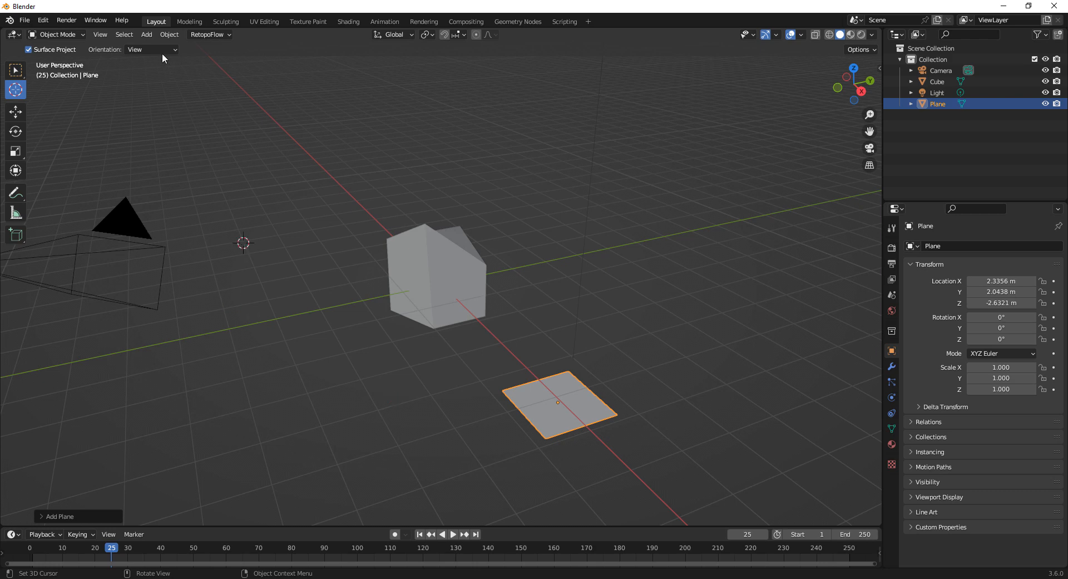
left_click(148, 34)
mouse_move(175, 44)
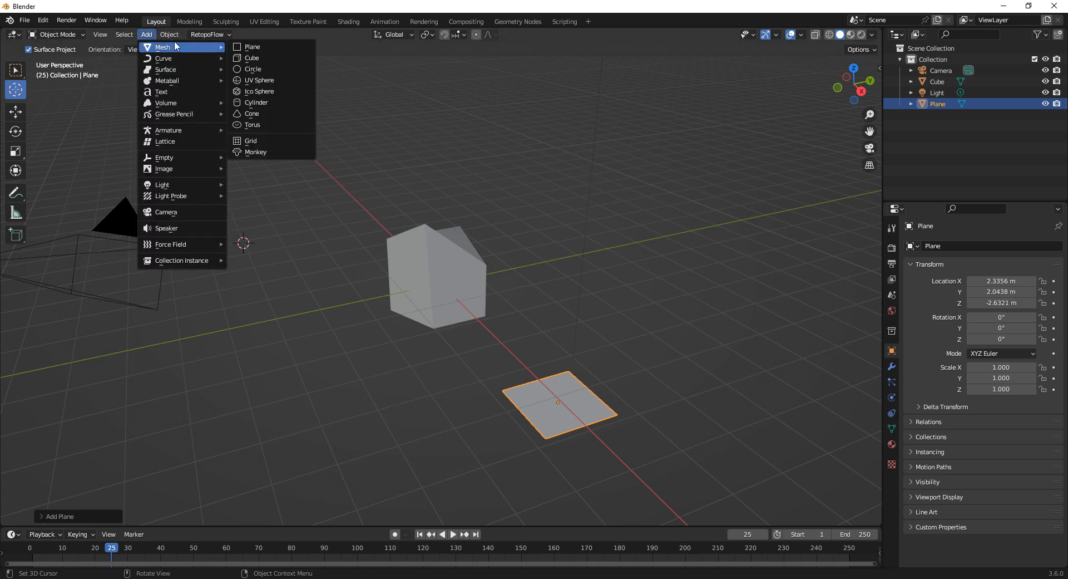
left_click(271, 59)
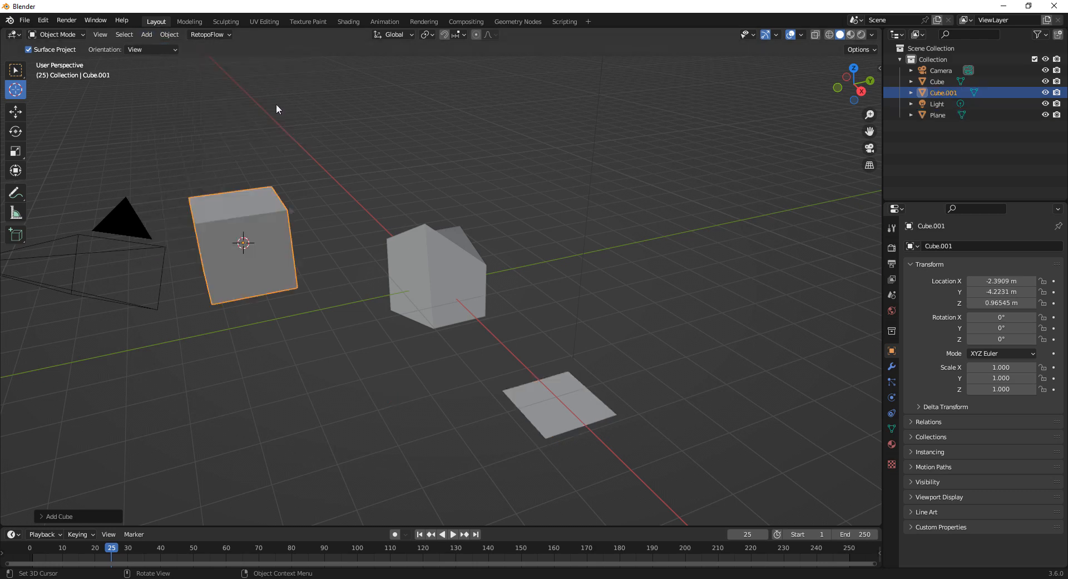
- Place the 3D cursor to the right of the original cube and add another cube at about X 1.82, Y 3.80, Z -0.25 m
left_click_drag(287, 455, 290, 445)
left_click(147, 34)
mouse_move(196, 49)
left_click(147, 34)
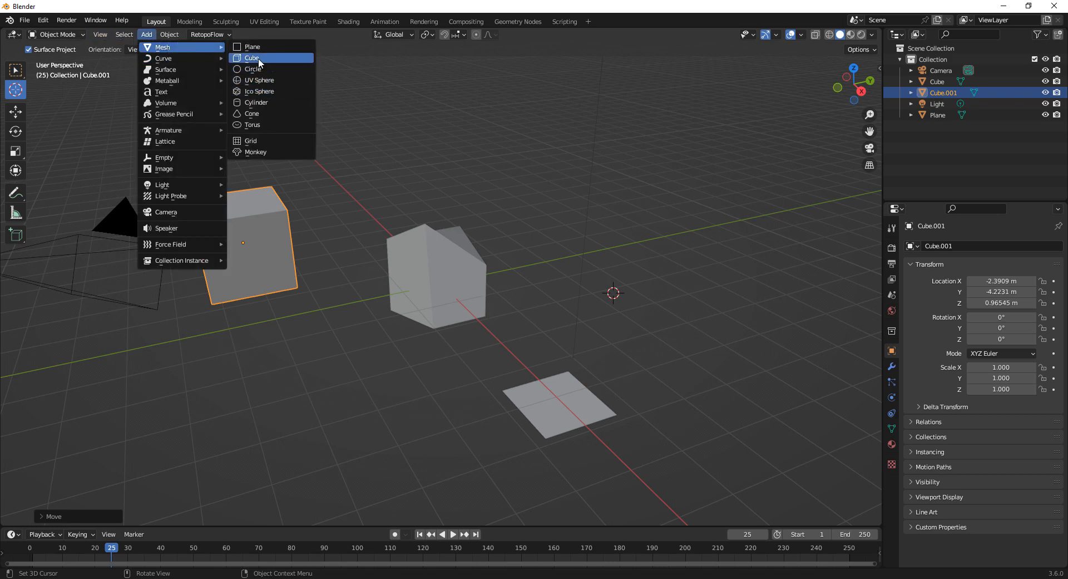
left_click(253, 58)
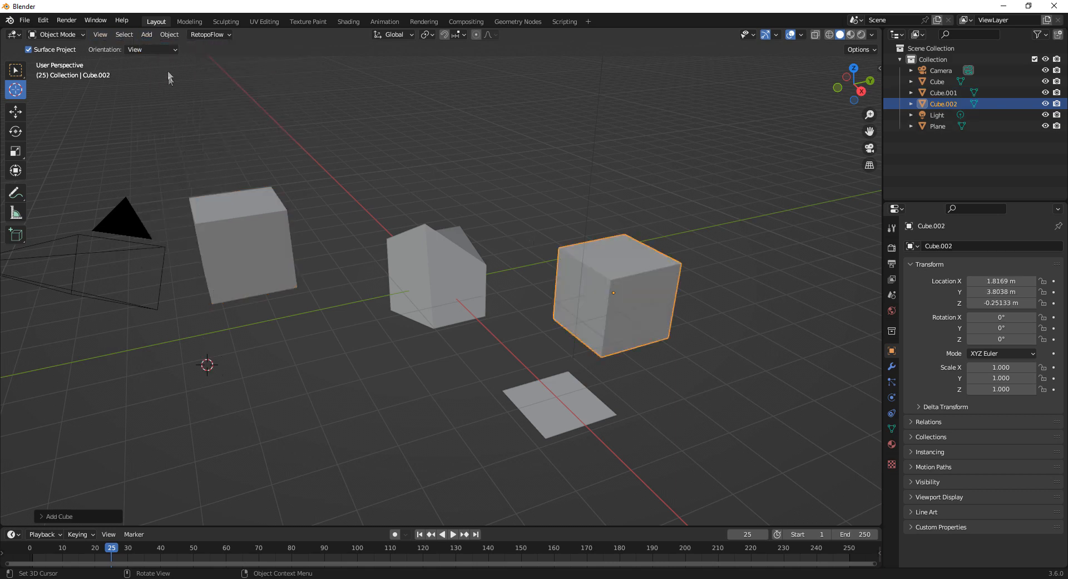
- Add a UV sphere at the 3D cursor below the left cube, at about X -1.55, Y -5.61, Z -1.70 m
left_click(147, 34)
mouse_move(189, 48)
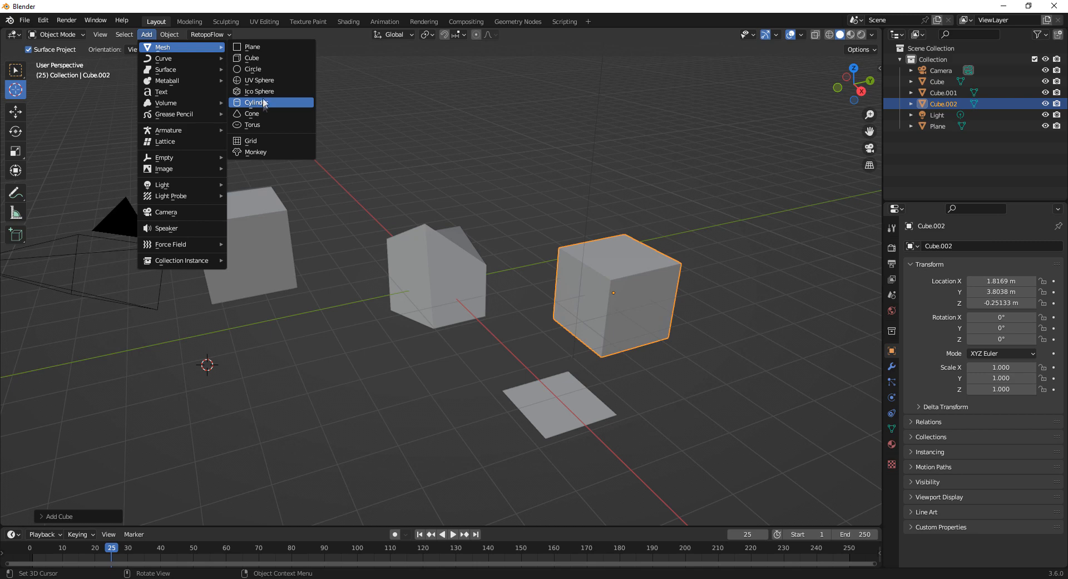
left_click(262, 81)
scroll(449, 290, "down", 2)
scroll(432, 292, "up", 2)
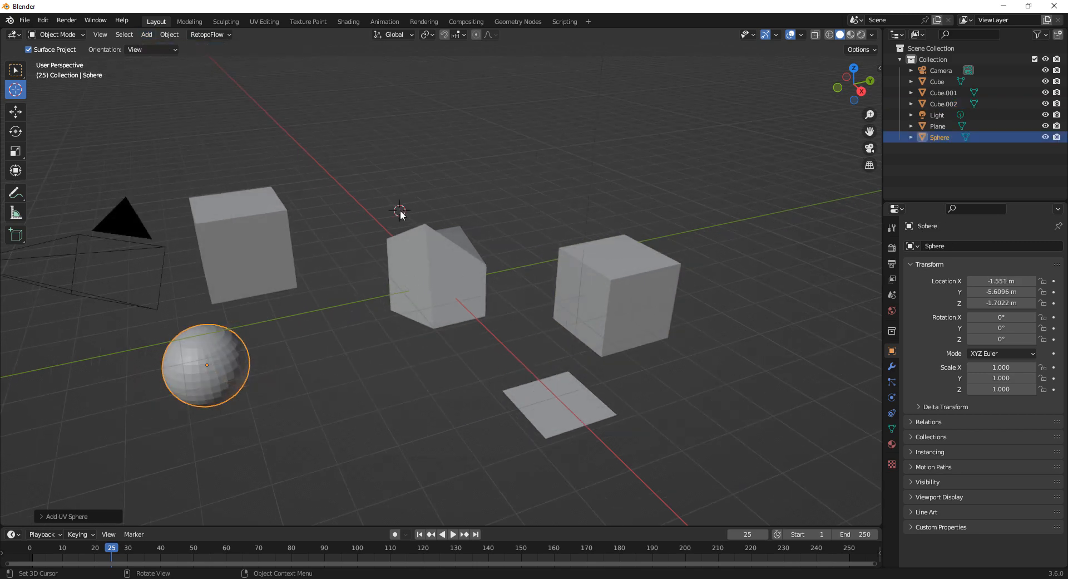
- Place the 3D cursor between the sphere and the plane and add a cube at about X 0.35, Y -2.36, Z -2.57 m
left_click(350, 418)
left_click(360, 402)
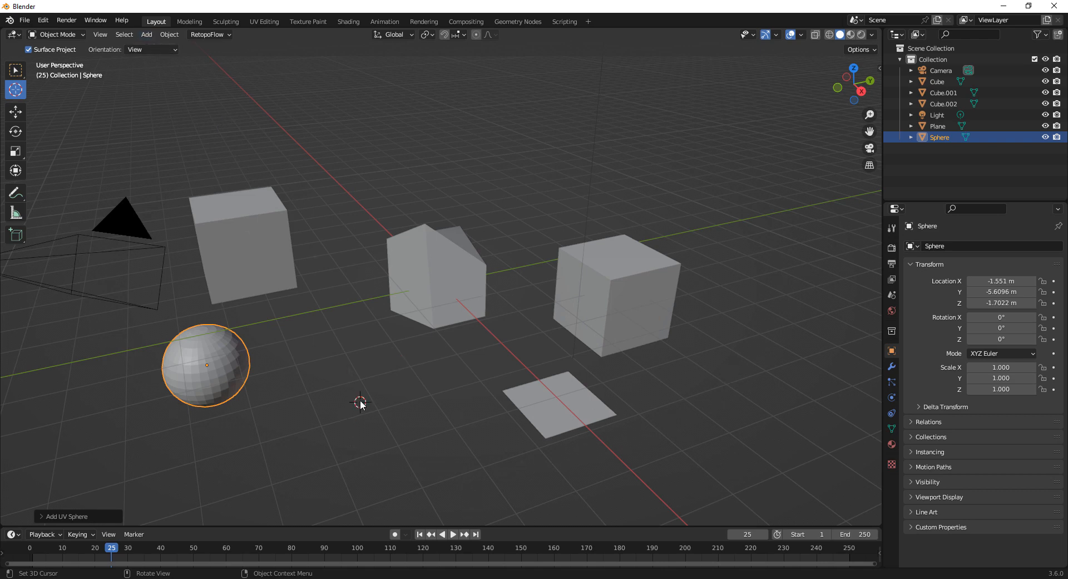
left_click(147, 35)
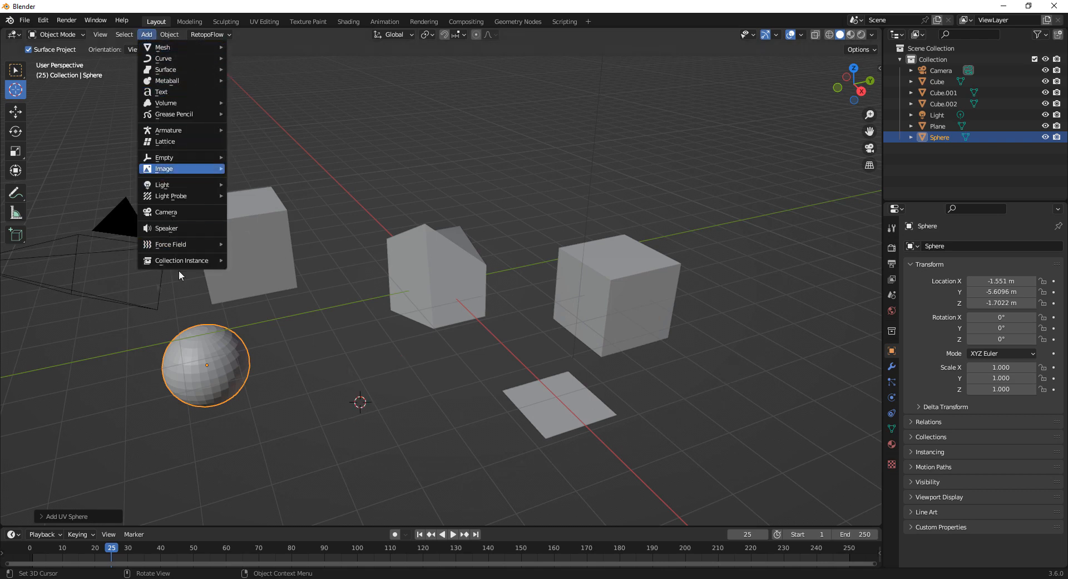
left_click(146, 34)
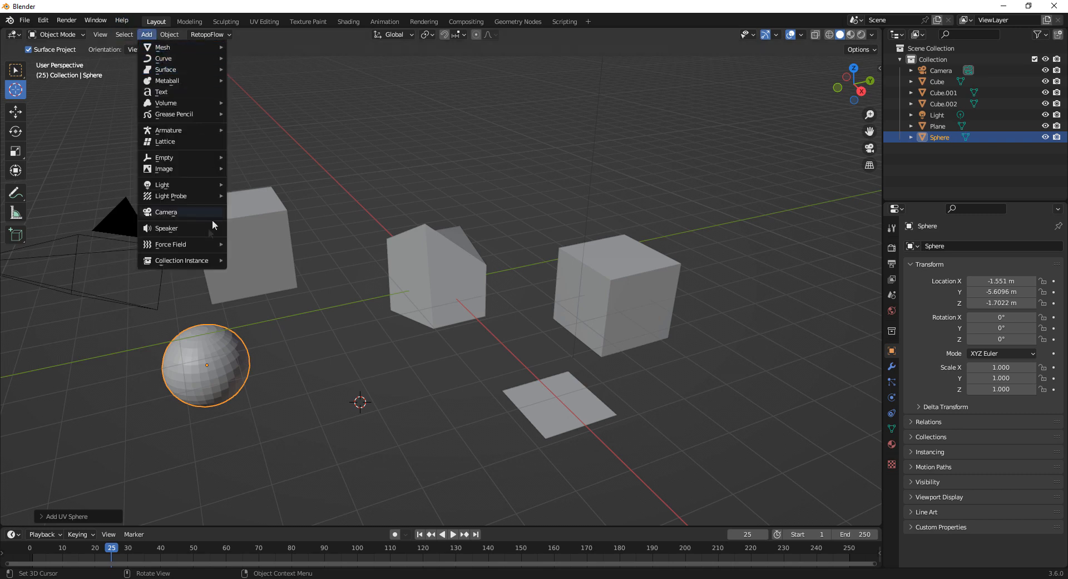
mouse_move(199, 50)
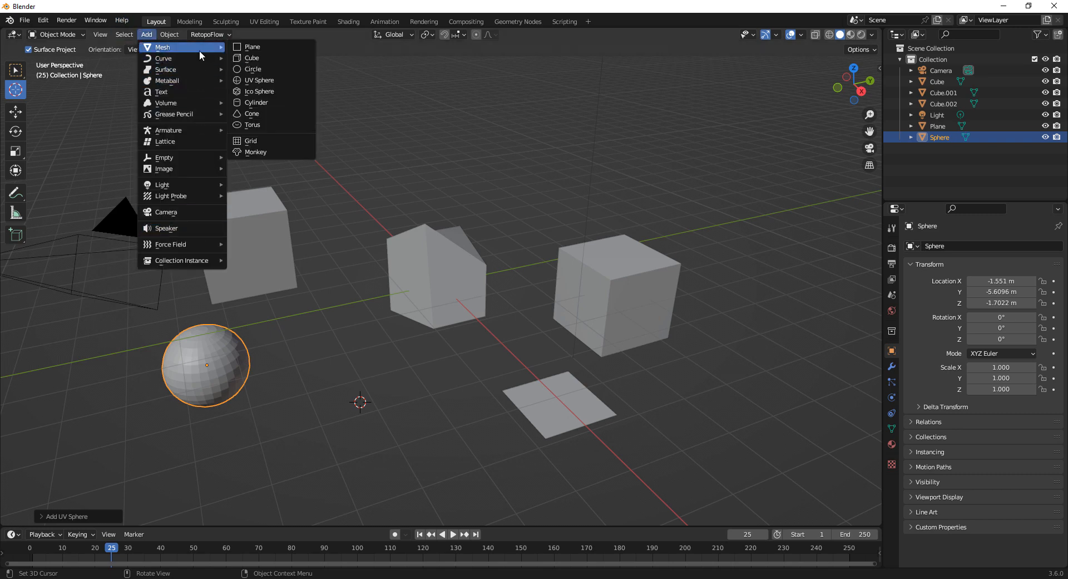
left_click(255, 59)
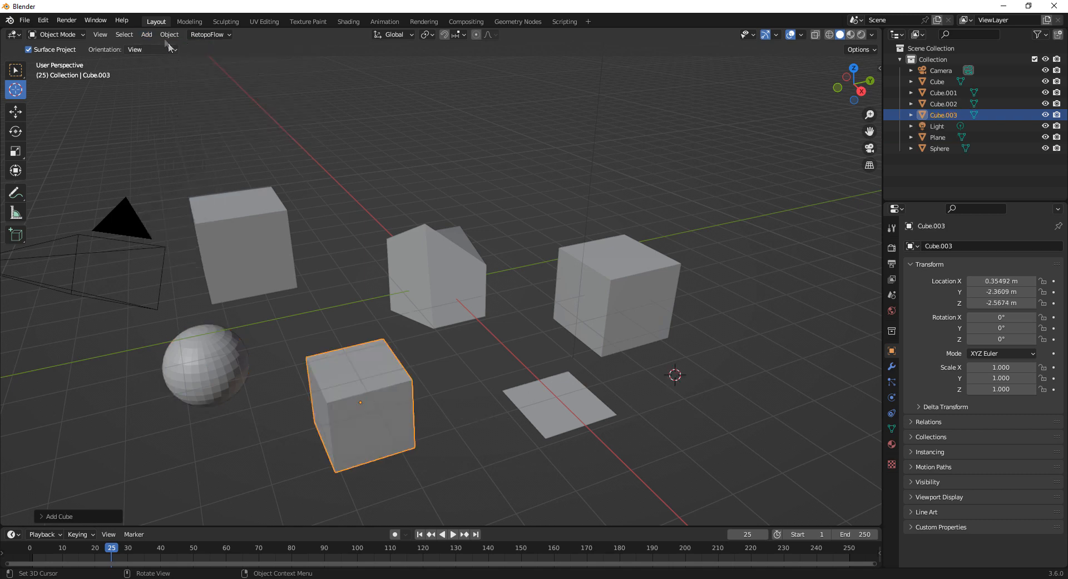
- Add a monkey mesh at about X 3.25, Y 4.79, Z -2.07 m and move the 3D cursor onto the right cube
left_click(146, 34)
mouse_move(167, 47)
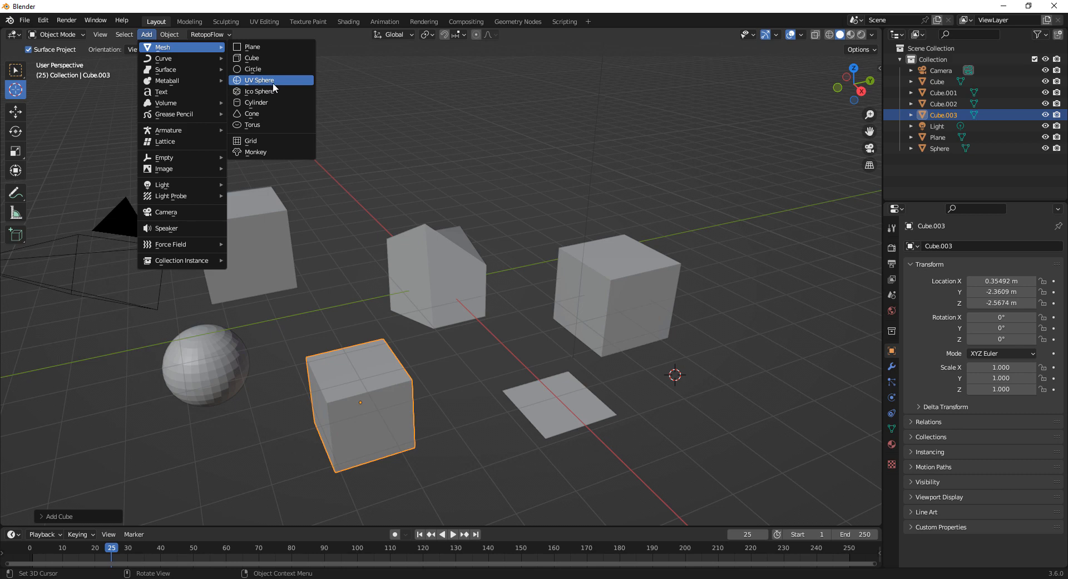
left_click(271, 153)
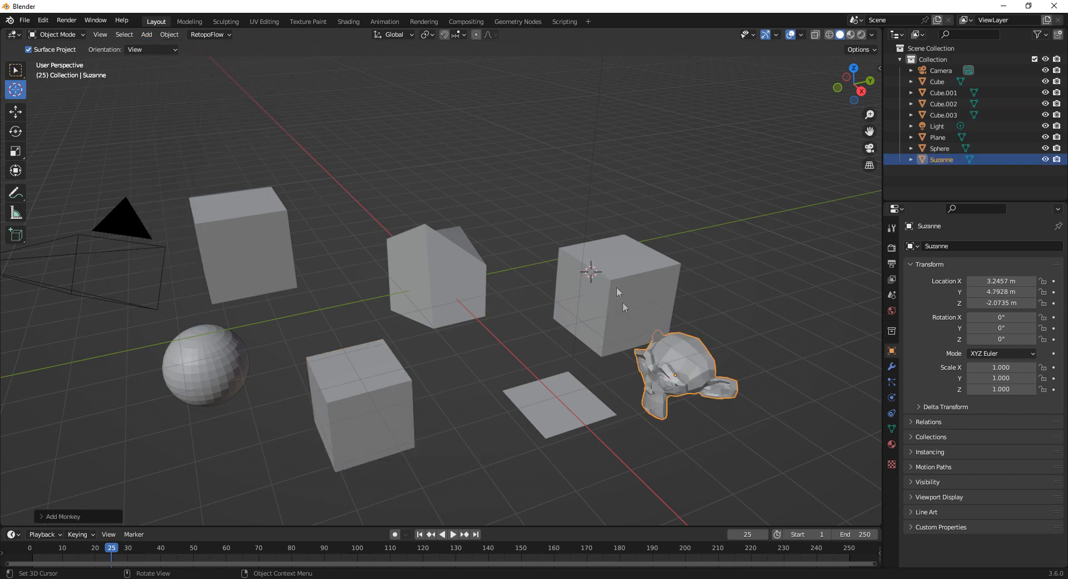
left_click_drag(673, 297, 655, 250)
- Switch to the Select Box tool and select several objects one after another, finishing with the sphere
left_click(15, 69)
left_click(649, 266)
left_click(476, 257)
left_click(379, 400)
left_click(203, 224)
left_click(205, 362)
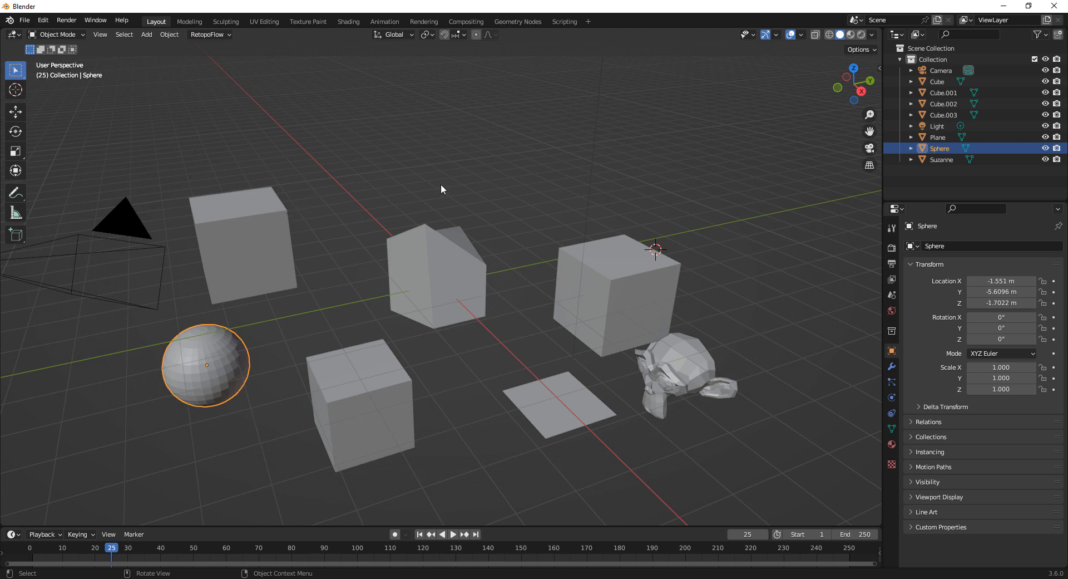
- Try area selections over the objects while cycling through the selection tool variants until Tweak is active
left_click_drag(389, 170, 506, 355)
key("w")
mouse_move(445, 239)
left_mouse_down()
mouse_move(626, 295)
mouse_move(413, 246)
mouse_move(312, 244)
mouse_move(445, 307)
mouse_move(308, 265)
mouse_move(345, 249)
mouse_move(311, 146)
left_mouse_up()
key("w")
mouse_move(603, 170)
left_mouse_down()
mouse_move(729, 250)
mouse_move(717, 240)
left_mouse_up()
key("w")
- Reposition the rear-left, deformed and right cubes with the Tweak tool, placing the right one at about X 1.48, Y 3.92, Z 0.47 m
left_click_drag(243, 224, 258, 188)
left_click_drag(449, 288, 442, 236)
left_click_drag(617, 300, 606, 266)
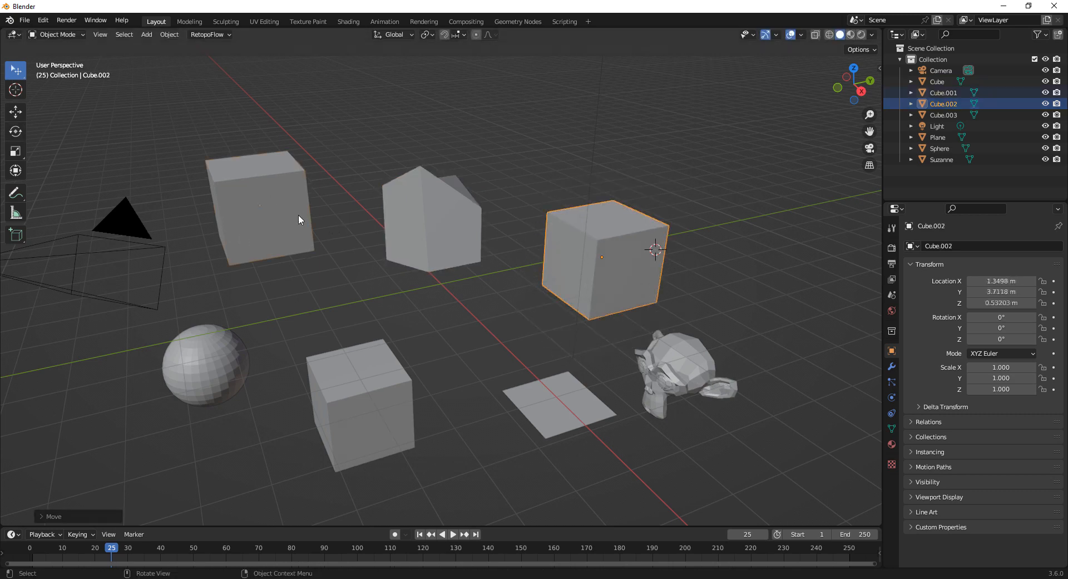
left_click_drag(298, 215, 295, 246)
left_click_drag(431, 240, 414, 260)
mouse_move(577, 272)
left_mouse_down()
mouse_move(573, 286)
mouse_move(584, 283)
left_mouse_up()
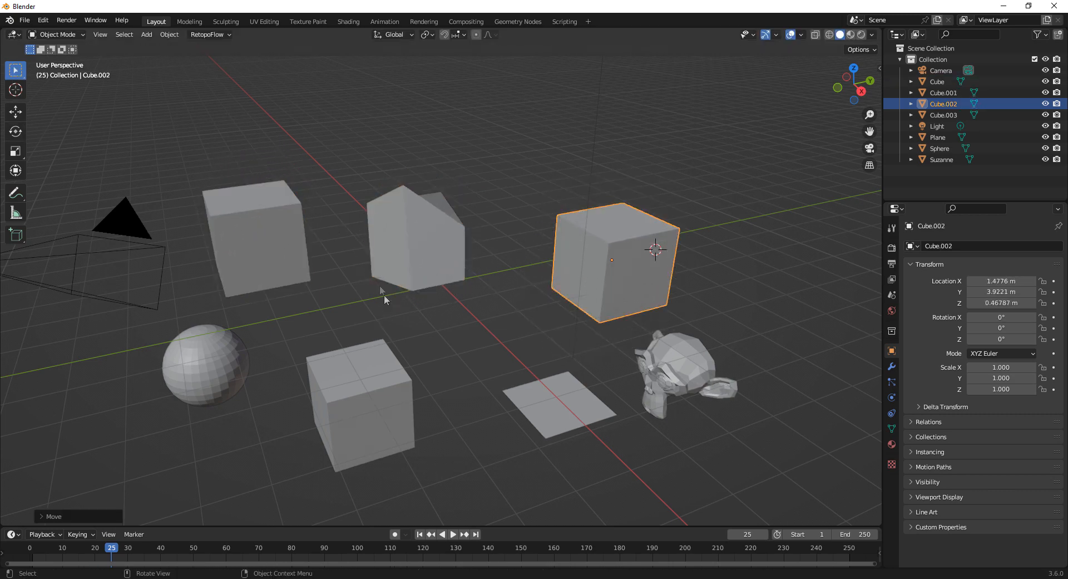
- Box-select different groups of objects, including the cubes, plane and monkey
left_click_drag(228, 137, 486, 361)
left_click_drag(316, 115, 590, 434)
left_click_drag(340, 128, 745, 450)
left_click_drag(300, 129, 641, 431)
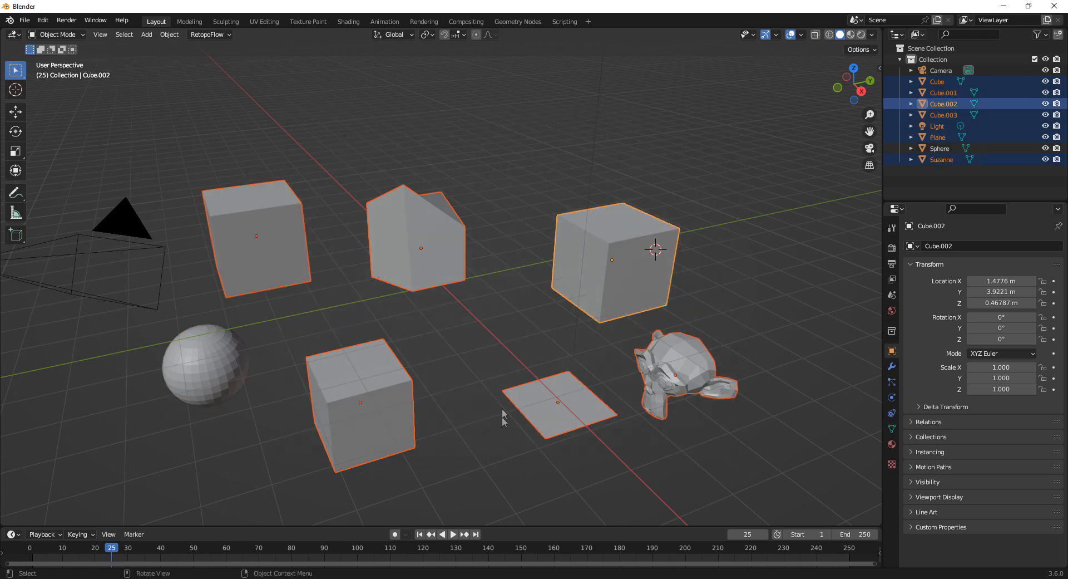
- Select only the right cube and enter Edit Mode on it
left_click(589, 253)
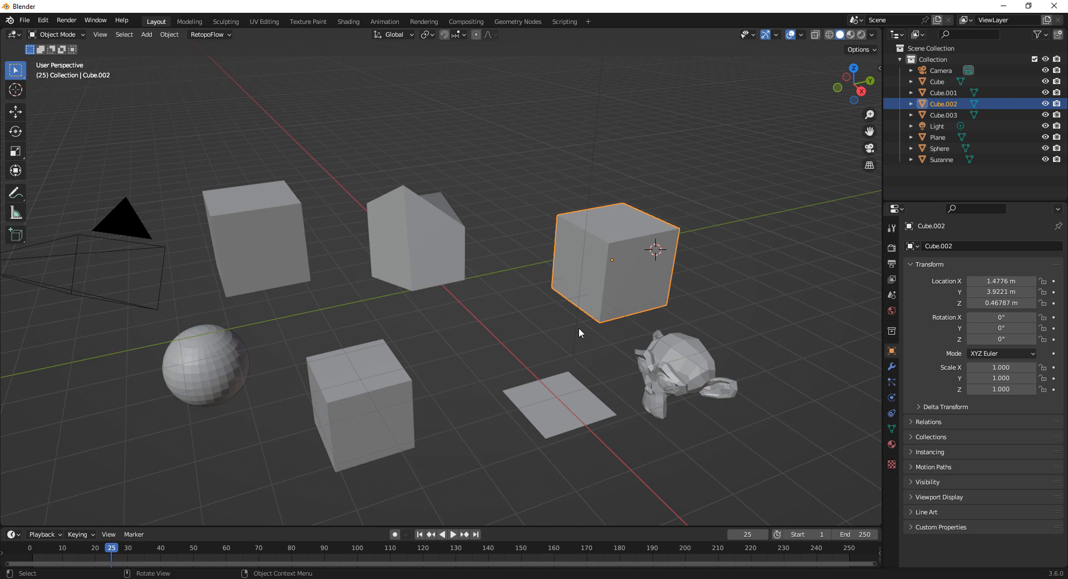
scroll(589, 309, "down", 1)
scroll(589, 310, "up", 1)
key("Tab")
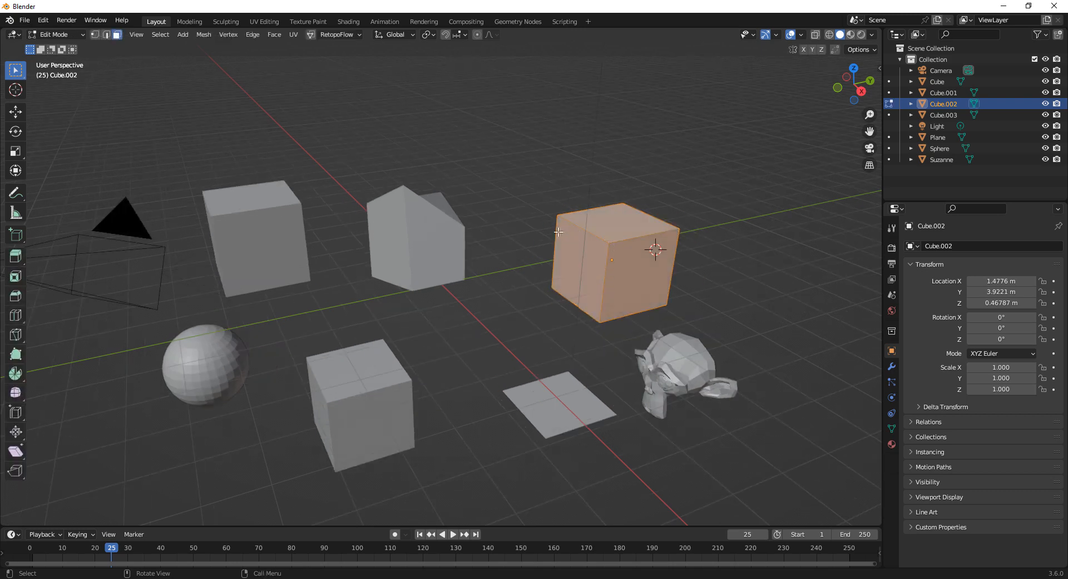
- Cycle repeatedly through the vertex, edge and face selection modes, finishing in vertex mode
left_click(95, 34)
key("2")
key("3")
key("1")
key("2")
key("3")
key("1")
key("2")
key("3")
key("1")
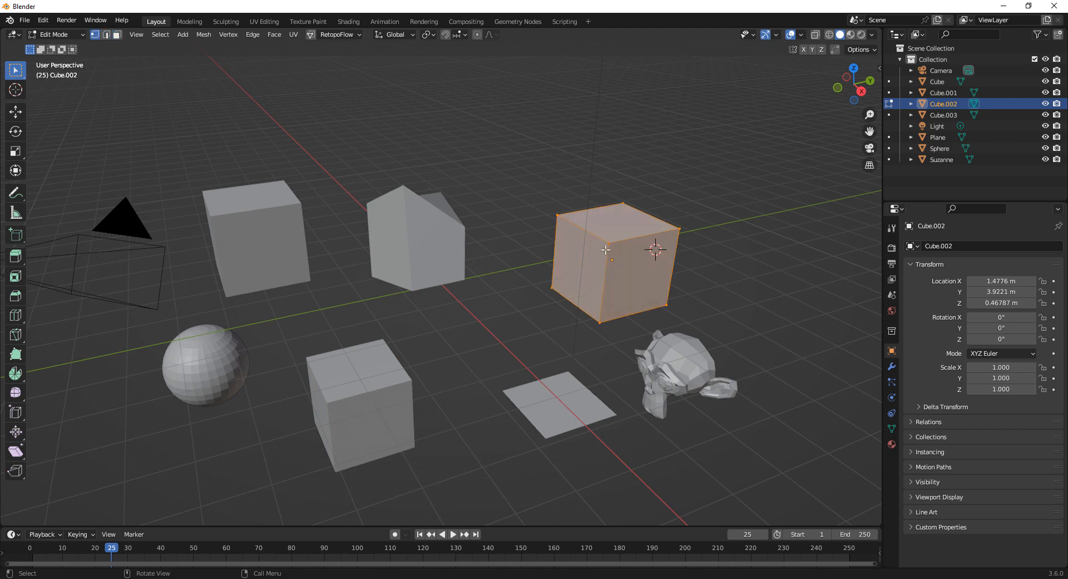
- Select individual corner vertices of the right cube in turn
left_click(609, 242)
left_click(678, 230)
key("alt+a")
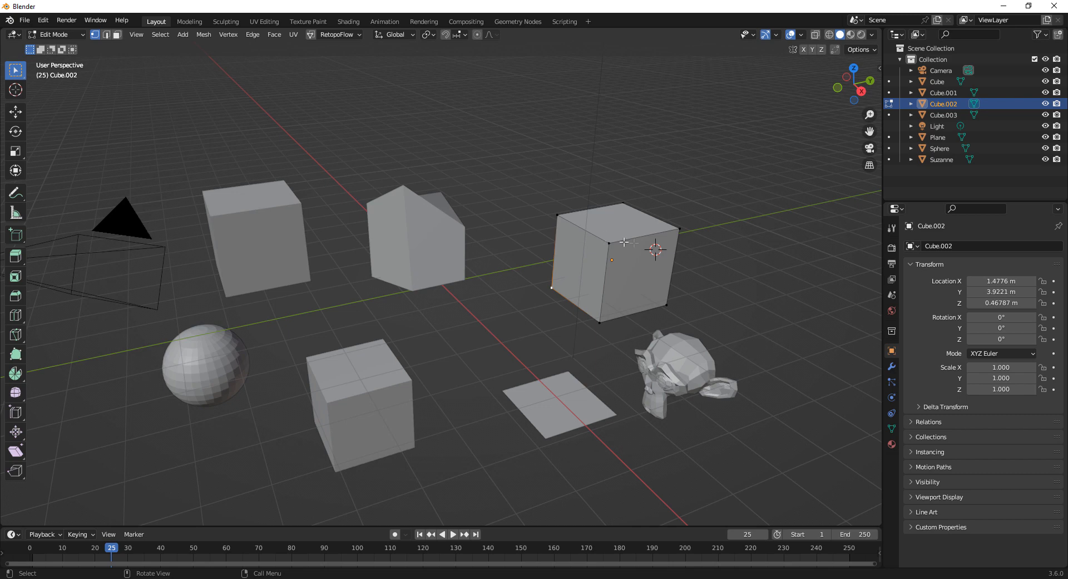
- Switch to edge selection and select different edges of the right cube, finishing with its far right vertical edge
key("2")
left_click(605, 242)
left_click(604, 267)
left_click(637, 239)
left_click(680, 293)
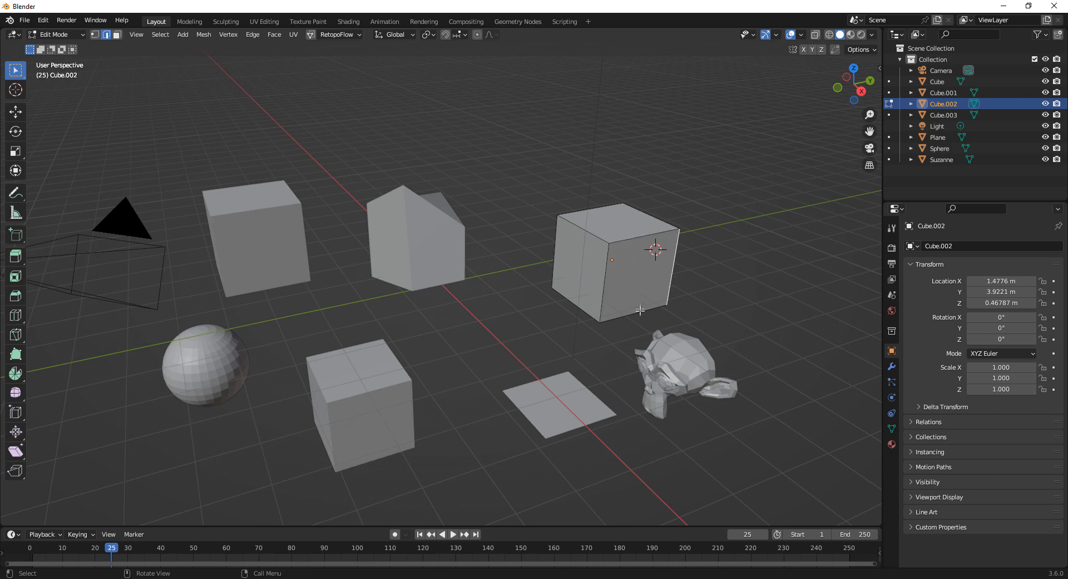
- Switch to face selection and select different faces of the right cube, finishing with its left side face
key("3")
left_click(642, 277)
left_click(574, 262)
left_click(625, 277)
left_click(549, 259)
left_click(605, 224)
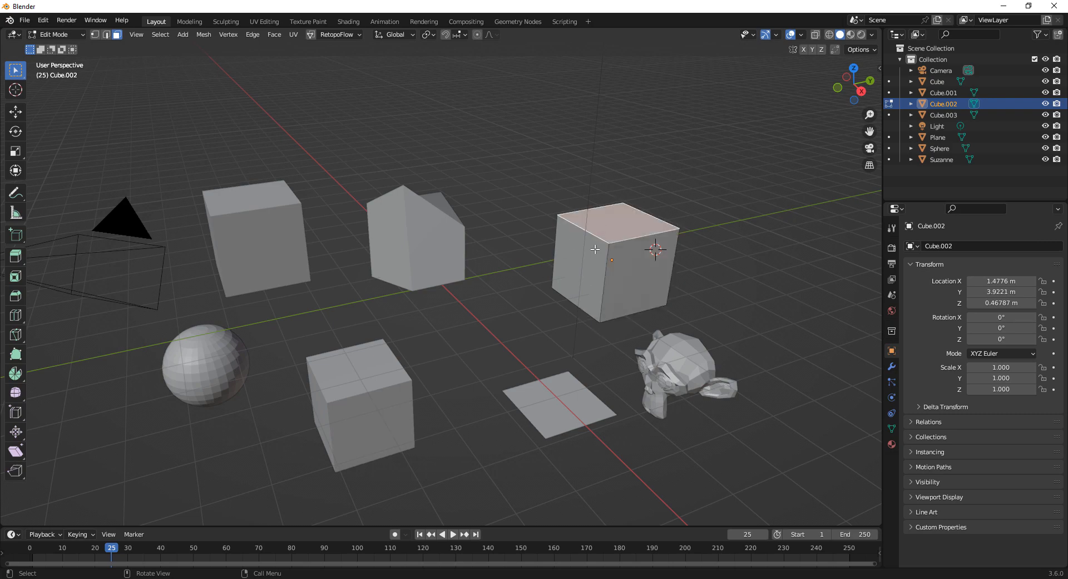
left_click(586, 264)
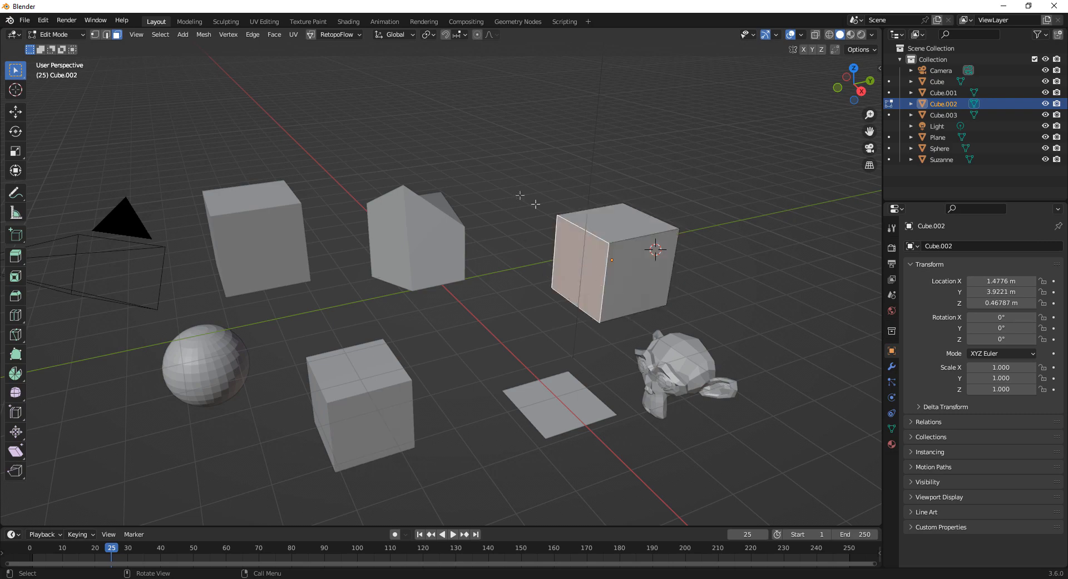
- Box-select the visible faces of the right cube with X-ray off
scroll(559, 321, "up", 2)
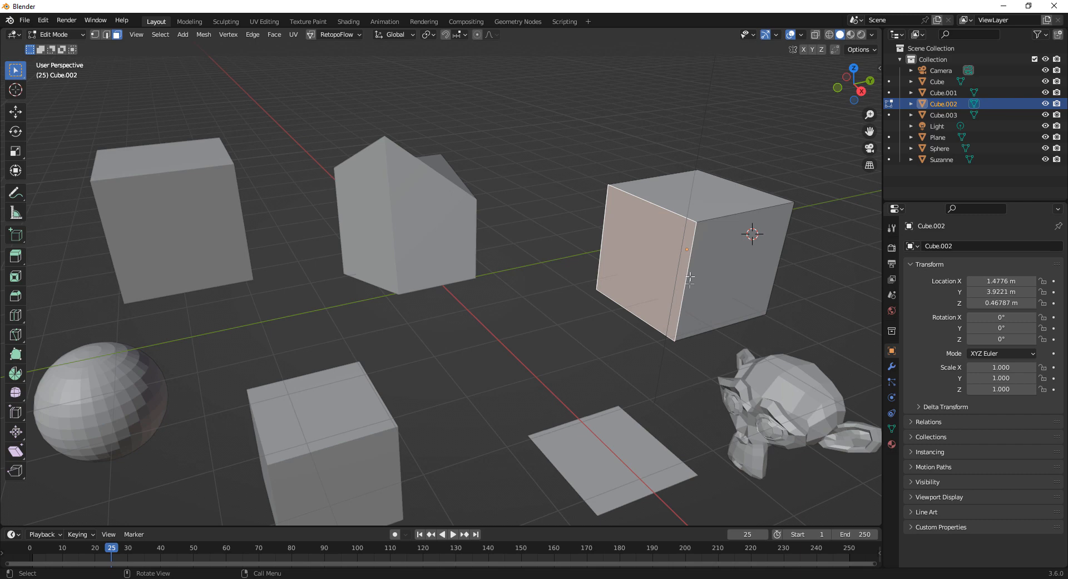
scroll(690, 282, "down", 2)
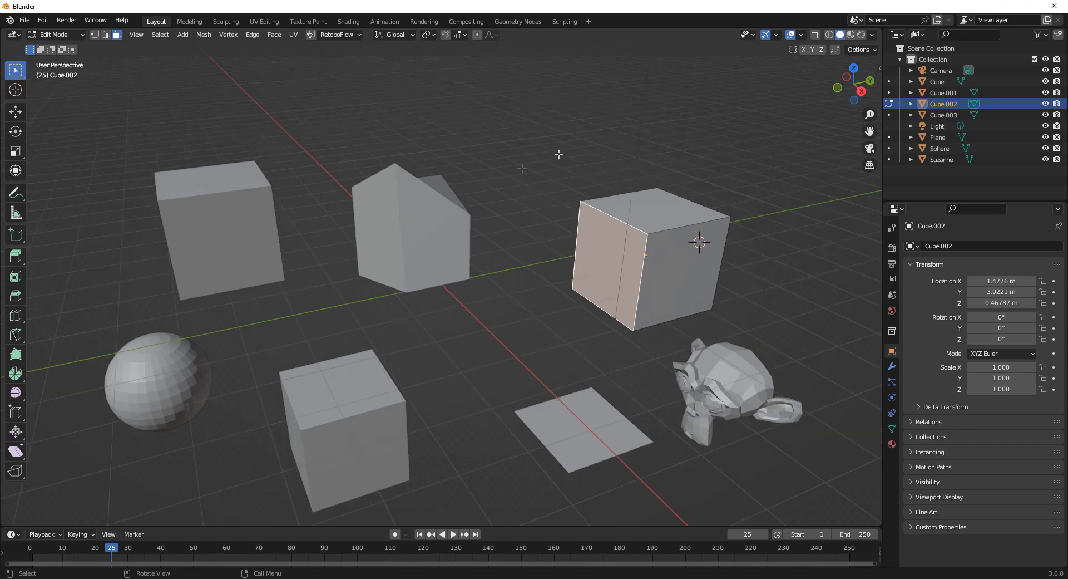
left_click_drag(553, 88, 767, 347)
left_click_drag(530, 119, 803, 421)
middle_click_drag(736, 309, 779, 305)
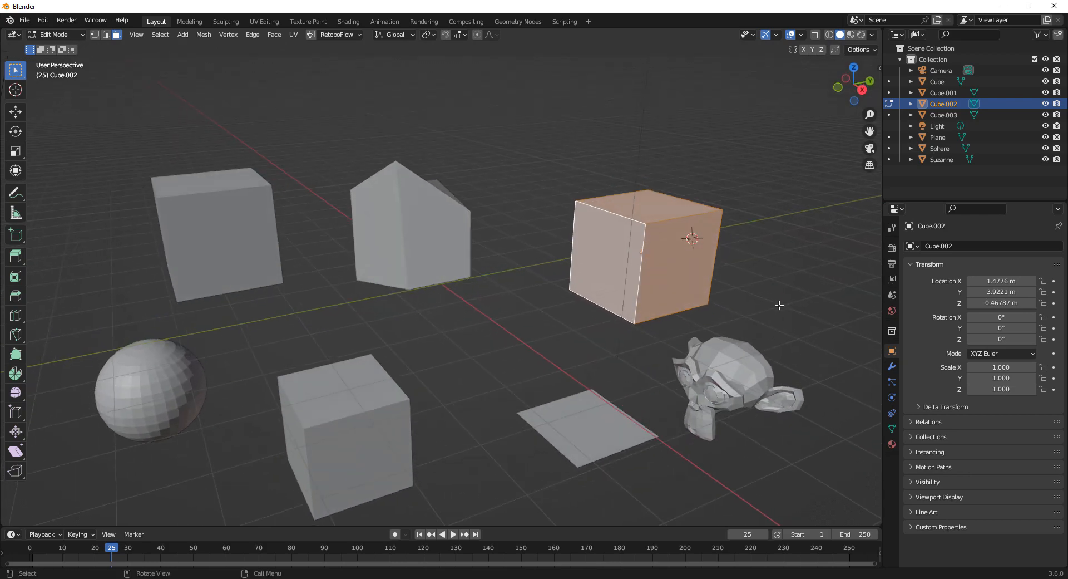
- Turn on X-ray, box-select the entire right cube, and turn X-ray off again
left_click(816, 34)
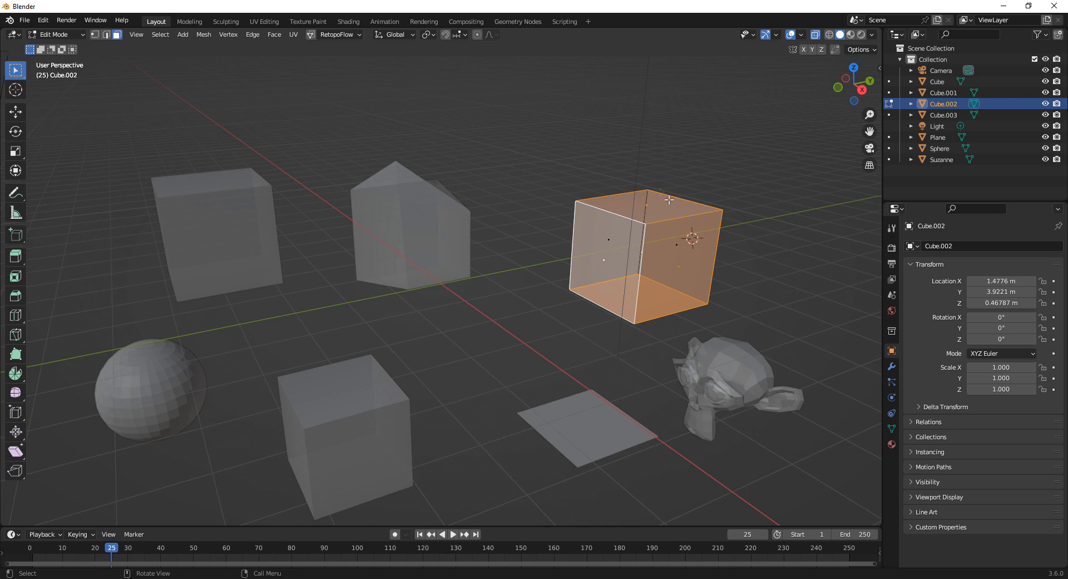
left_click_drag(522, 67, 790, 406)
left_click(816, 35)
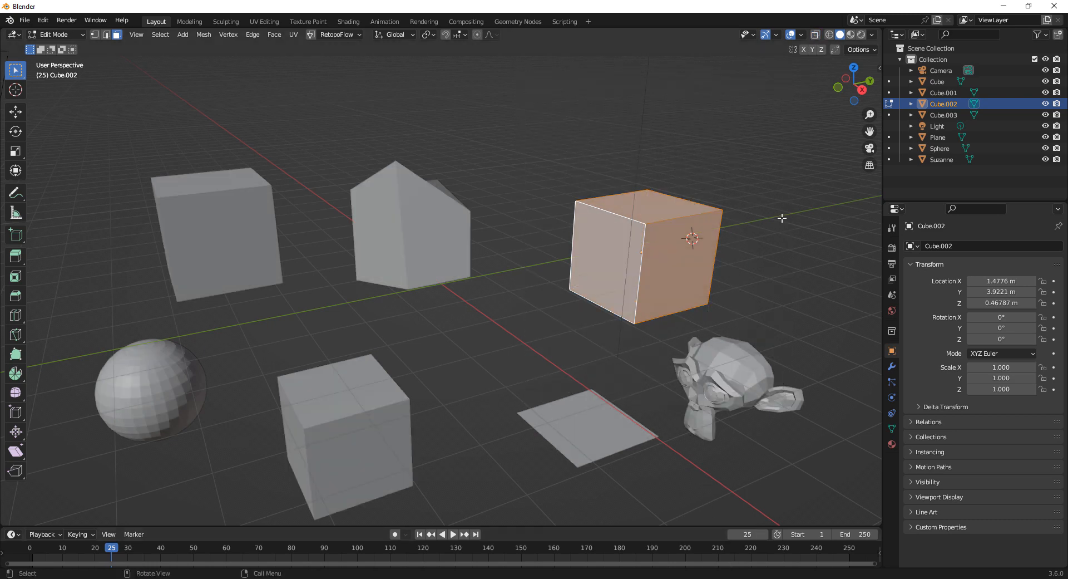
- Clear the selection and test box selections of various sizes over the right cube without X-ray
left_click(831, 246)
left_click_drag(499, 101, 838, 437)
left_click_drag(551, 123, 838, 426)
left_click_drag(792, 172, 611, 393)
mouse_move(778, 156)
left_mouse_down()
mouse_move(622, 387)
mouse_move(719, 312)
mouse_move(712, 247)
left_mouse_up()
left_click_drag(736, 177, 595, 315)
left_click_drag(526, 86, 790, 378)
- Enable X-ray and box-select every face of the right cube, including the hidden ones
left_click(815, 34)
left_click_drag(506, 101, 879, 474)
left_click_drag(547, 92, 840, 456)
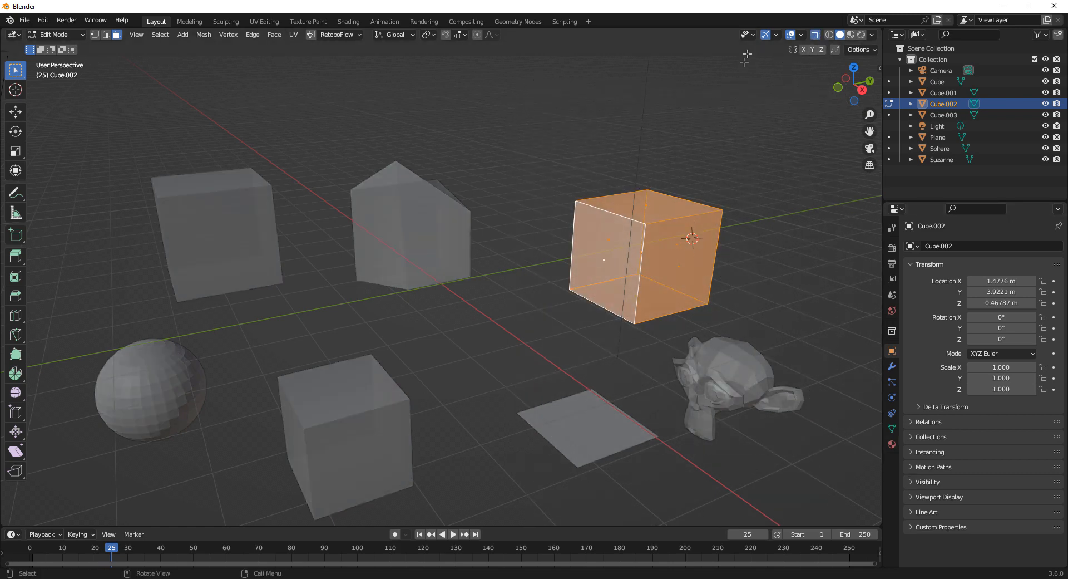
- Turn off X-ray, clear the face selection on the right cube and return to Object Mode
left_click(816, 34)
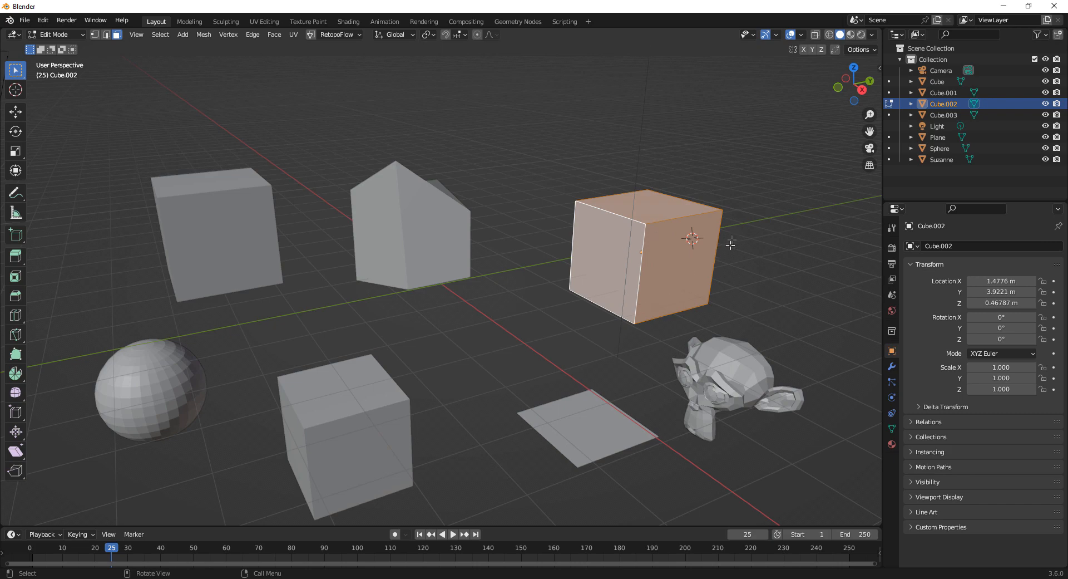
middle_click_drag(733, 240, 646, 294)
scroll(646, 295, "down", 3)
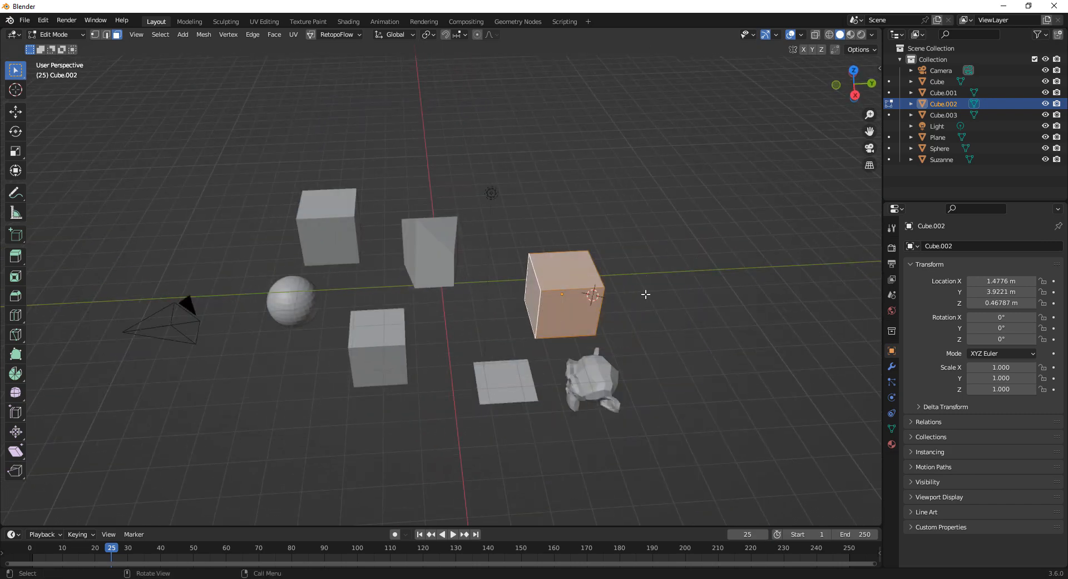
scroll(616, 343, "up", 2)
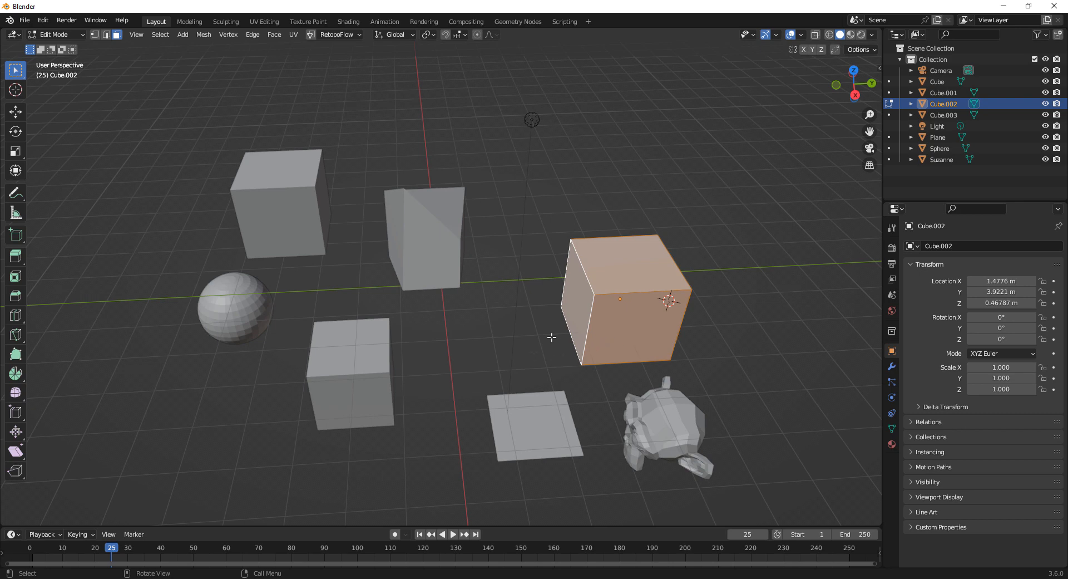
left_click(510, 370)
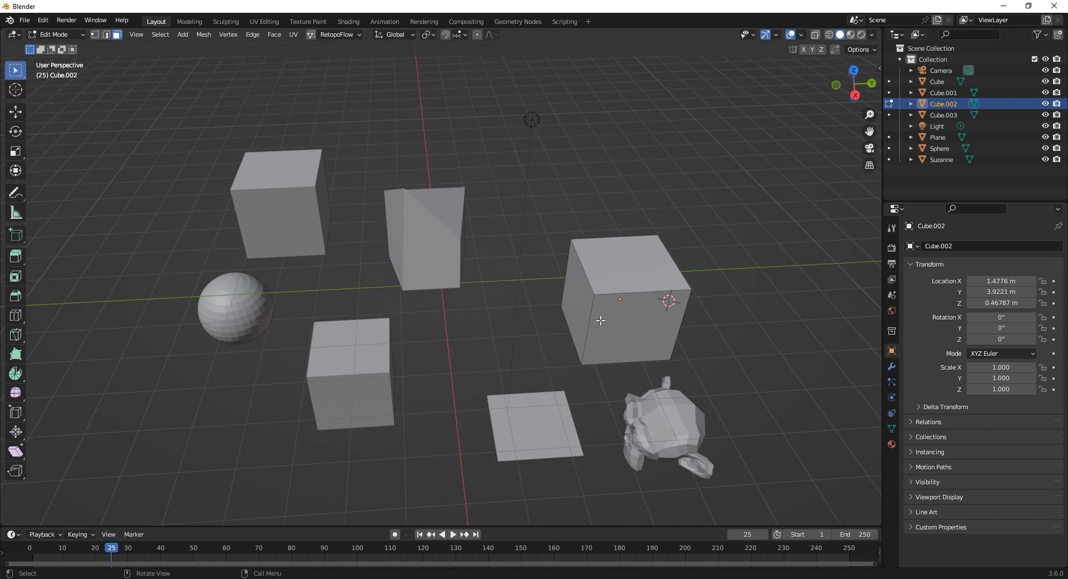
key("Tab")
scroll(458, 381, "down", 3)
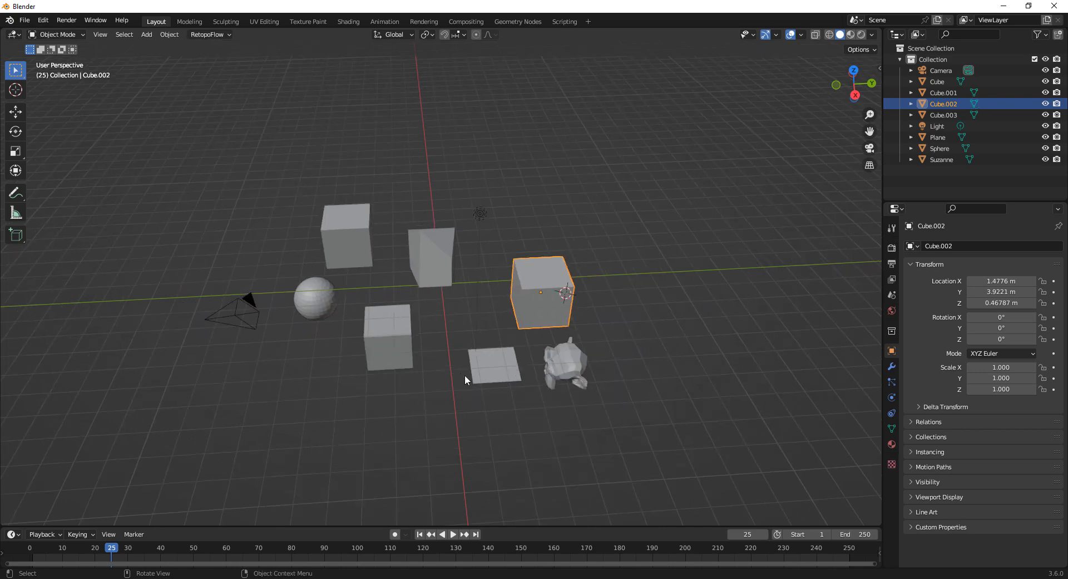
- View the Apply transform options for the right cube and select the reshaped cube in the middle
key("ctrl+a")
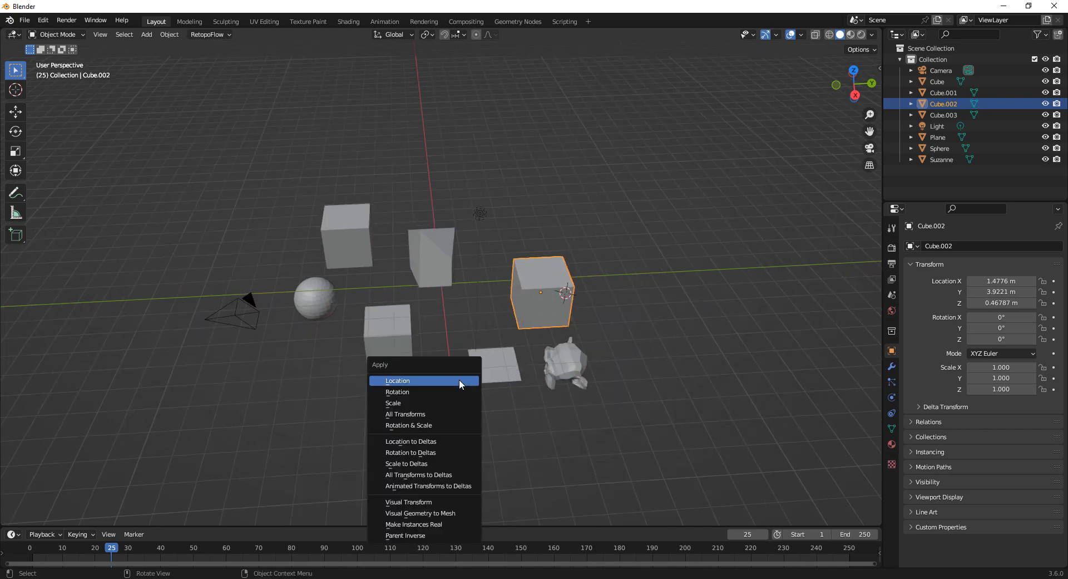
left_click(612, 389)
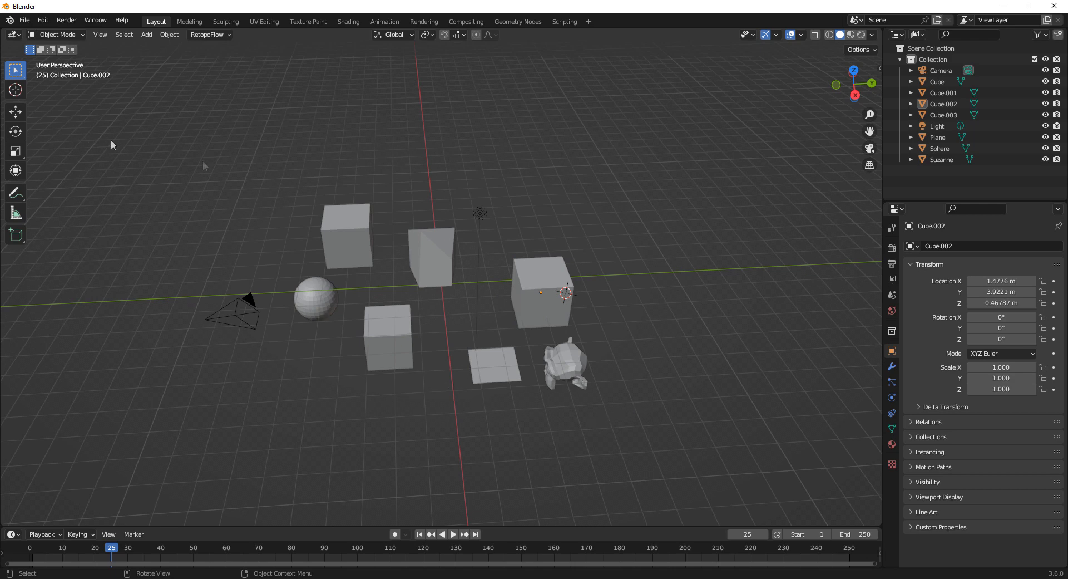
key("ctrl+a")
key("ctrl+a")
left_click(423, 289)
- Activate the Cursor tool, view the Add options and place the 3D cursor on the empty area above the plane
left_click(15, 89)
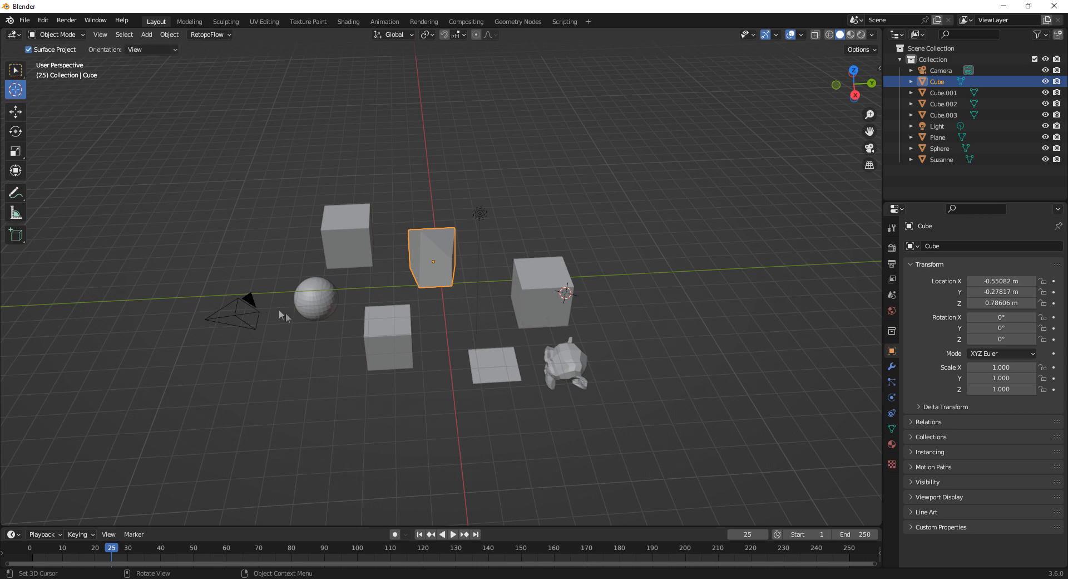
key("shift+a")
left_click(124, 34)
left_click(309, 133)
key("shift+a")
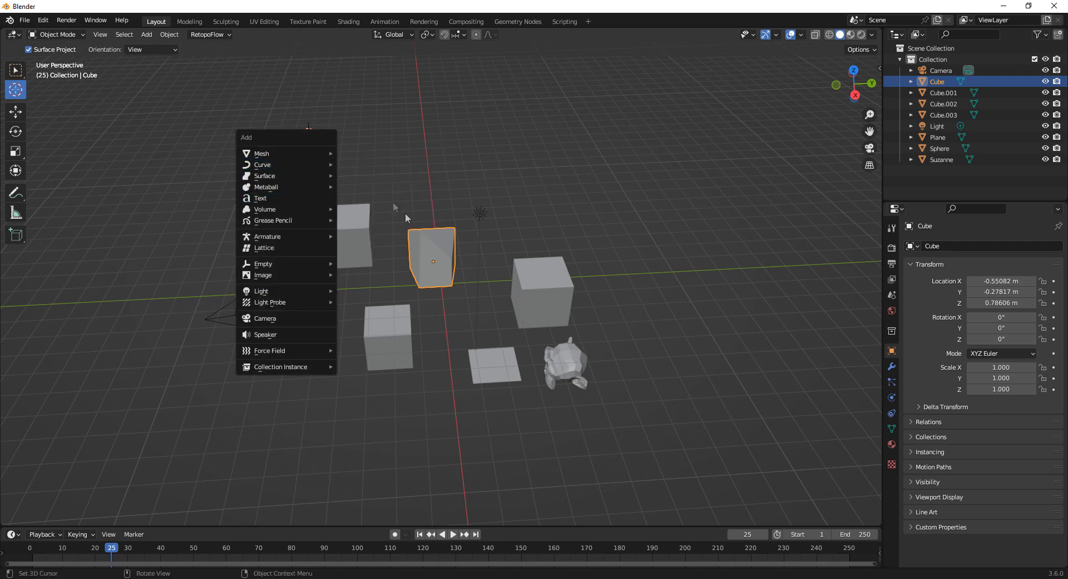
left_click(476, 314)
- View the Apply and Object commands and place the 3D cursor on the right cube's front face
key("ctrl+a")
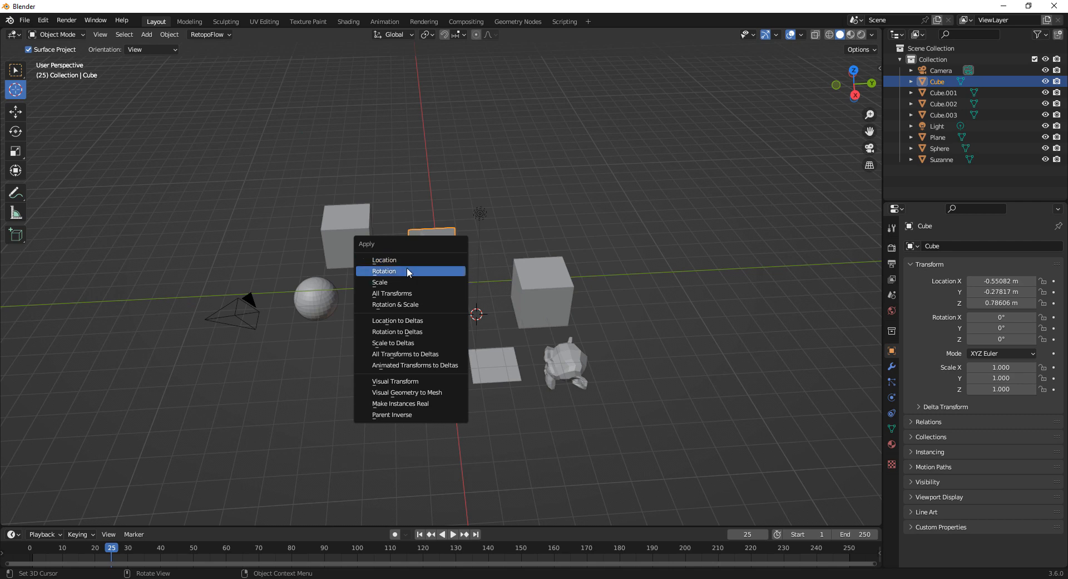
left_click(162, 35)
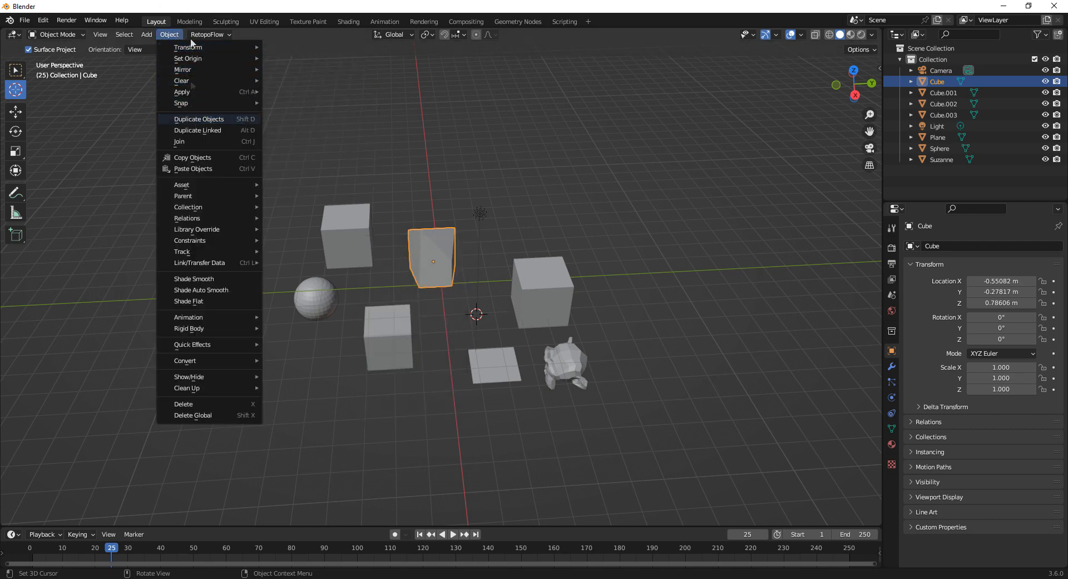
left_click(339, 218)
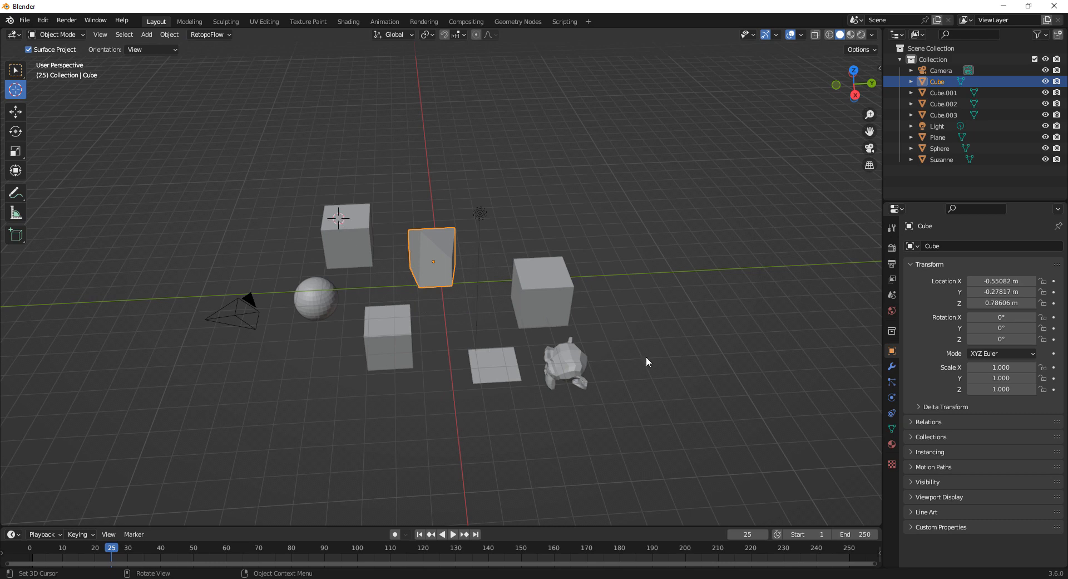
scroll(579, 340, "up", 4)
left_click(584, 309)
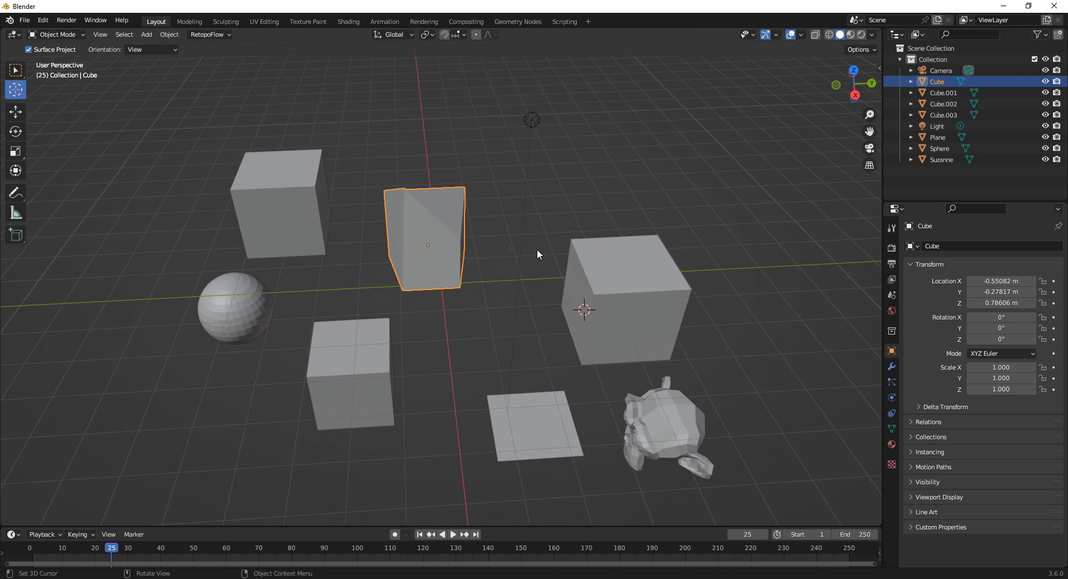
scroll(536, 248, "down", 3)
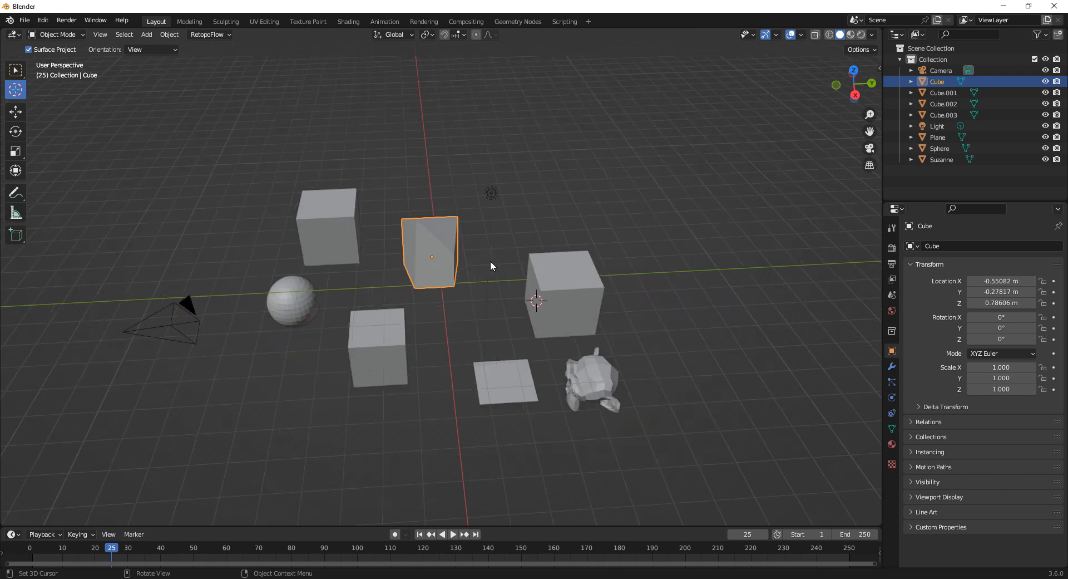
- Activate the Move tool, reselect the reshaped middle cube and move it freely to a slightly higher position
left_click(15, 112)
scroll(76, 196, "up", 2)
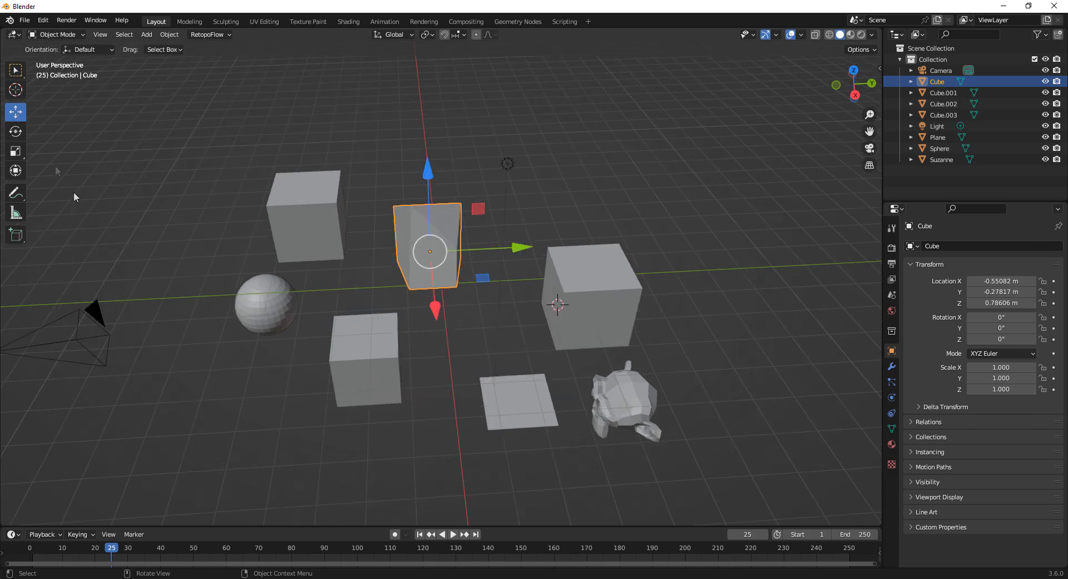
left_click(646, 237)
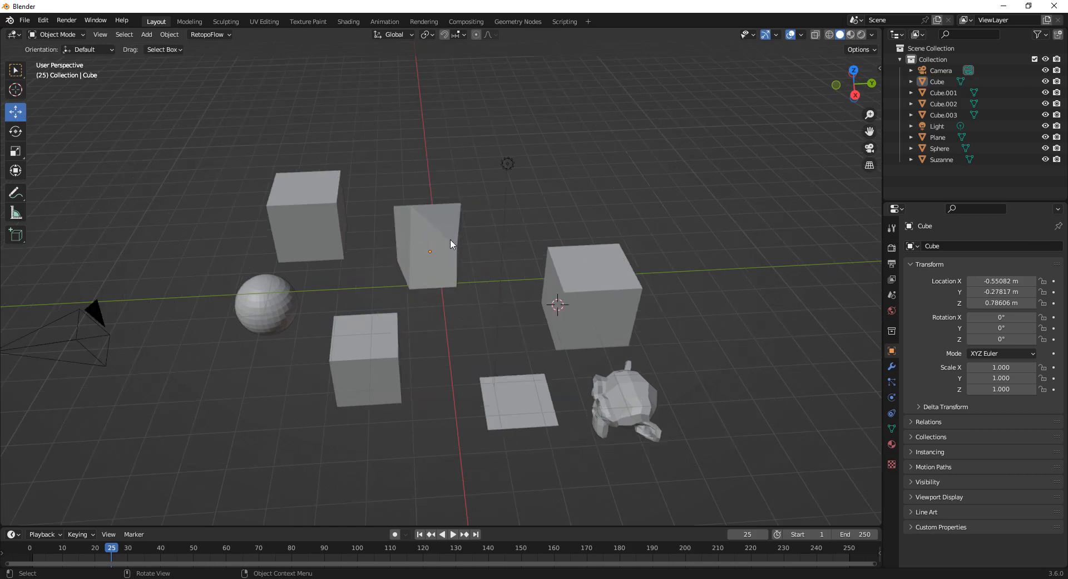
left_click(436, 264)
scroll(752, 423, "up", 3)
middle_click_drag(505, 345, 539, 323)
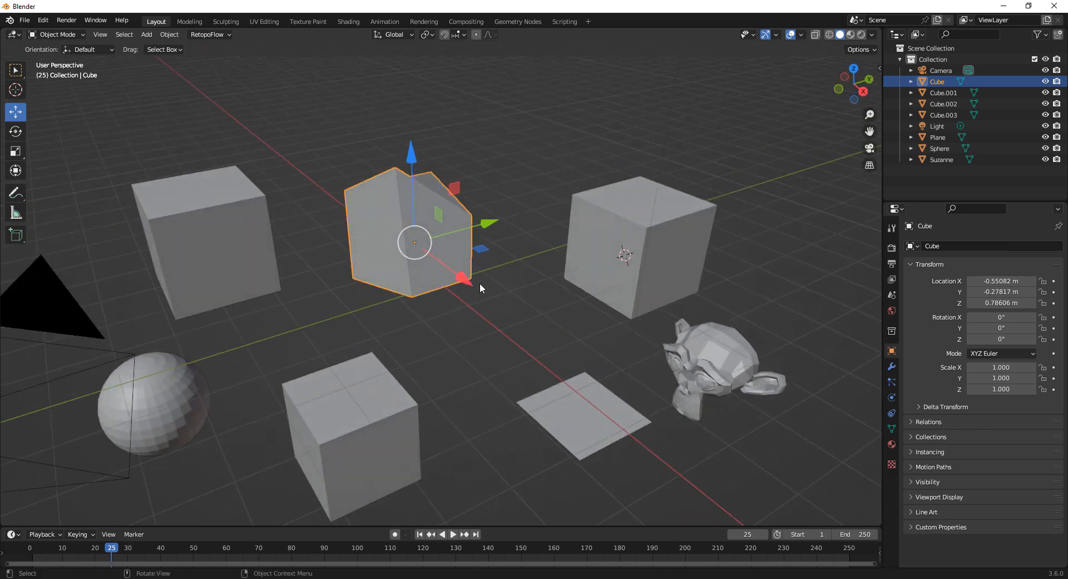
key("g")
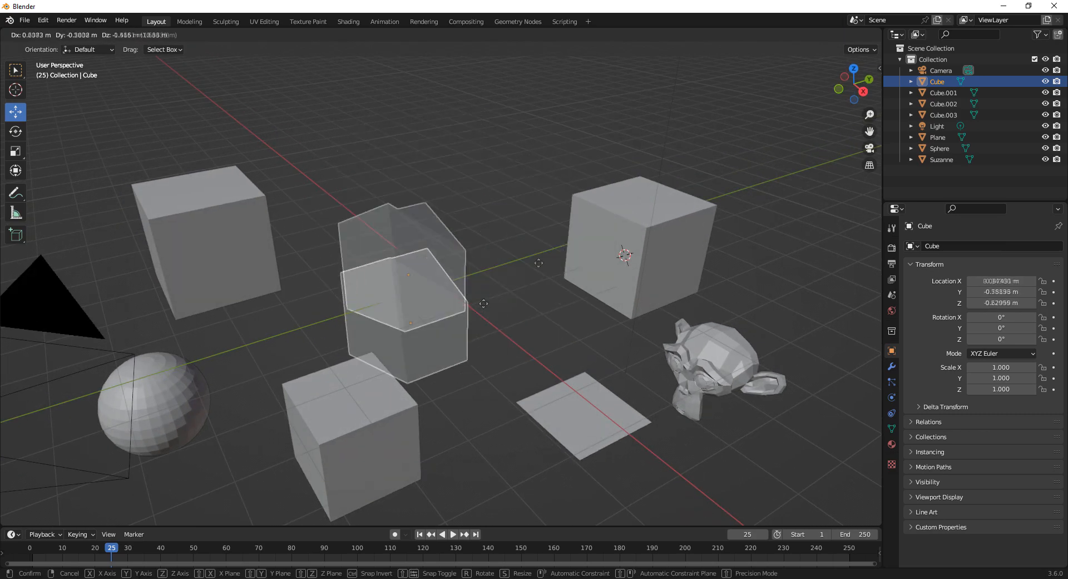
left_click(445, 217)
- Select the right cube and move it freely to about X 1.64, Y 4.43, Z 0.69 m
left_click(664, 259)
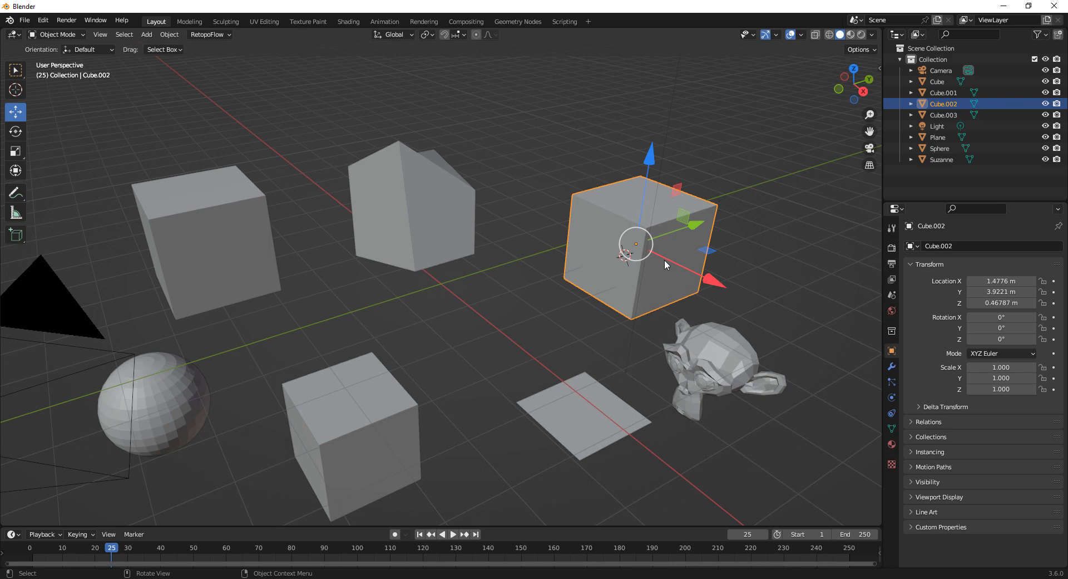
key("g")
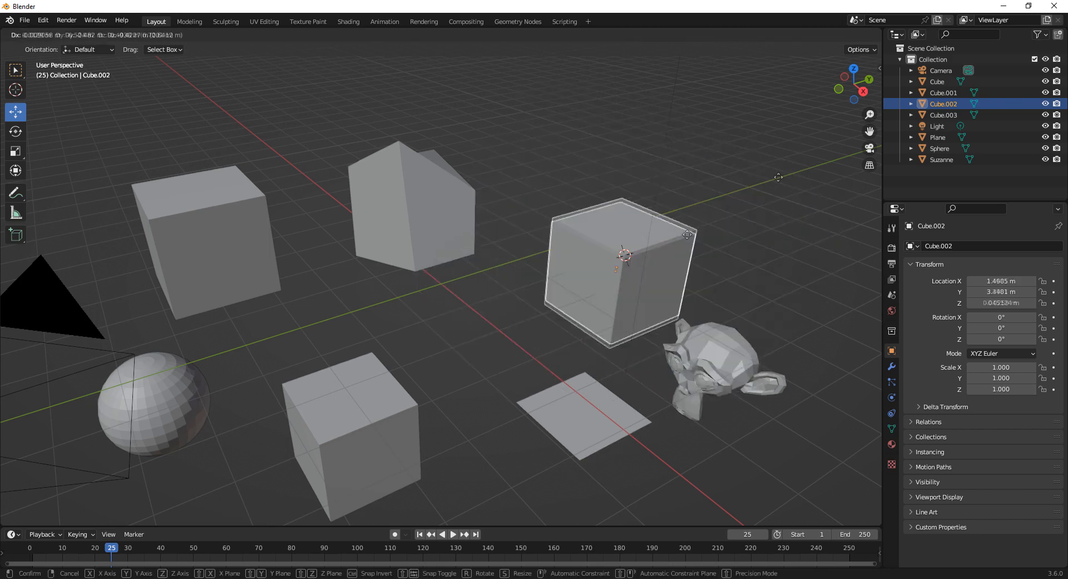
key("Escape")
- Select the front cube and move it freely several times to about X -0.11, Y -1.25, Z -1.24 m
left_click(413, 469)
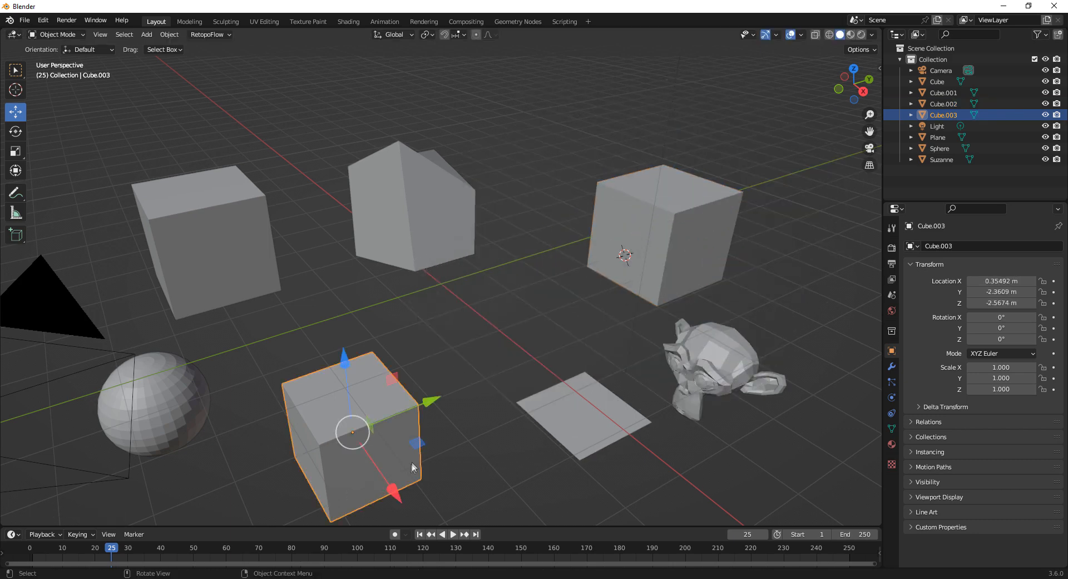
key("g")
left_click(428, 361)
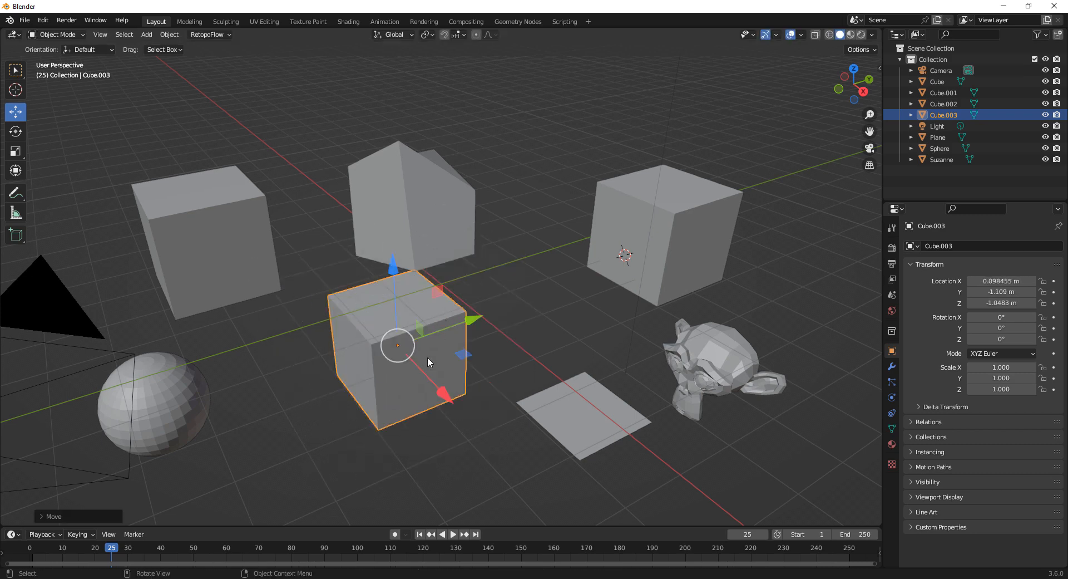
key("g")
key("Escape")
key("g")
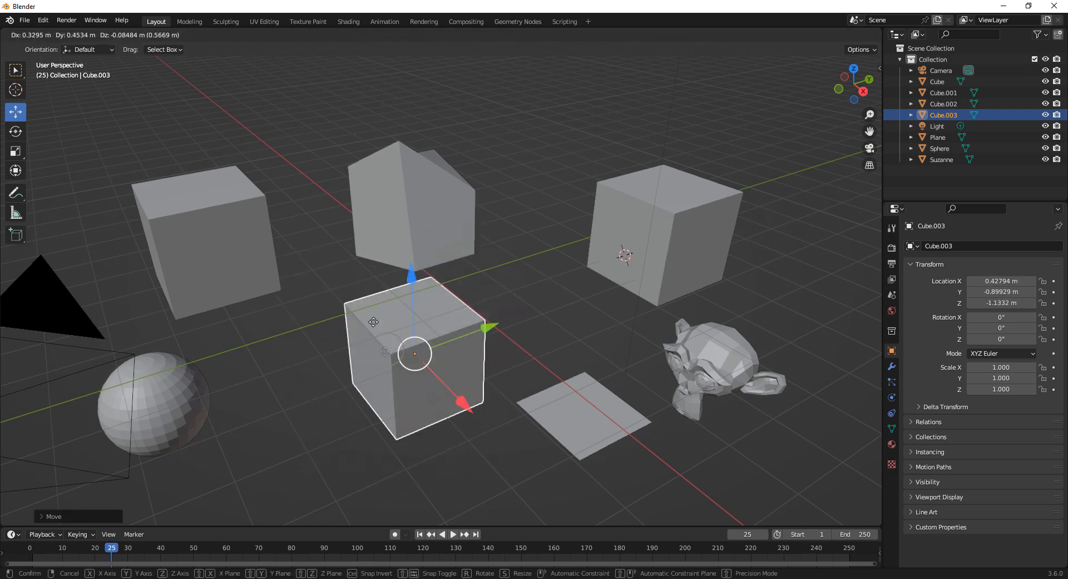
left_click(483, 298)
left_click_drag(383, 250, 387, 275)
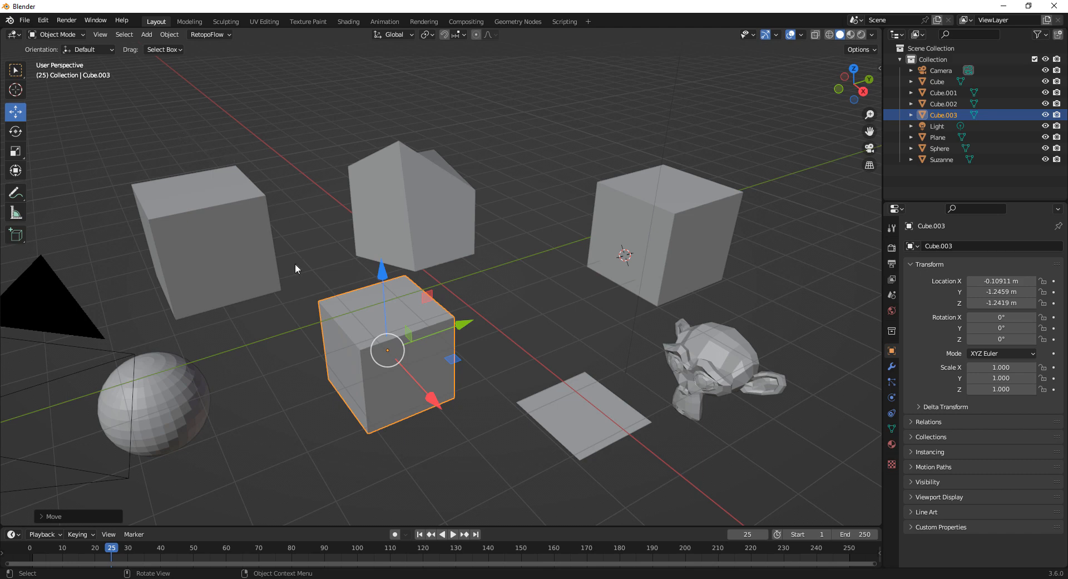
- Assign W as the shortcut for the Move tool
right_click(9, 114)
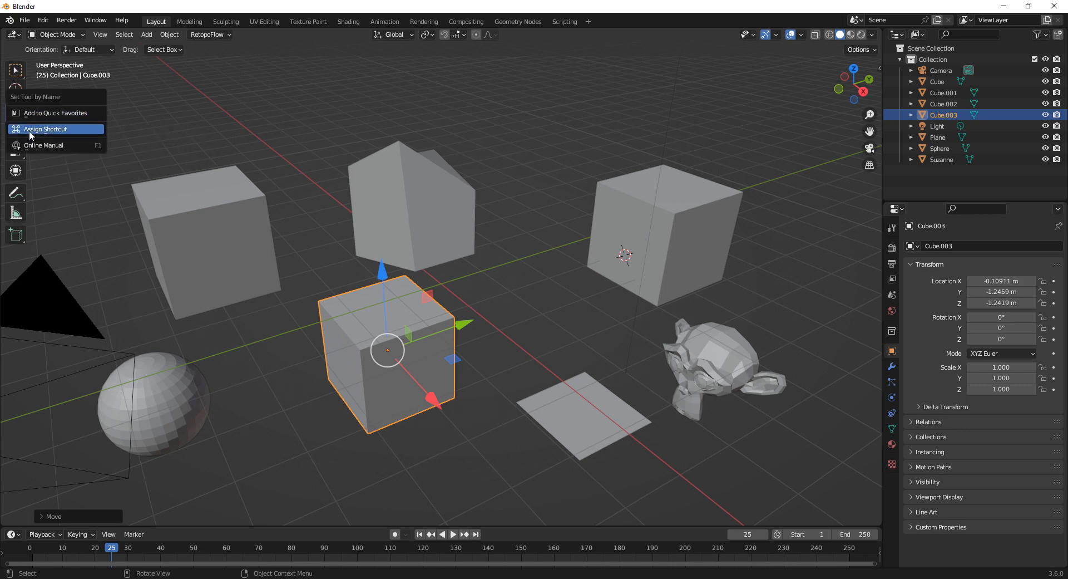
left_click(29, 129)
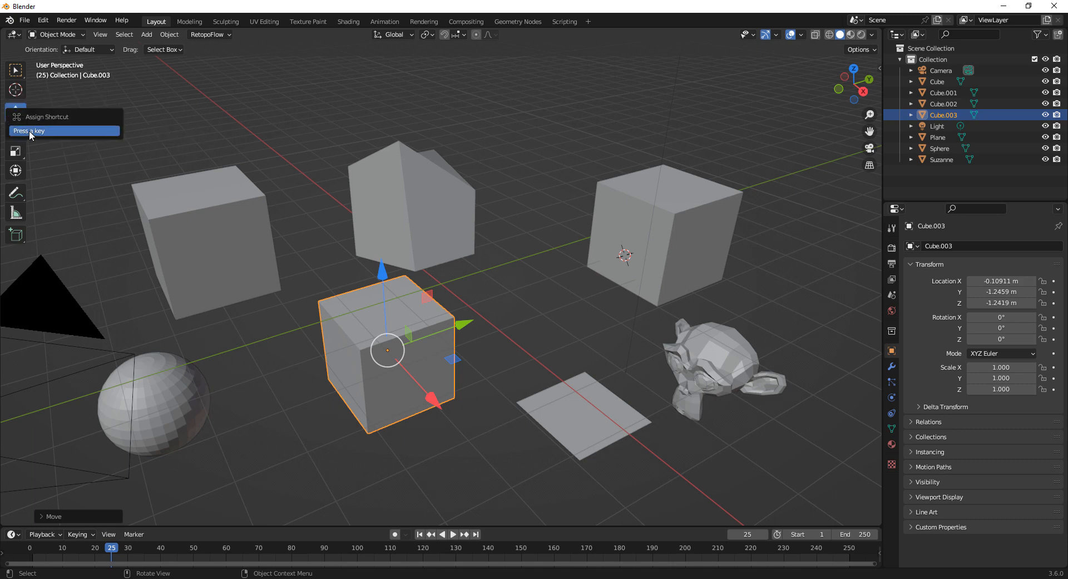
key("w")
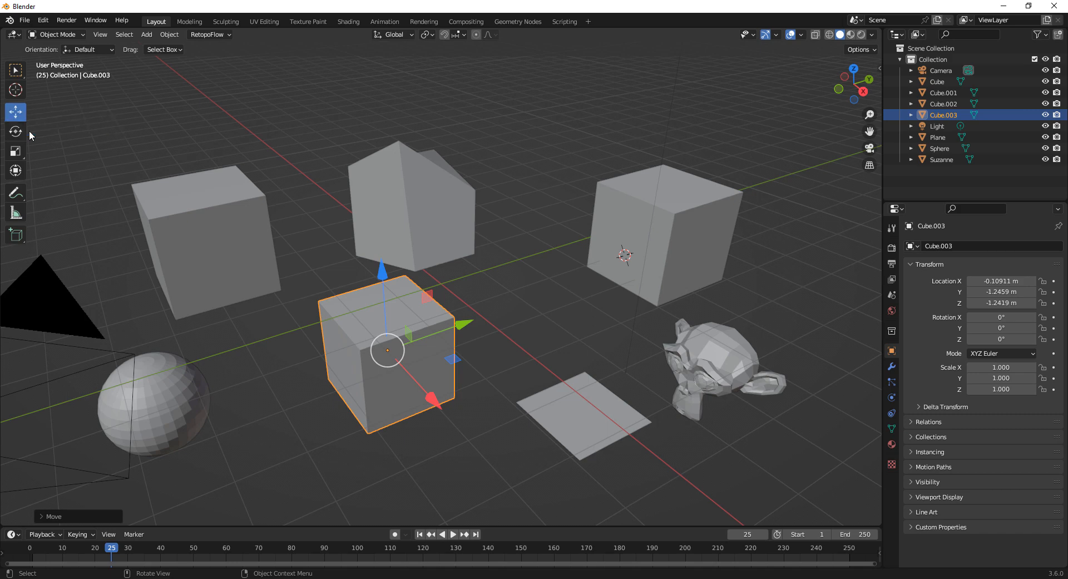
- Activate the Move tool on the right cube and shift it toward the middle of the scene
left_click(656, 239)
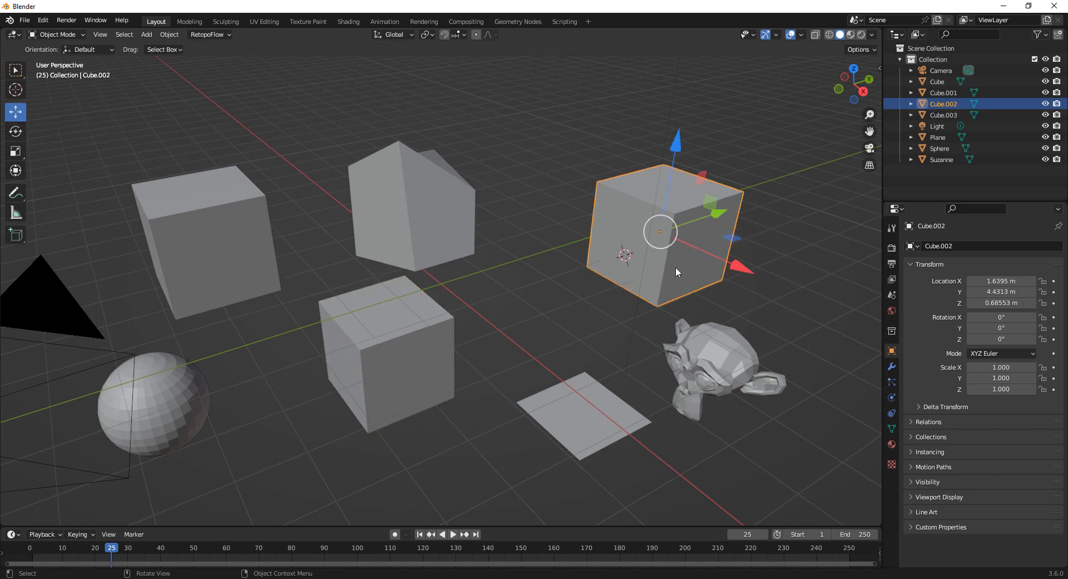
left_click(695, 417)
key("w")
key("g")
left_click_drag(716, 215, 675, 227)
left_click_drag(618, 247, 590, 256)
- Move the front cube up against the reshaped cube, and move the left cube to about X -1.23, Y -3.22 m
left_click(396, 349)
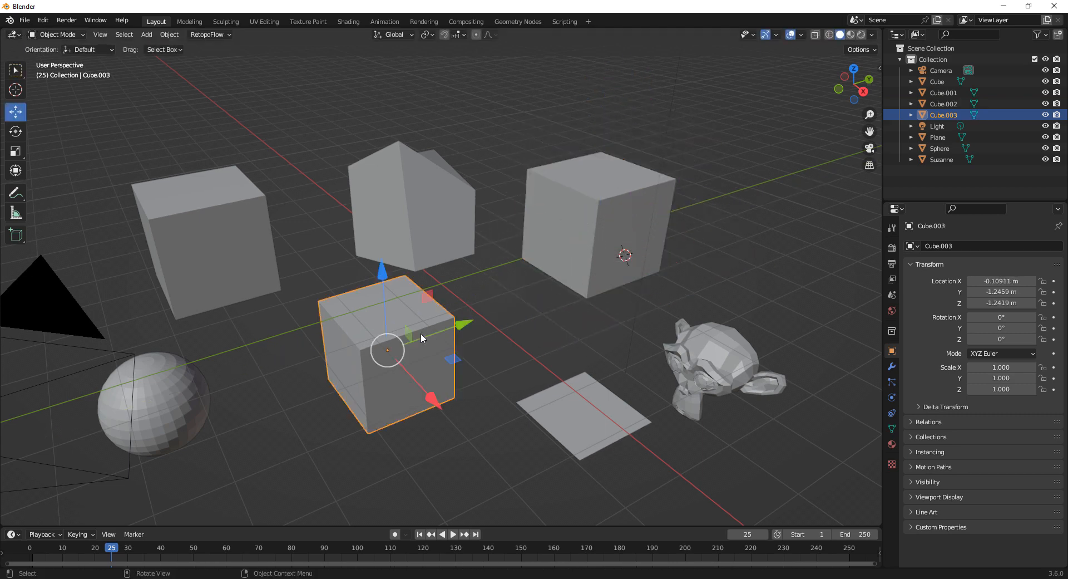
left_click_drag(397, 349, 414, 286)
left_click(275, 253)
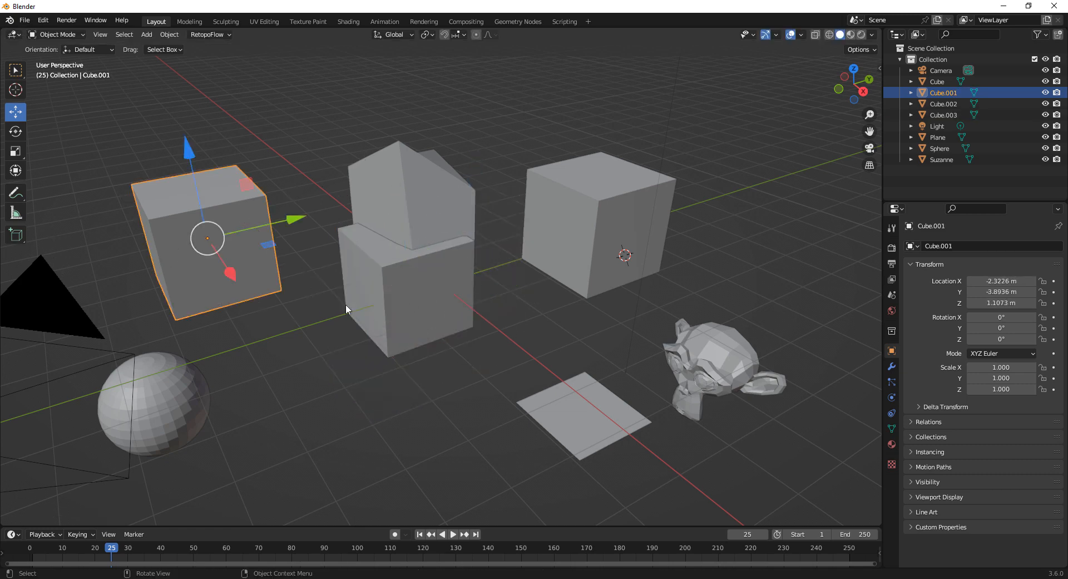
left_click_drag(229, 274, 253, 291)
left_click_drag(299, 238, 310, 254)
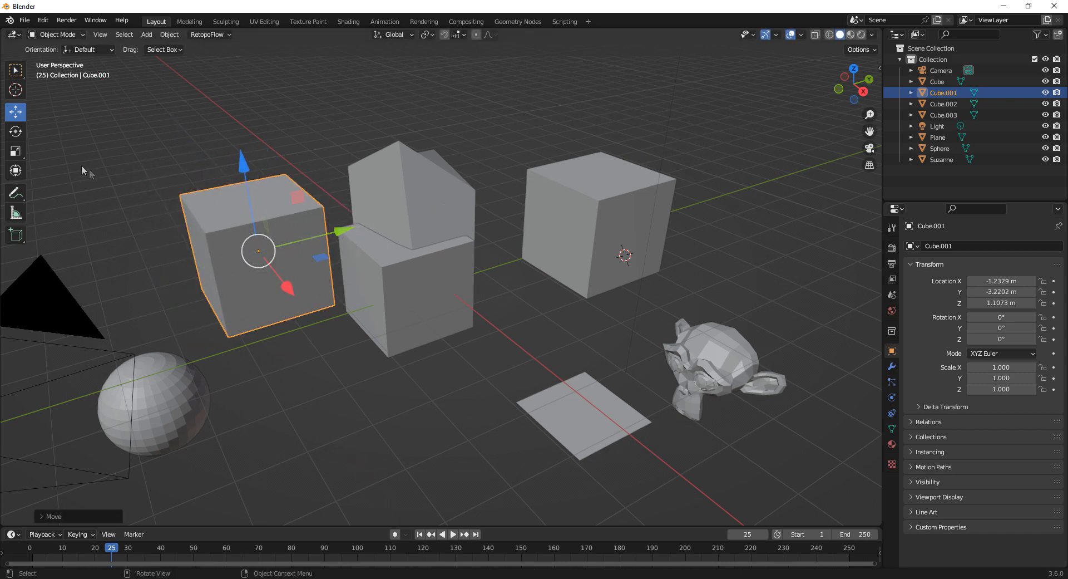
- Activate the Rotate tool on the front cube and assign R as the tool's shortcut
left_click(393, 300)
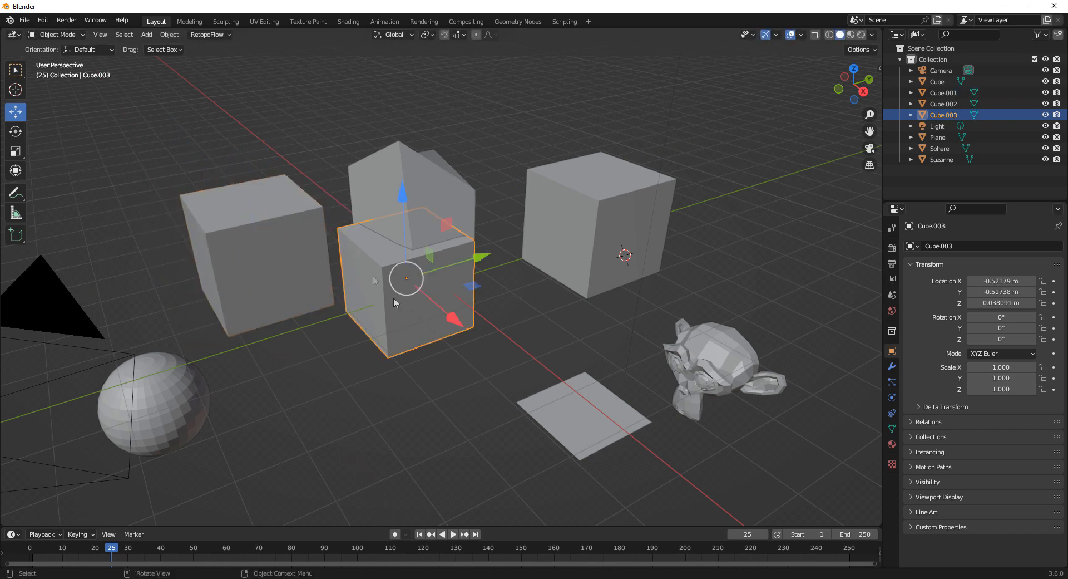
left_click(14, 132)
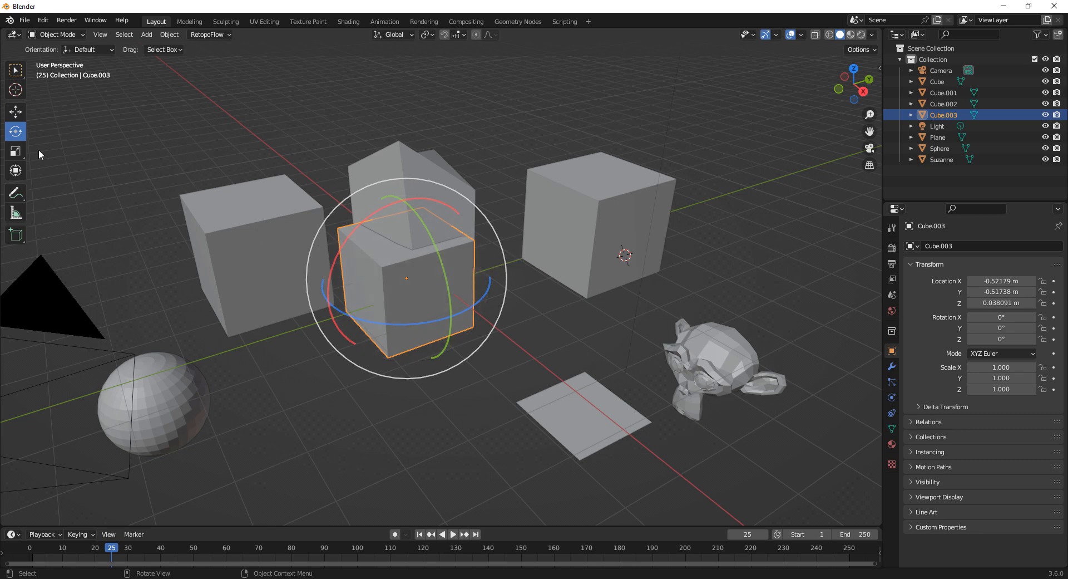
right_click(15, 132)
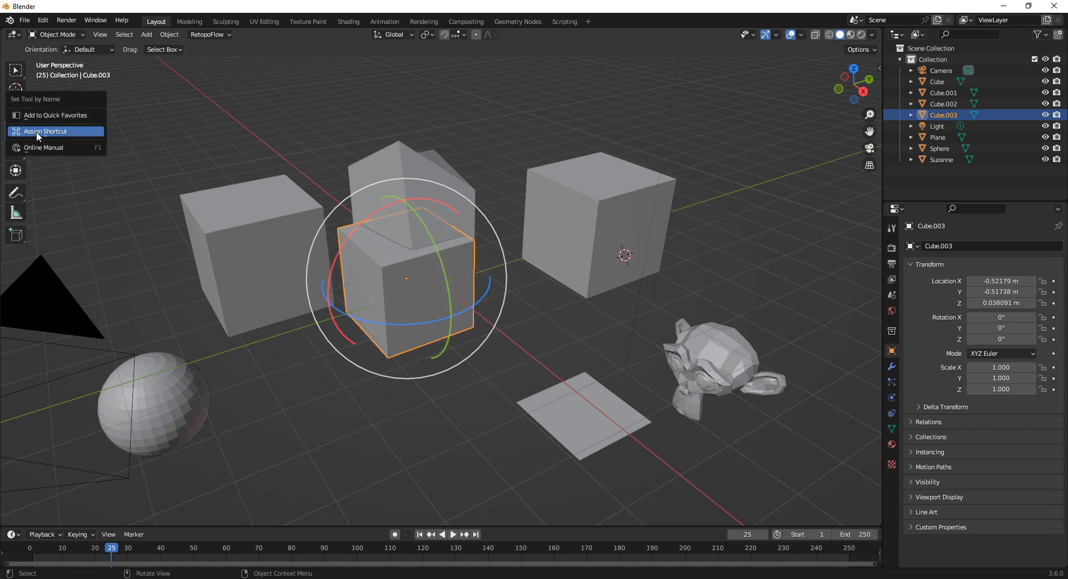
left_click(35, 132)
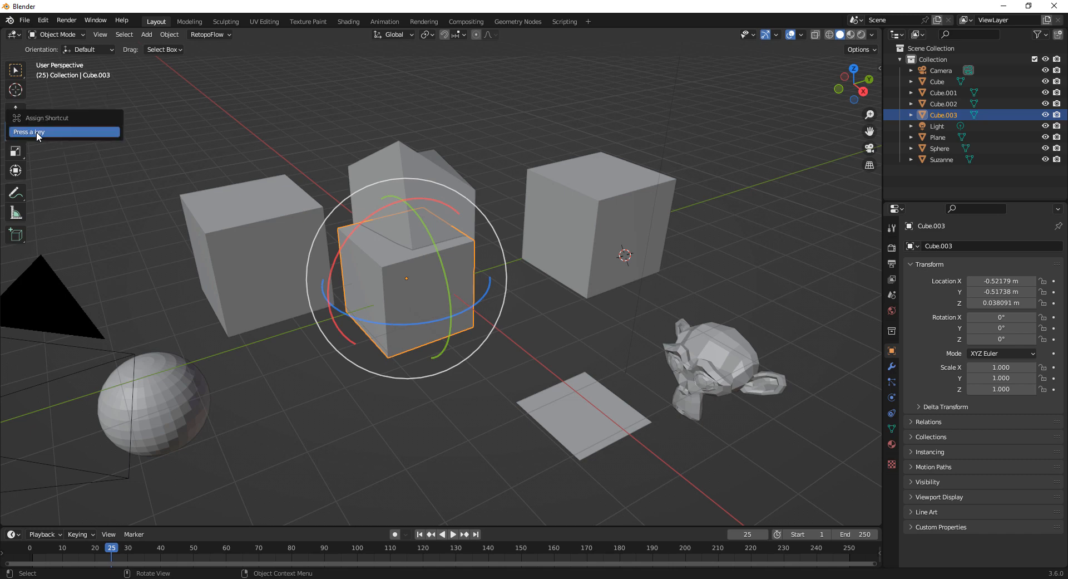
key("r")
- Activate the Rotate tool on the left cube and rotate it to about X -6.9°, Y 19.7°, Z 0.9°
left_click(422, 356)
left_click(259, 256)
left_click(310, 357)
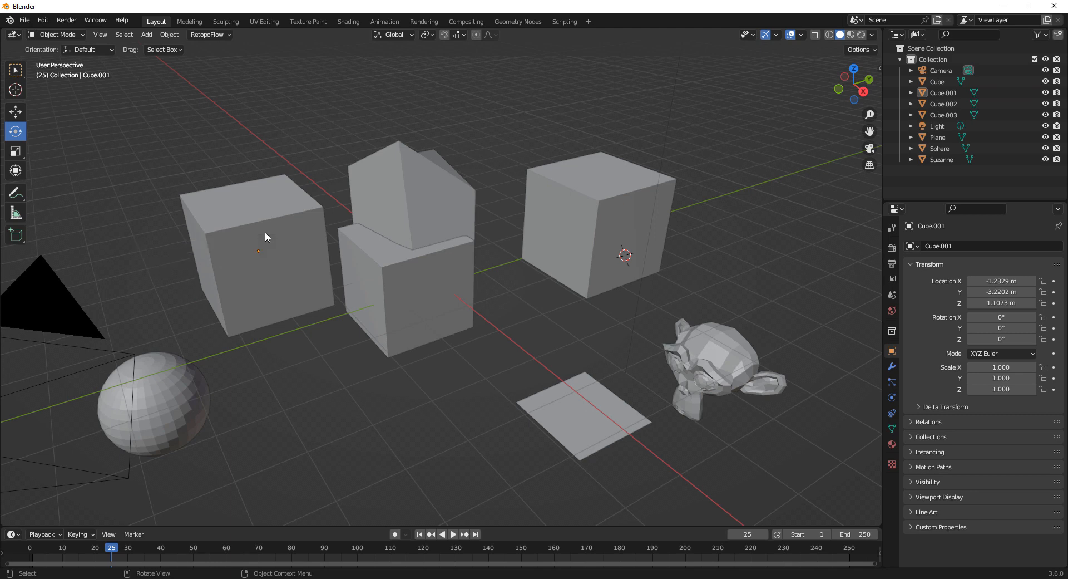
left_click(270, 231)
key("w")
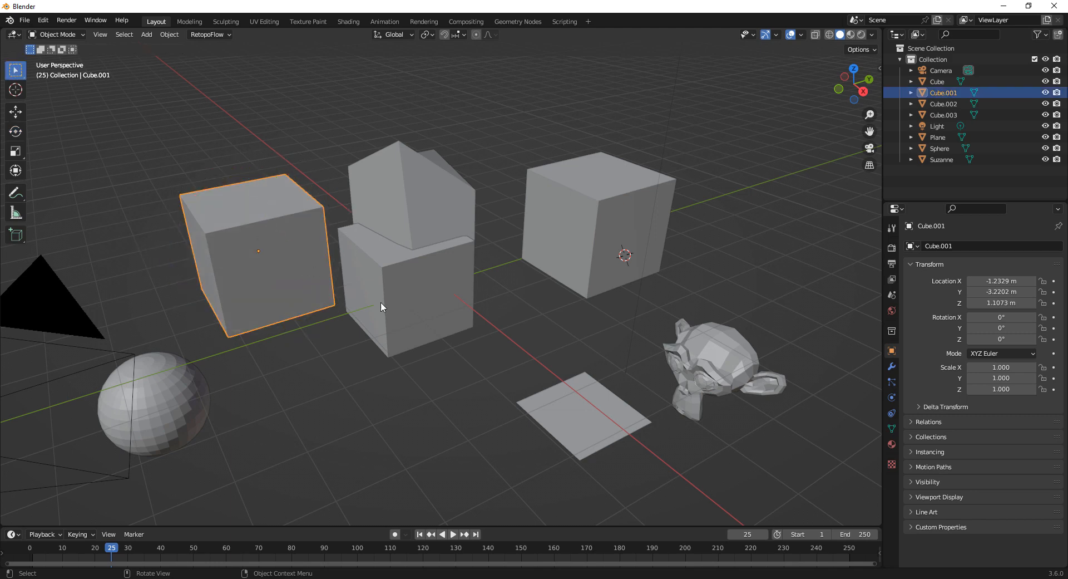
key("r")
left_click_drag(199, 214, 215, 188)
left_click_drag(292, 251, 301, 281)
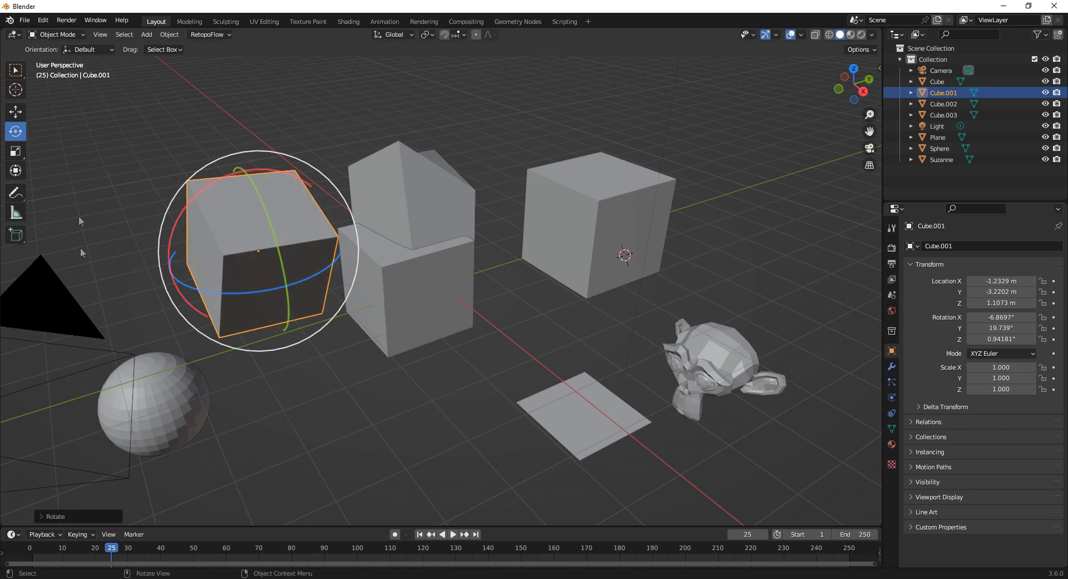
- Activate the Scale tool and assign S as its shortcut
left_click(15, 151)
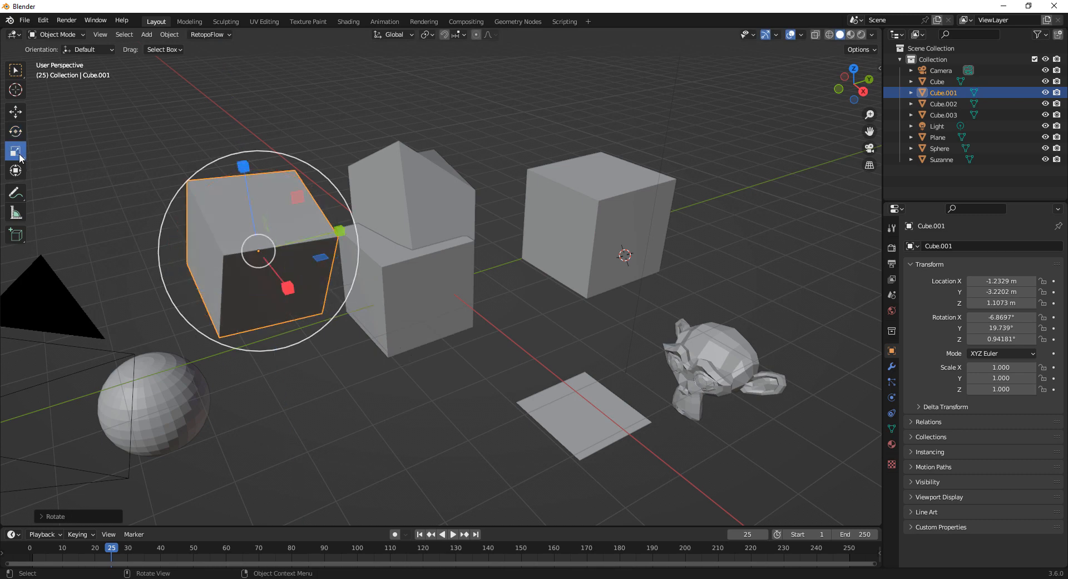
right_click(20, 156)
left_click(35, 155)
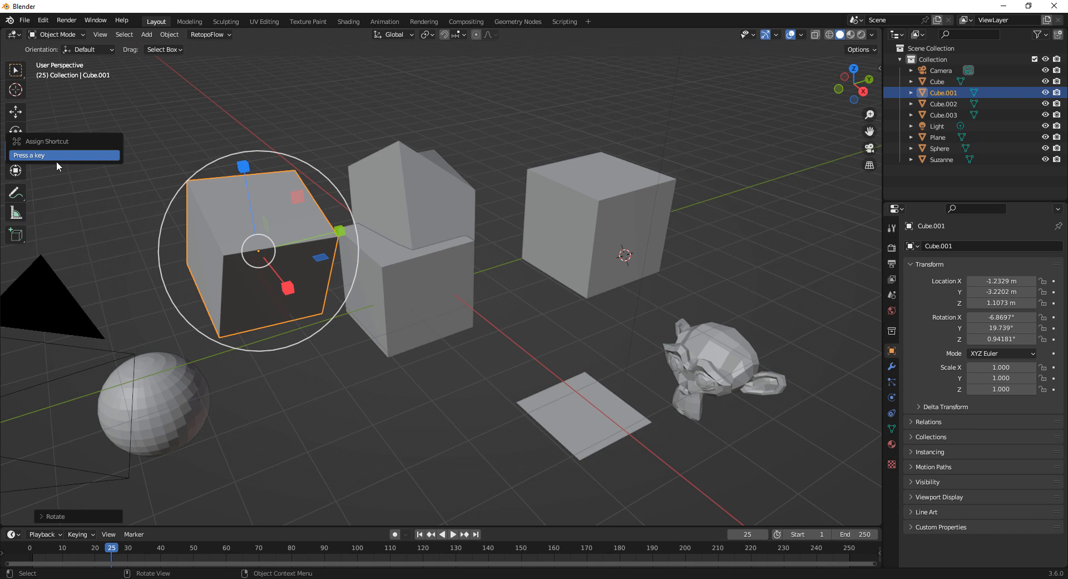
key("Escape")
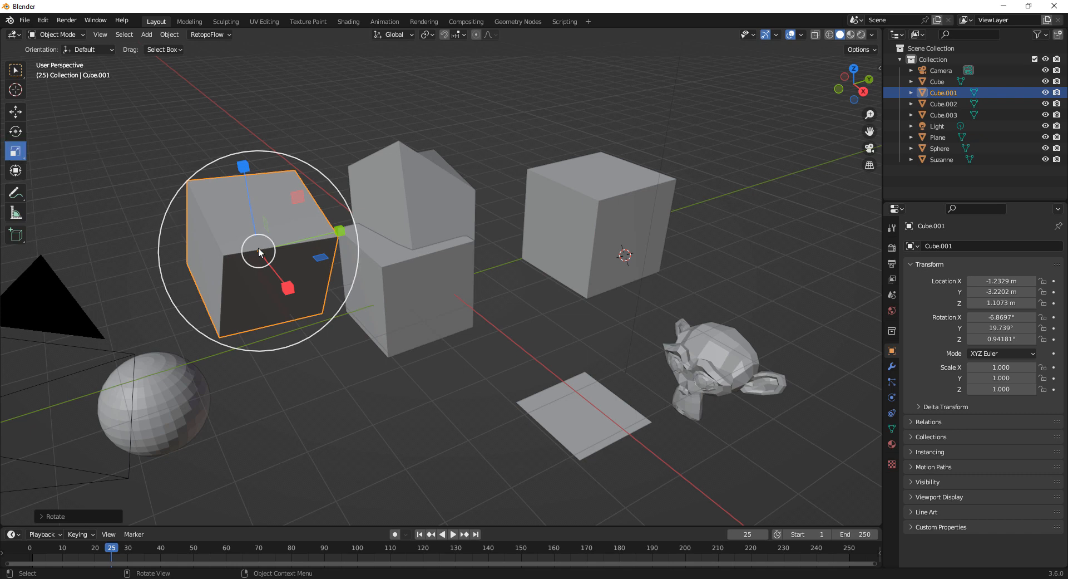
- Activate the Scale tool on the front cube and enlarge it to a scale of about X 1.41, Y 1.64, Z 1.77
left_click(327, 371)
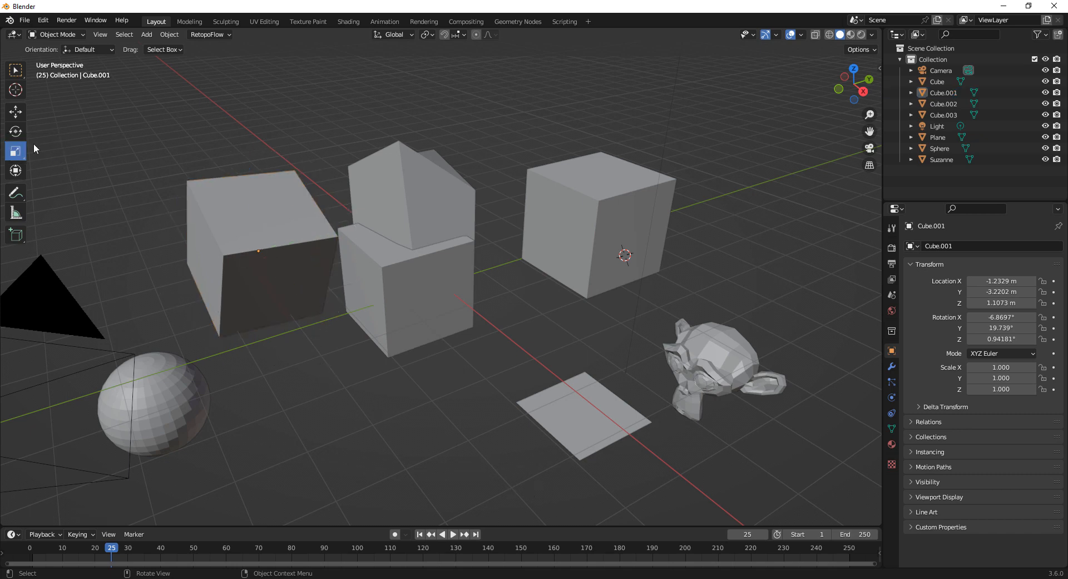
left_click(459, 289)
key("w")
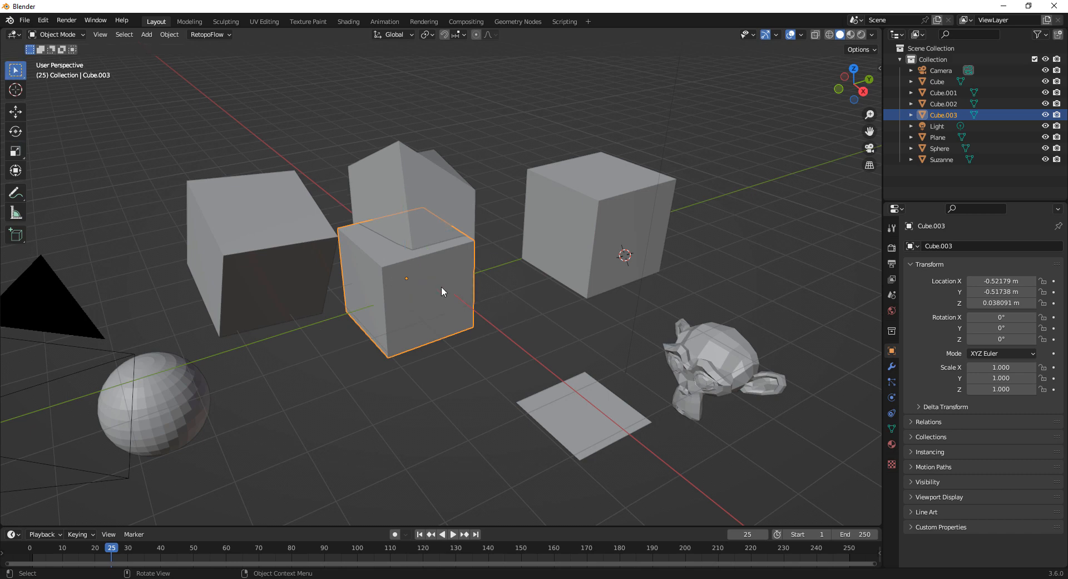
key("s")
mouse_move(445, 267)
left_mouse_down()
mouse_move(431, 272)
mouse_move(446, 268)
left_mouse_up()
mouse_move(401, 318)
left_mouse_down()
mouse_move(383, 340)
mouse_move(396, 304)
mouse_move(386, 331)
left_mouse_up()
mouse_move(490, 260)
left_mouse_down()
mouse_move(495, 251)
mouse_move(485, 254)
left_mouse_up()
left_click_drag(405, 199, 410, 174)
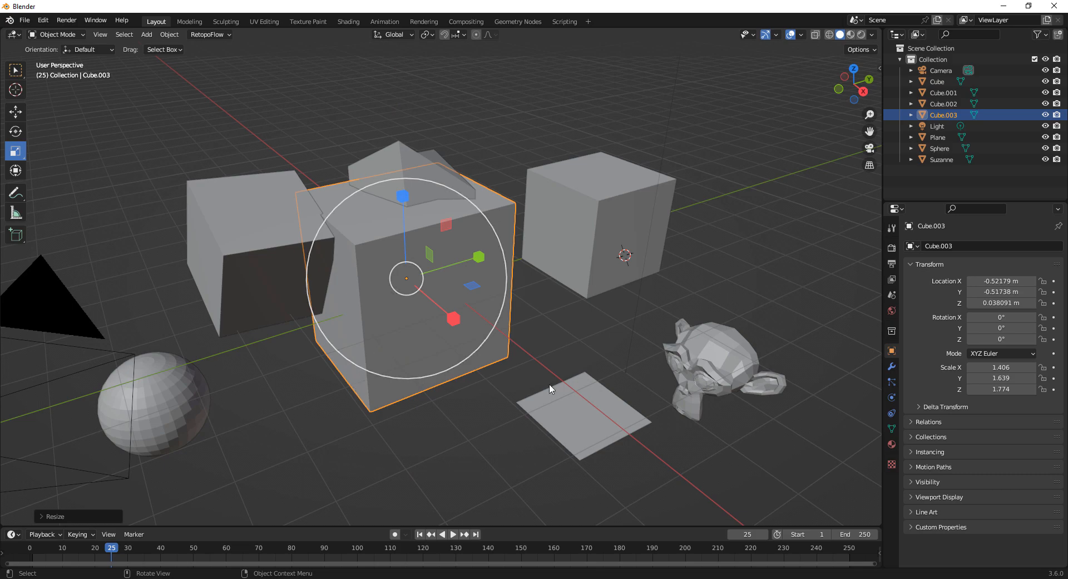
- Start a new scene from the General template, replacing the current one
scroll(489, 353, "down", 1)
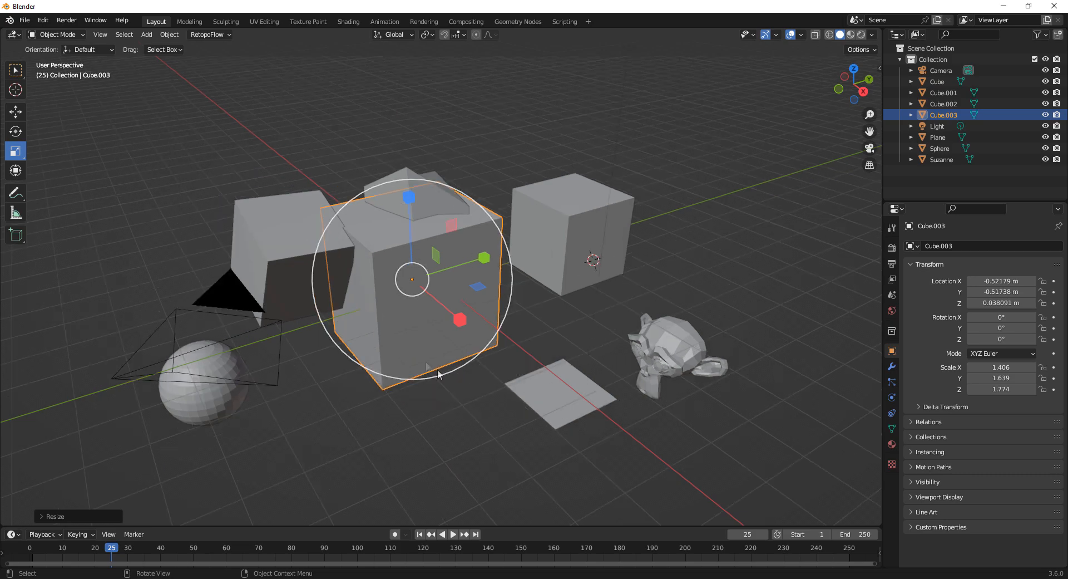
scroll(408, 375, "down", 3)
scroll(409, 379, "up", 3)
left_click(26, 21)
mouse_move(44, 34)
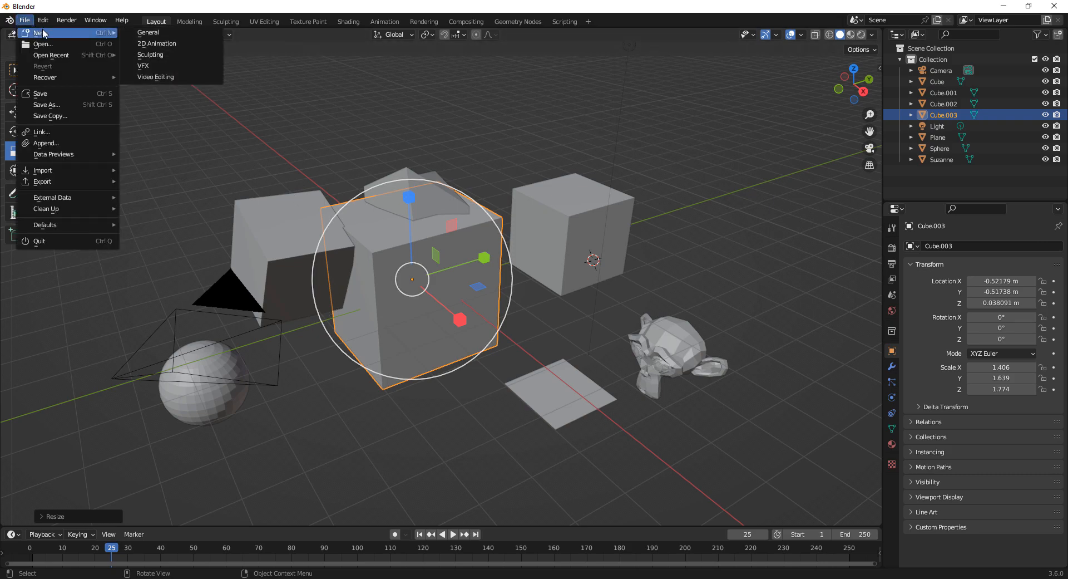
left_click(202, 31)
left_click(558, 315)
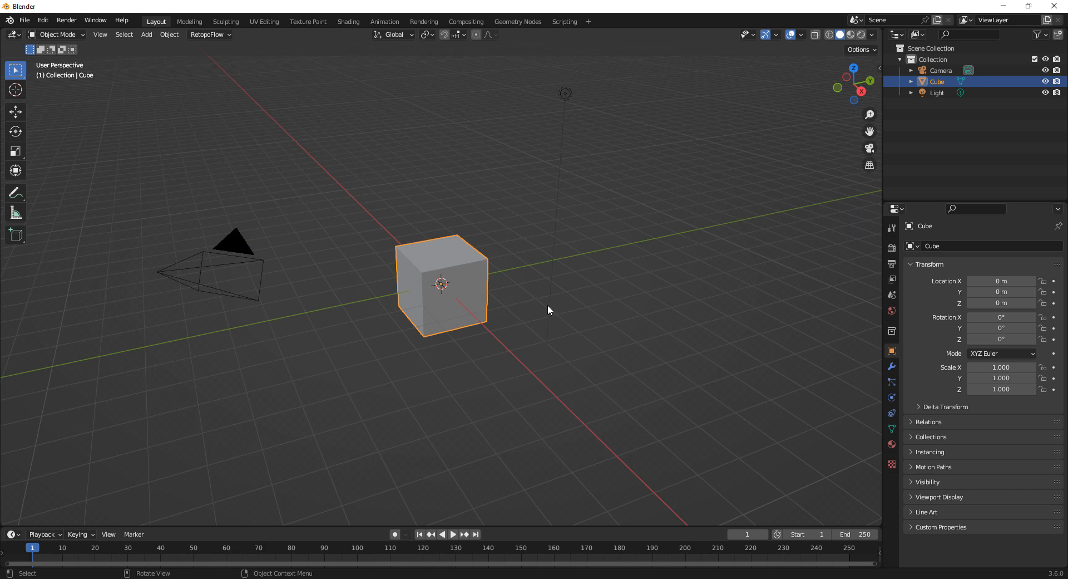
- Switch the keymap preset to Industry Compatible in the Preferences and close them
scroll(542, 307, "up", 2)
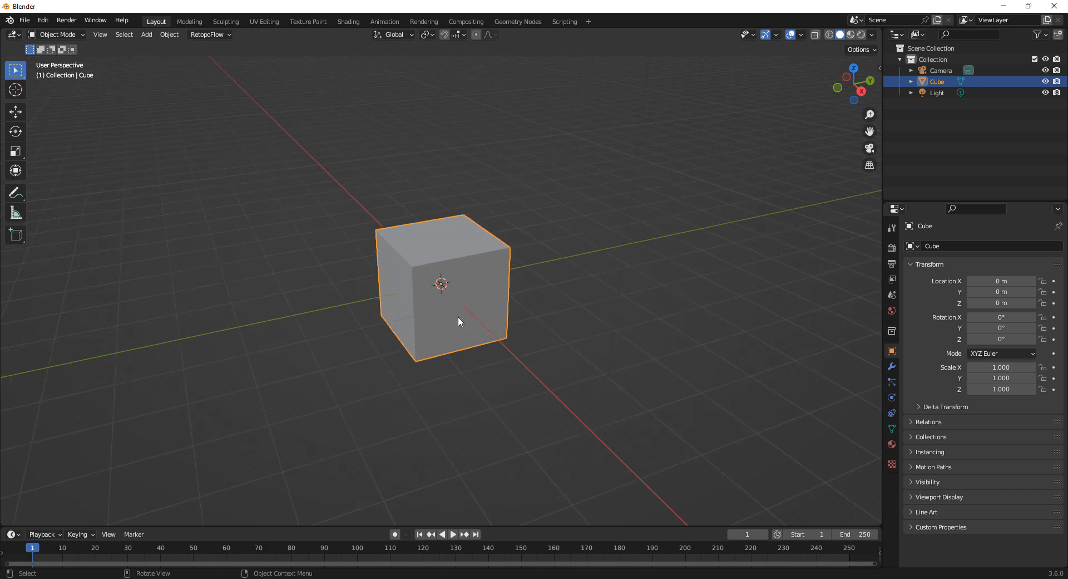
scroll(455, 317, "down", 1)
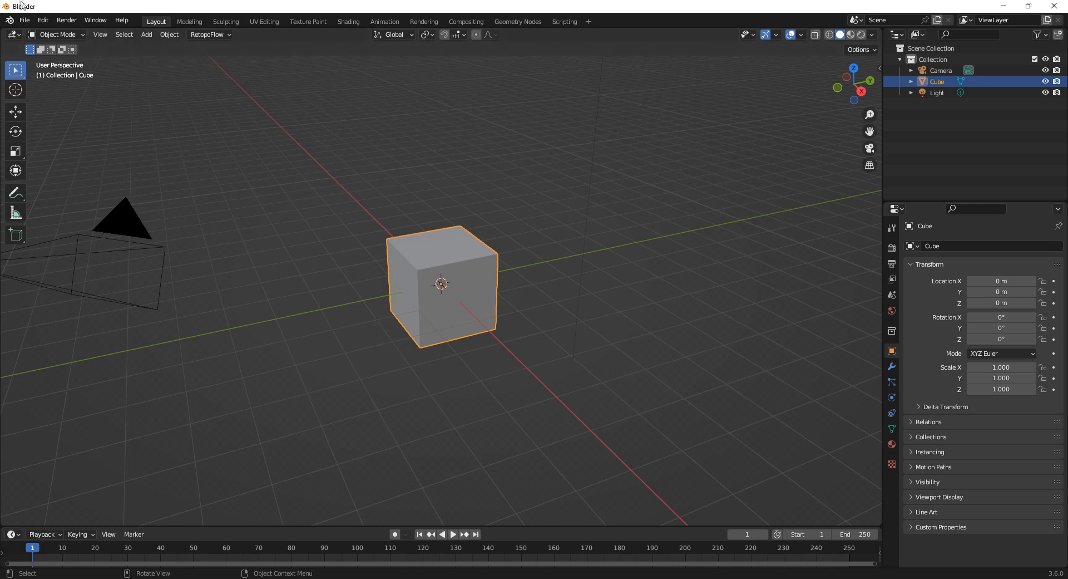
left_click(25, 21)
left_click(25, 20)
mouse_move(45, 21)
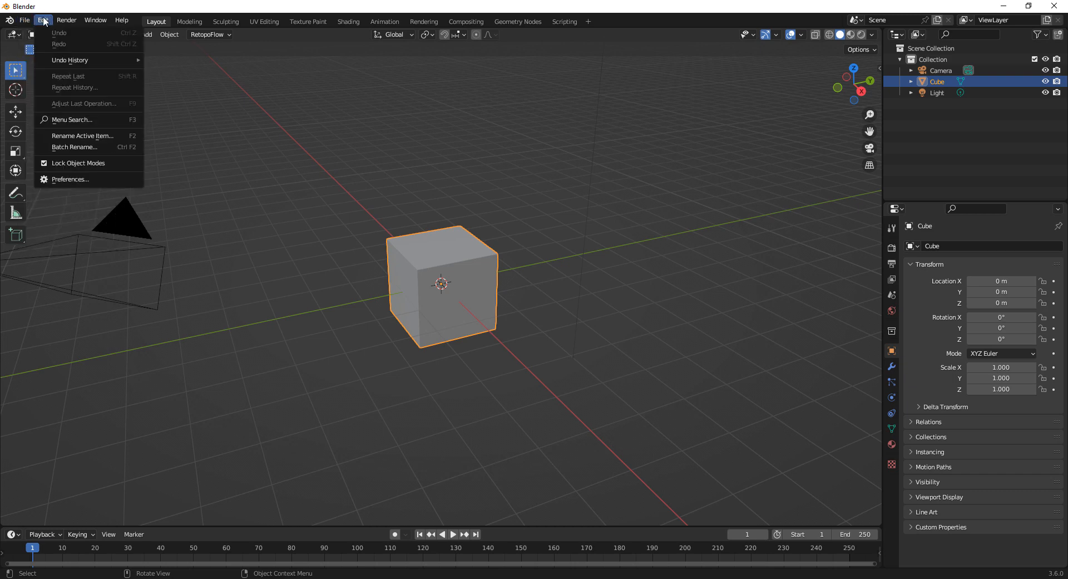
left_click(78, 179)
left_click(139, 44)
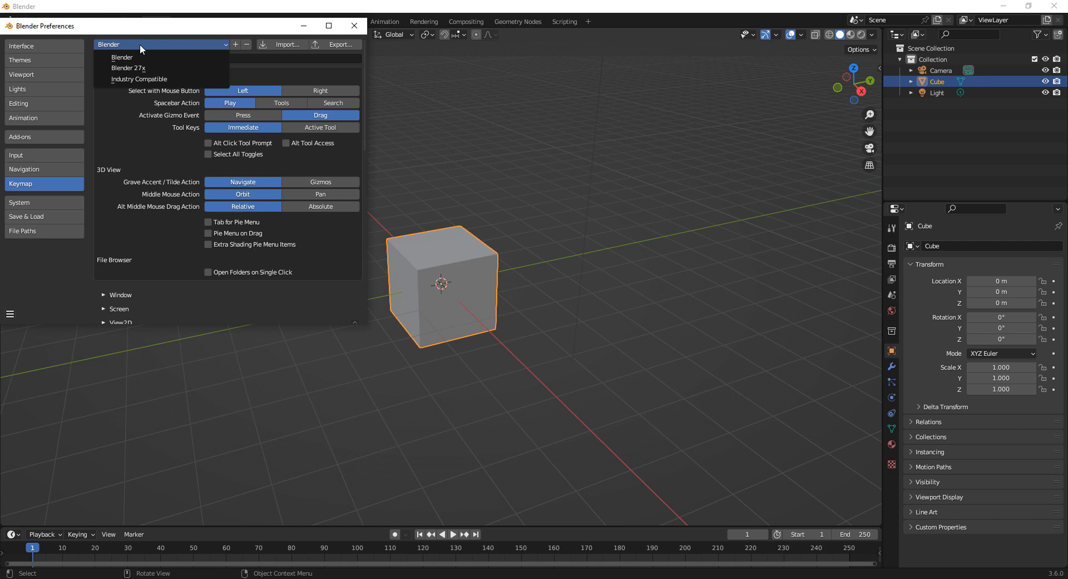
left_click(140, 81)
left_click(375, 25)
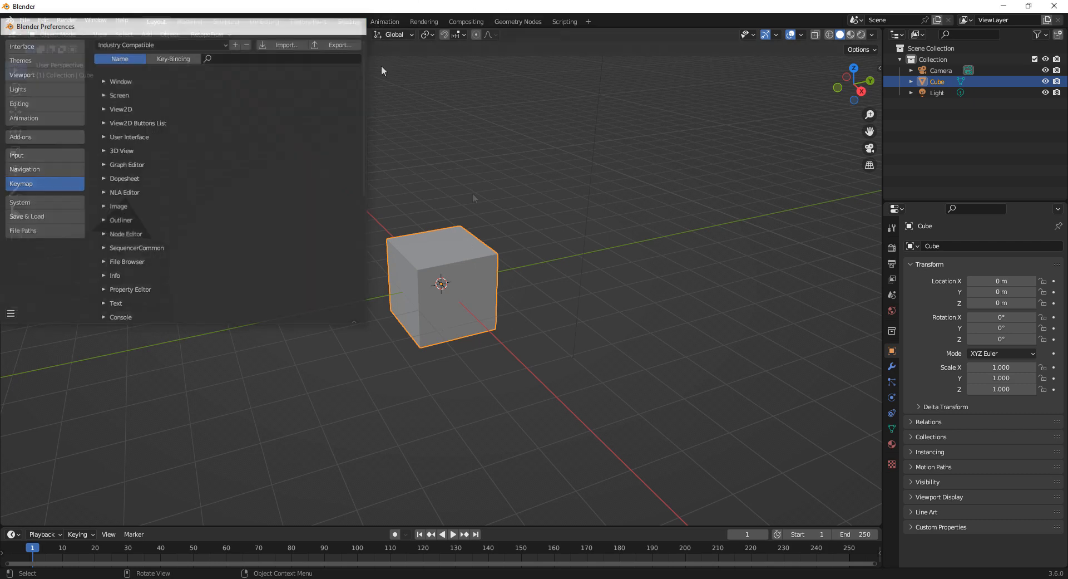
- Reopen the Preferences and view the available keymap presets
scroll(573, 307, "up", 2)
scroll(574, 309, "down", 2)
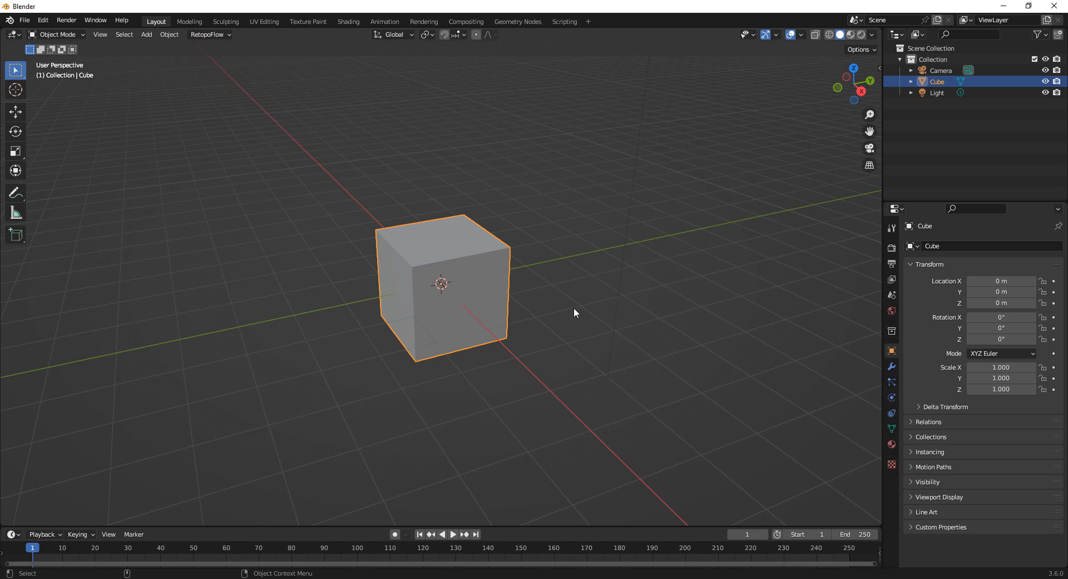
left_click(42, 20)
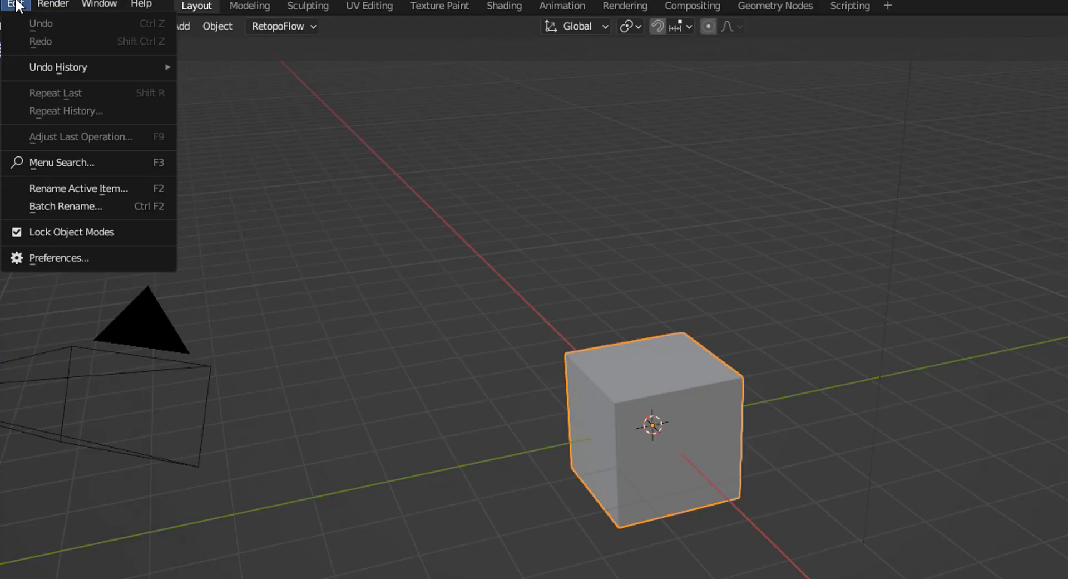
left_click(78, 178)
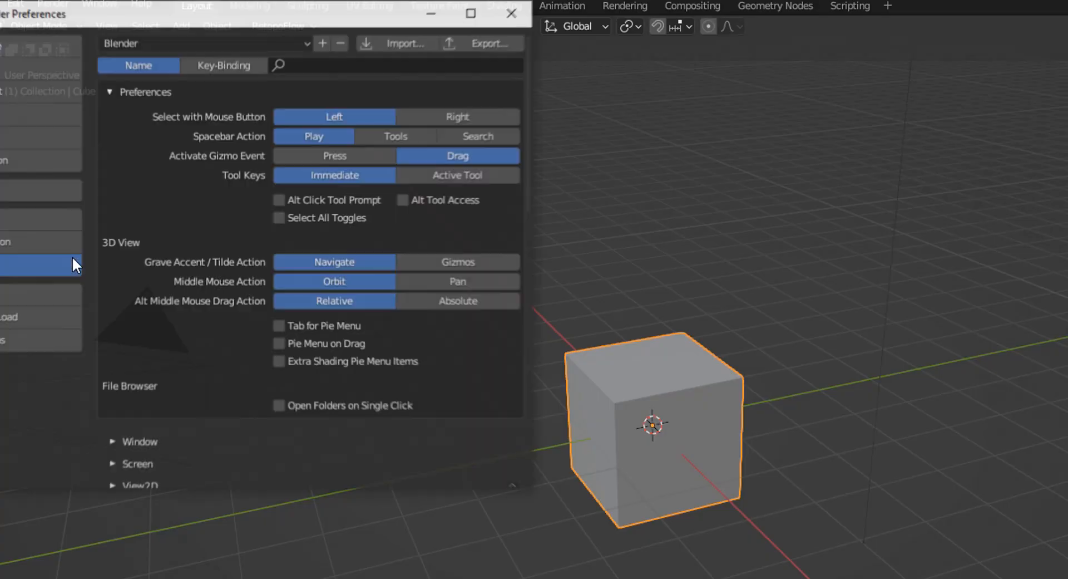
left_click(169, 43)
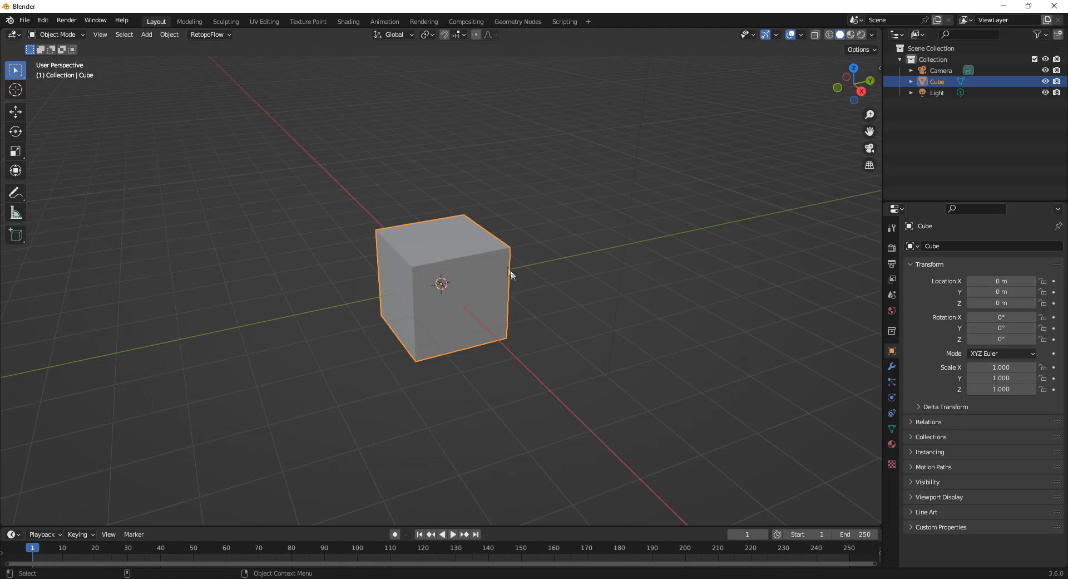
- Examine the default cube from several angles and distances, orbiting, panning and zooming with the Industry Compatible navigation
scroll(510, 268, "down", 2)
scroll(510, 269, "down", 1)
scroll(509, 272, "up", 4)
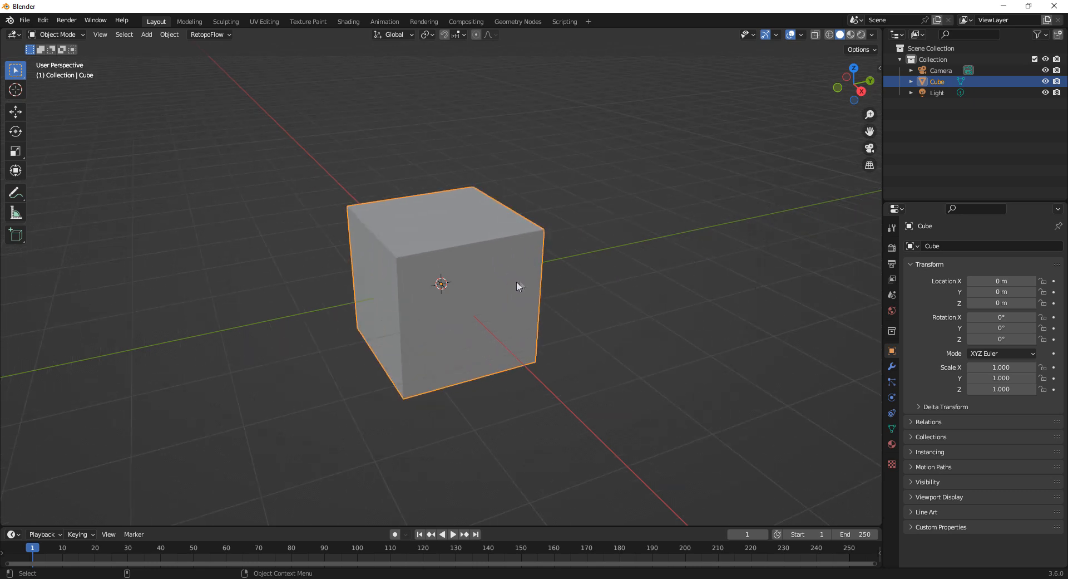
middle_click_drag(514, 294, 477, 279)
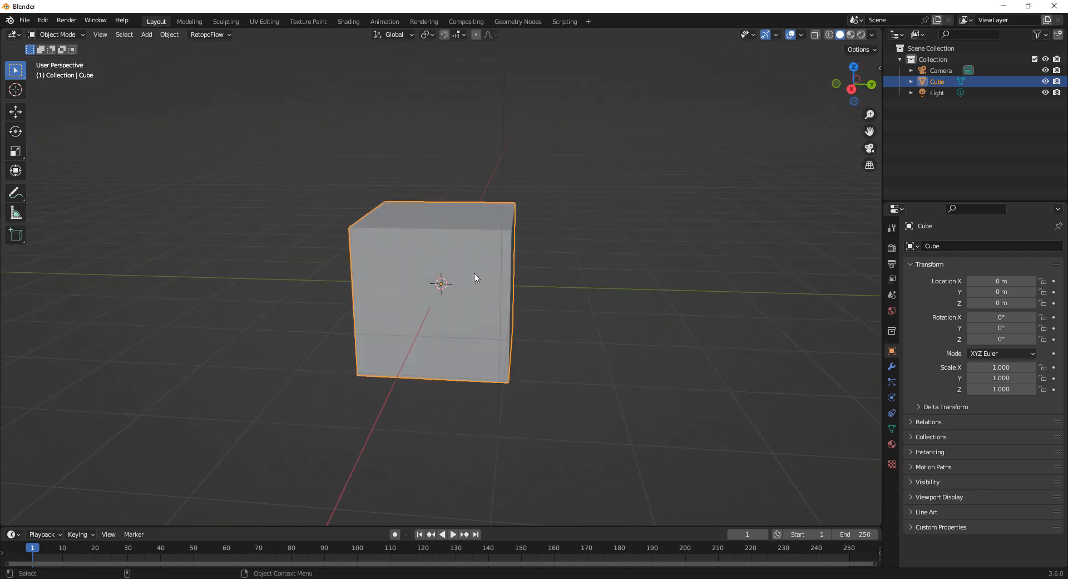
scroll(490, 281, "down", 6)
scroll(467, 282, "up", 2)
scroll(464, 282, "down", 2)
scroll(464, 281, "up", 5)
scroll(463, 282, "down", 5)
scroll(462, 282, "up", 1)
scroll(462, 283, "up", 4)
scroll(463, 282, "down", 3)
scroll(454, 283, "down", 1)
middle_click_drag(436, 286, 490, 307, "shift")
right_click_drag(497, 314, 463, 320, "alt")
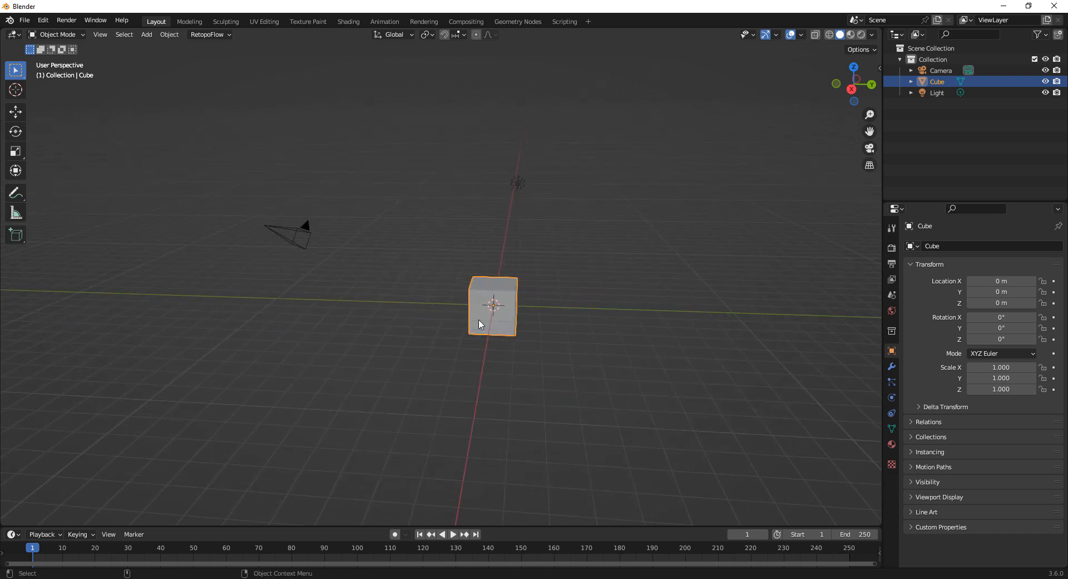
scroll(479, 323, "up", 10)
scroll(482, 322, "down", 6)
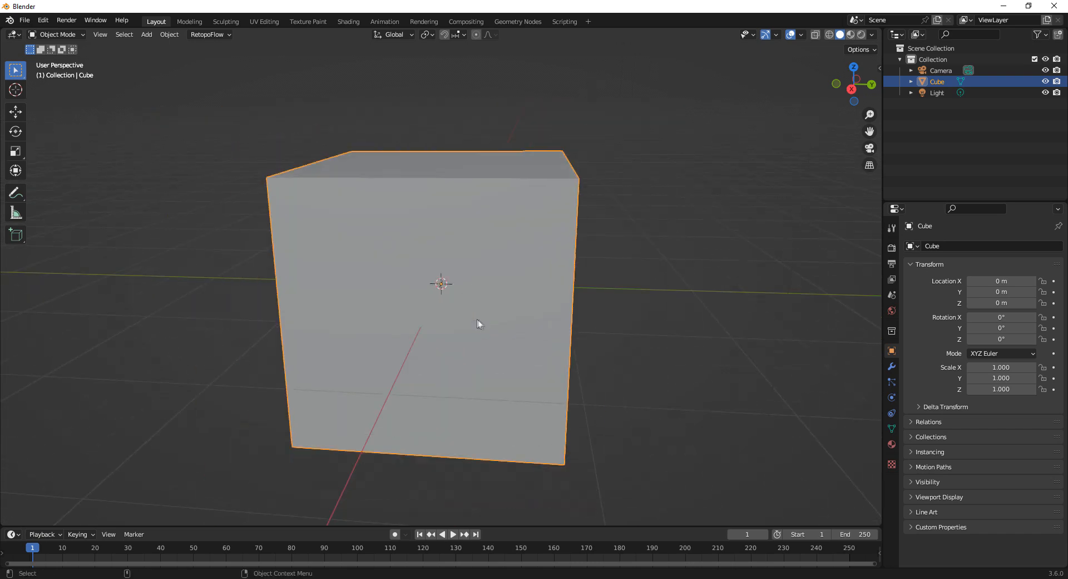
middle_click_drag(465, 322, 479, 299)
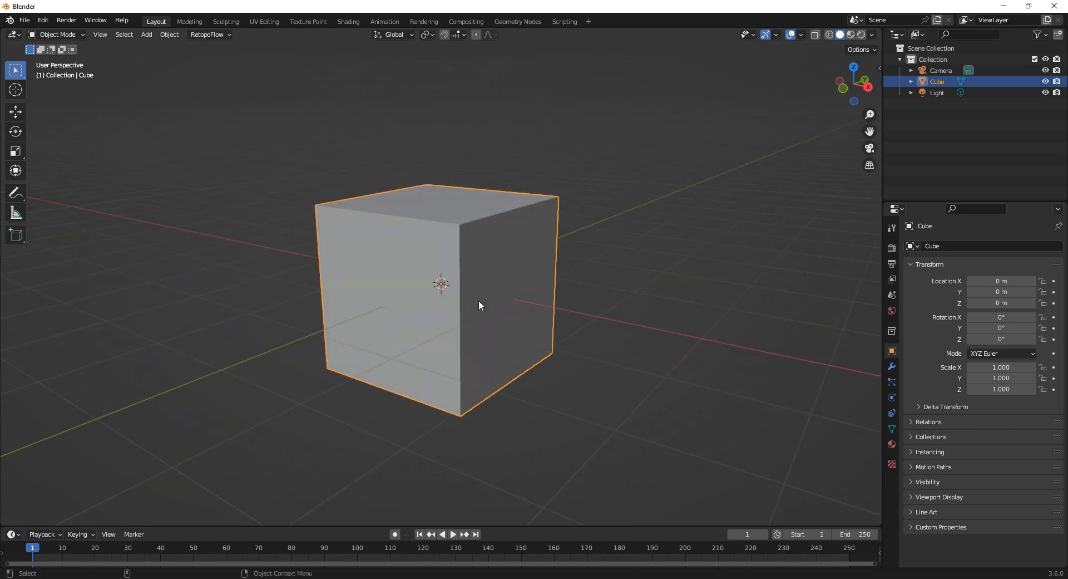
scroll(479, 299, "up", 5)
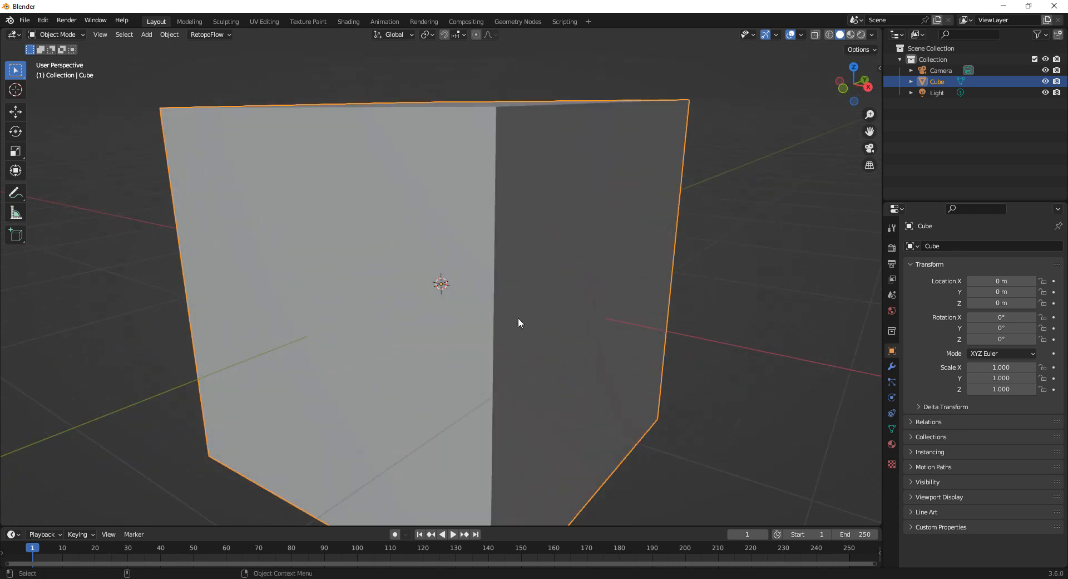
- Deselect the cube, reselect it from a more frontal angle and frame it in the viewport
left_click(790, 316)
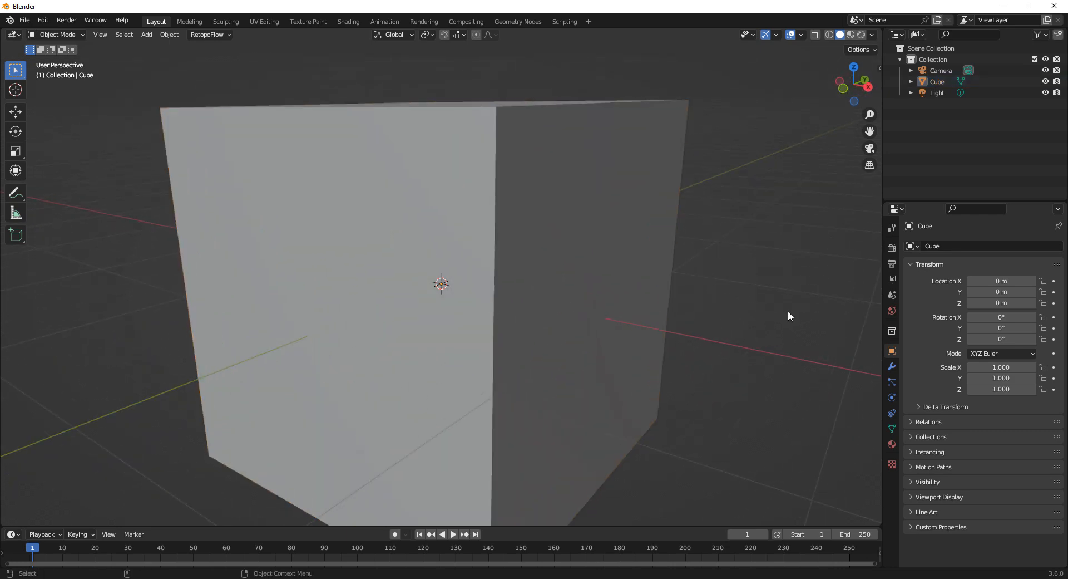
scroll(788, 316, "down", 8)
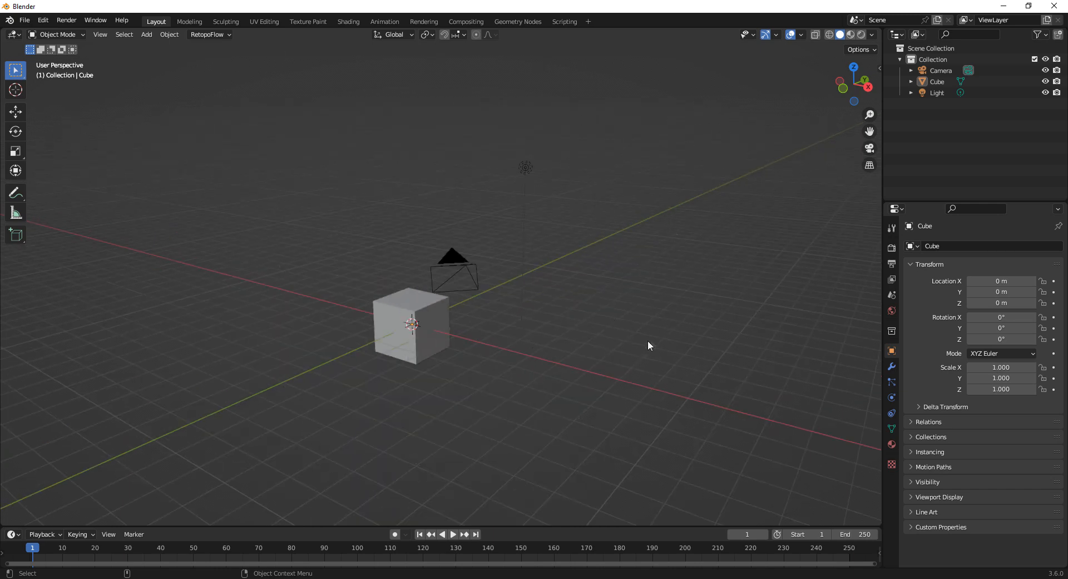
middle_click_drag(646, 348, 550, 332)
left_click(550, 332)
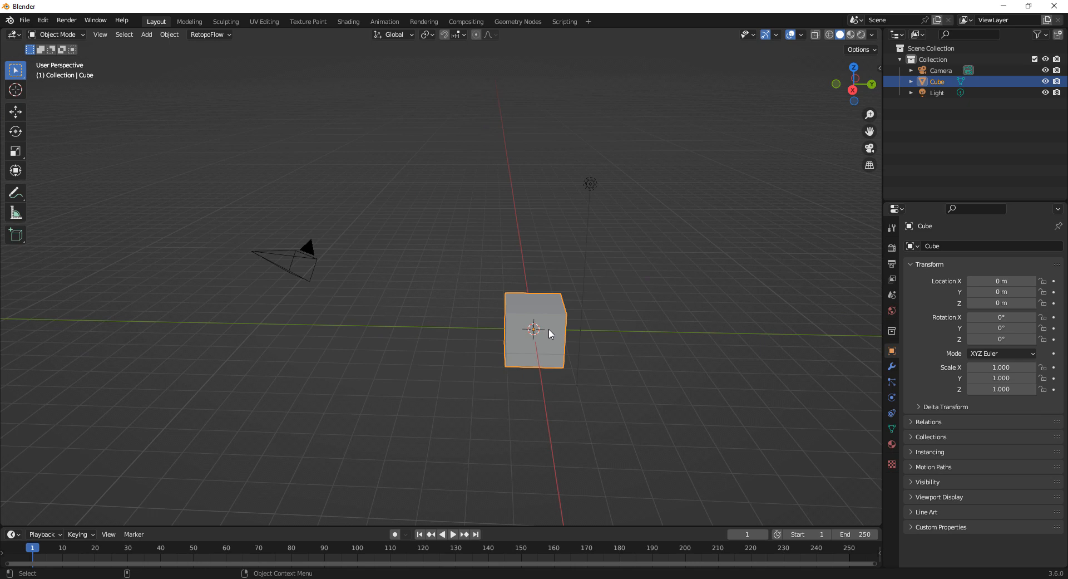
key("KP_Decimal")
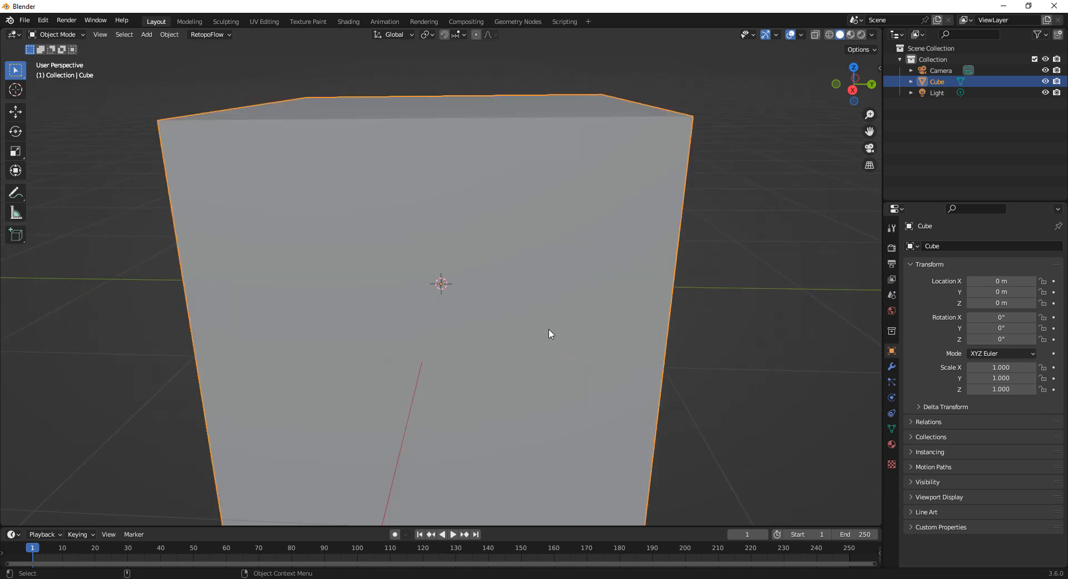
- Move the cube with the Move tool about 1.97 m along Y and 0.77 m along Z
scroll(550, 333, "down", 10)
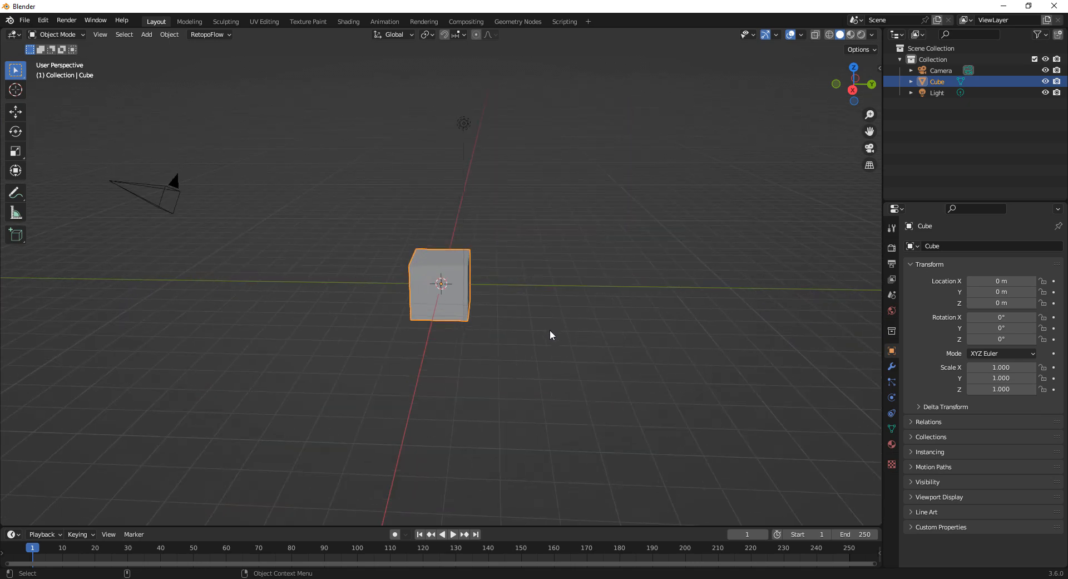
middle_click_drag(553, 339, 464, 323)
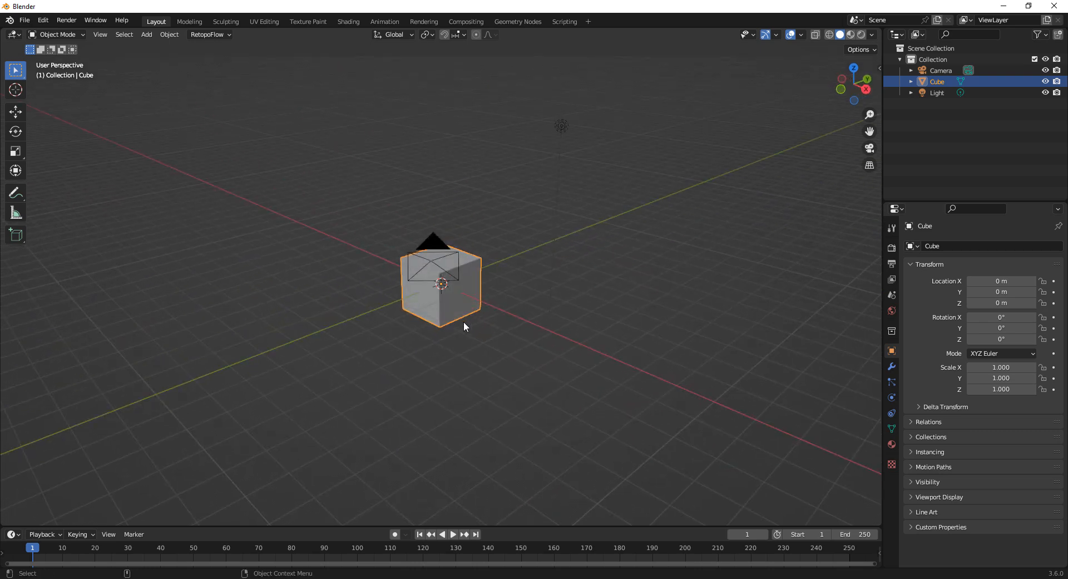
key("shift+space")
key("g")
left_click_drag(499, 259, 550, 235)
mouse_move(494, 181)
left_mouse_down()
mouse_move(496, 118)
mouse_move(497, 166)
left_mouse_up()
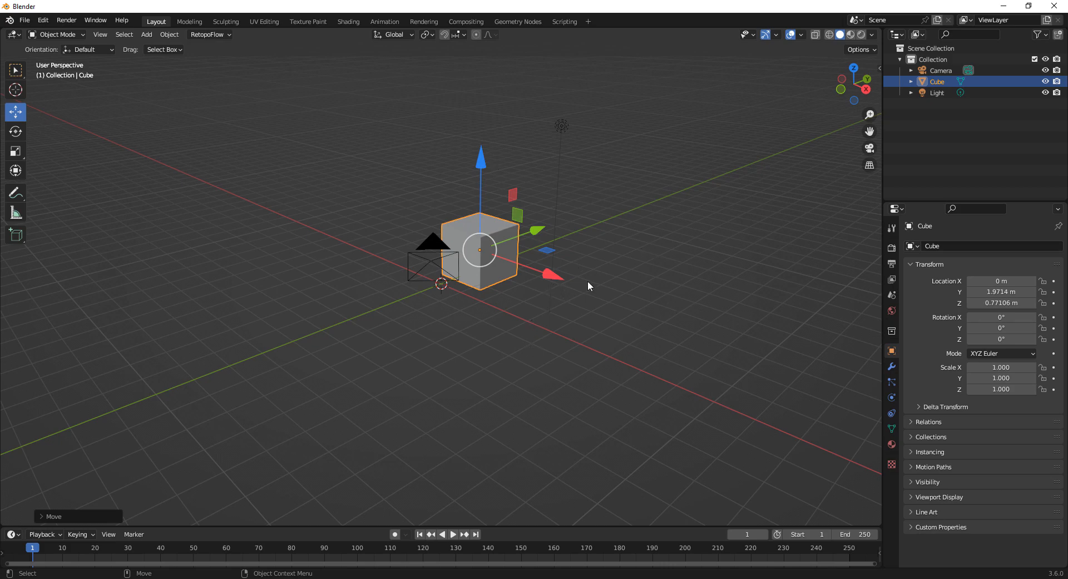
- Rotate the cube freely with the Rotate tool to about -24.6° on X, 13.1° on Y and -46.5° on Z
middle_click_drag(648, 304, 527, 303)
scroll(589, 318, "up", 2)
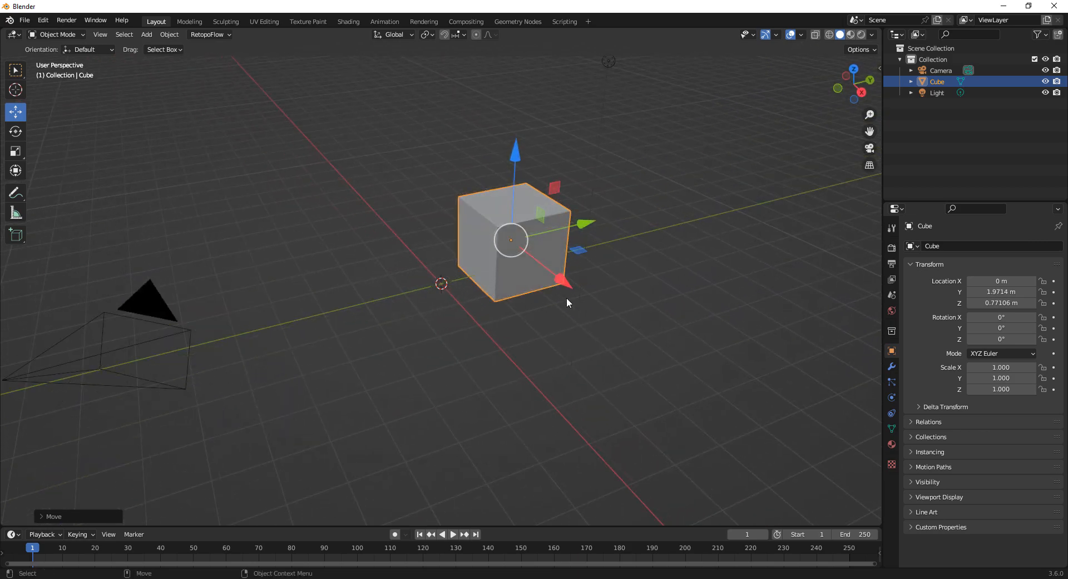
key("shift+space")
key("r")
left_click_drag(481, 193, 596, 318)
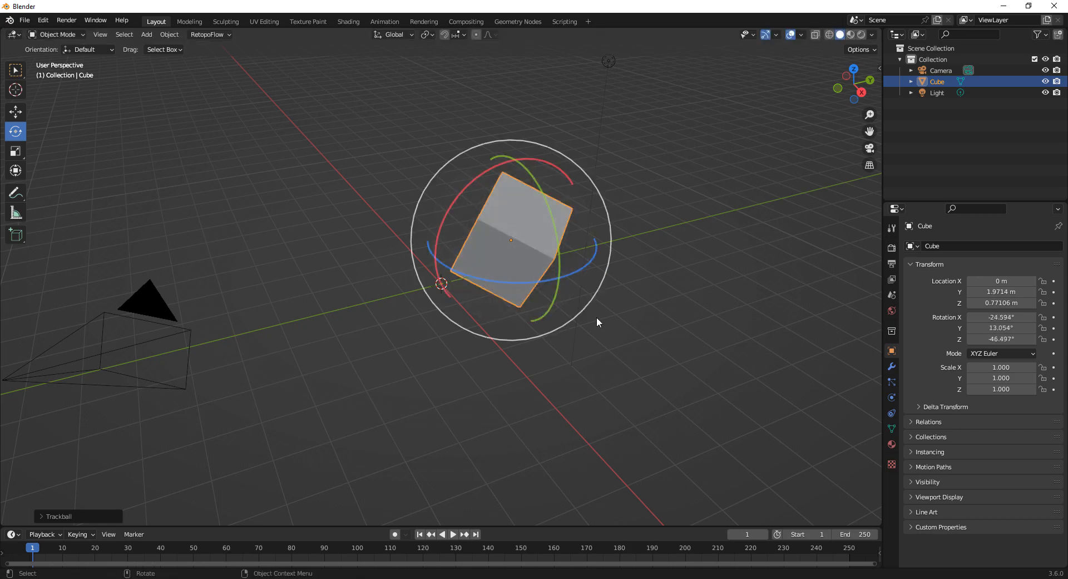
- Scale the cube slightly with the Scale tool and undo the change
key("shift+space")
key("s")
mouse_move(505, 233)
left_mouse_down()
mouse_move(561, 215)
mouse_move(504, 234)
left_mouse_up()
key("ctrl+z")
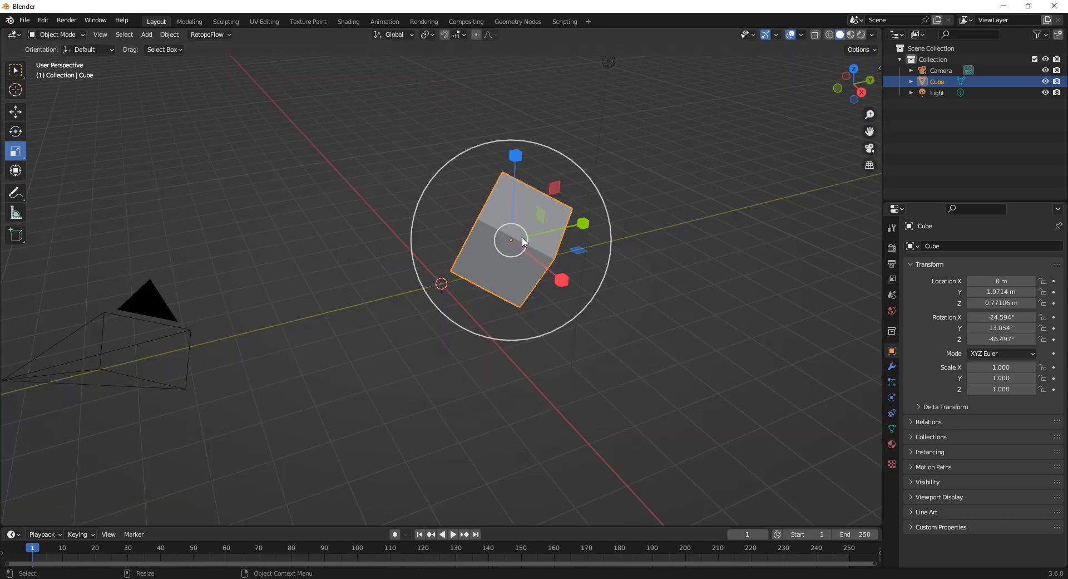
- Start a new General file without saving the current scene
left_click(23, 25)
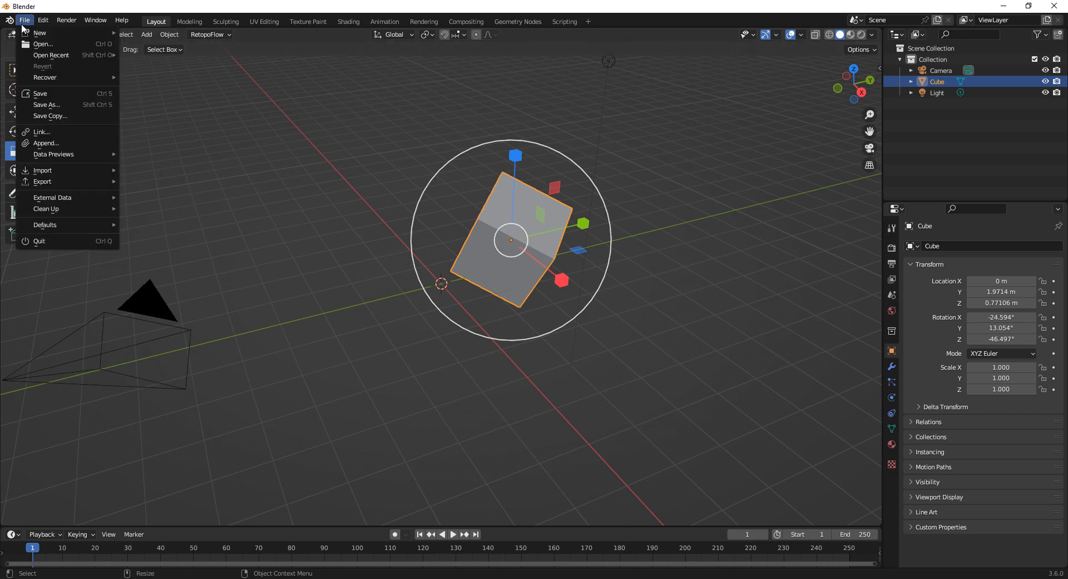
mouse_move(40, 33)
left_click(159, 34)
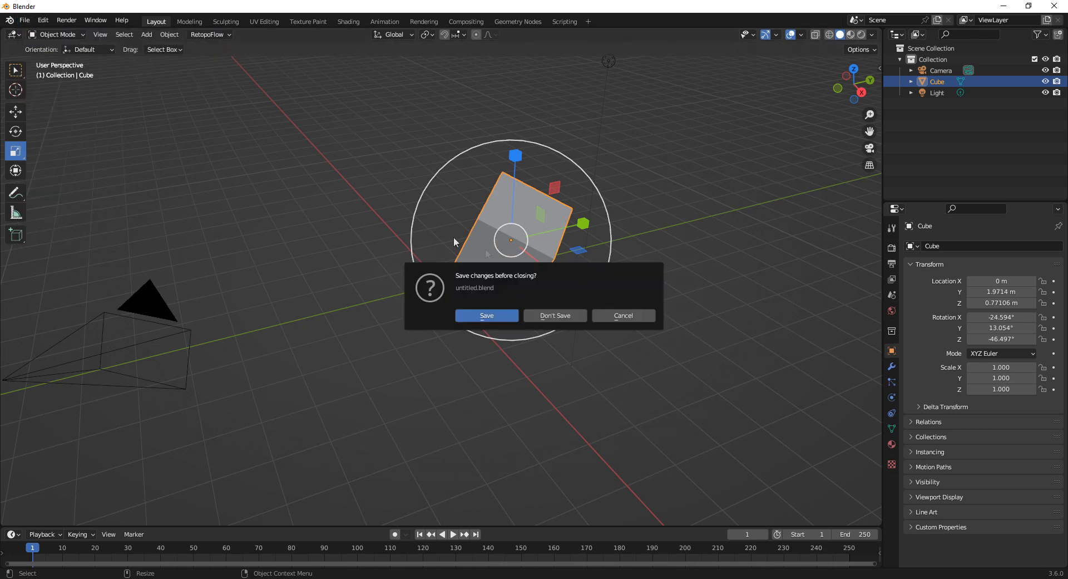
left_click(564, 313)
- In Edit Mode, move the cube's nearest top vertex, undo the move and select the adjacent top vertex
scroll(479, 270, "up", 1)
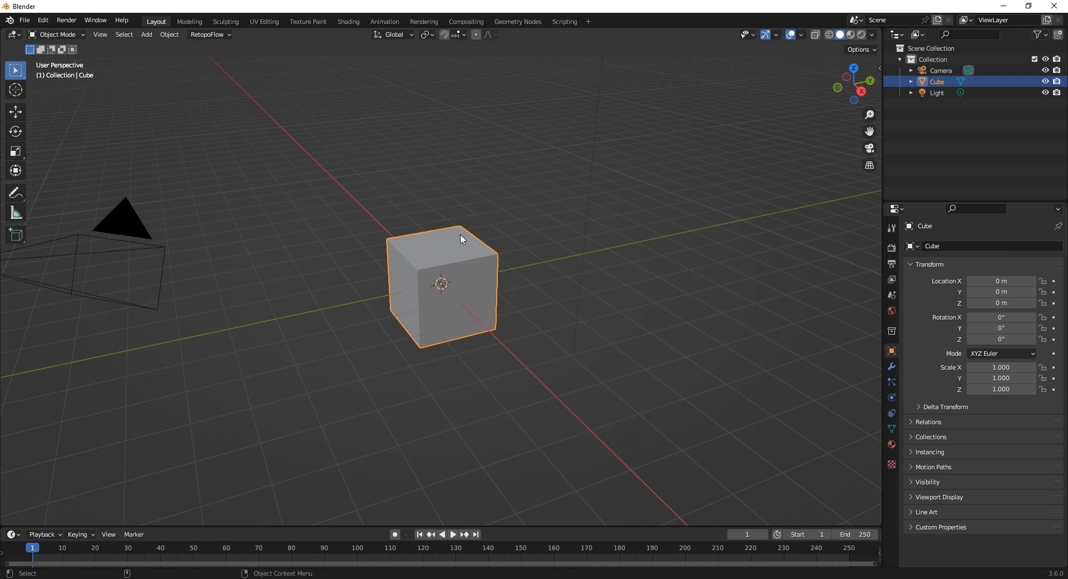
scroll(344, 250, "up", 2)
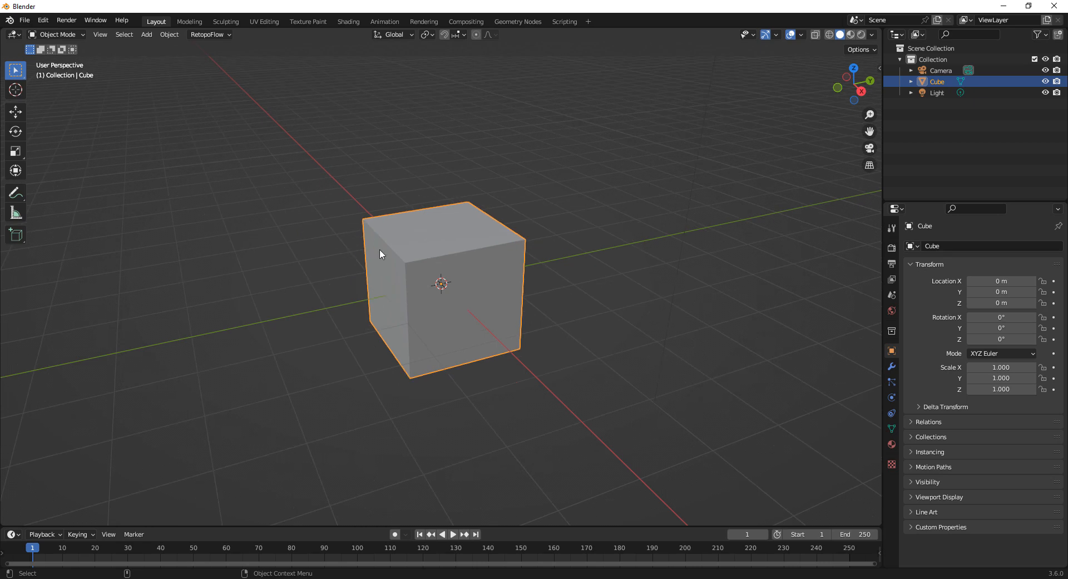
key("Tab")
left_click(406, 263)
left_click(16, 112)
left_click_drag(410, 263, 396, 242)
key("ctrl+z")
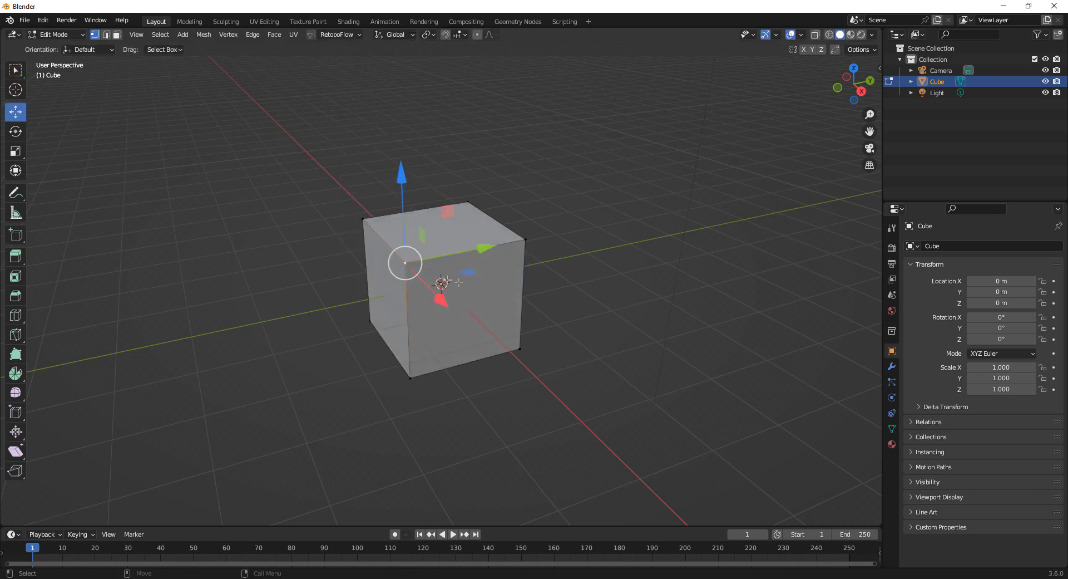
left_click(365, 217)
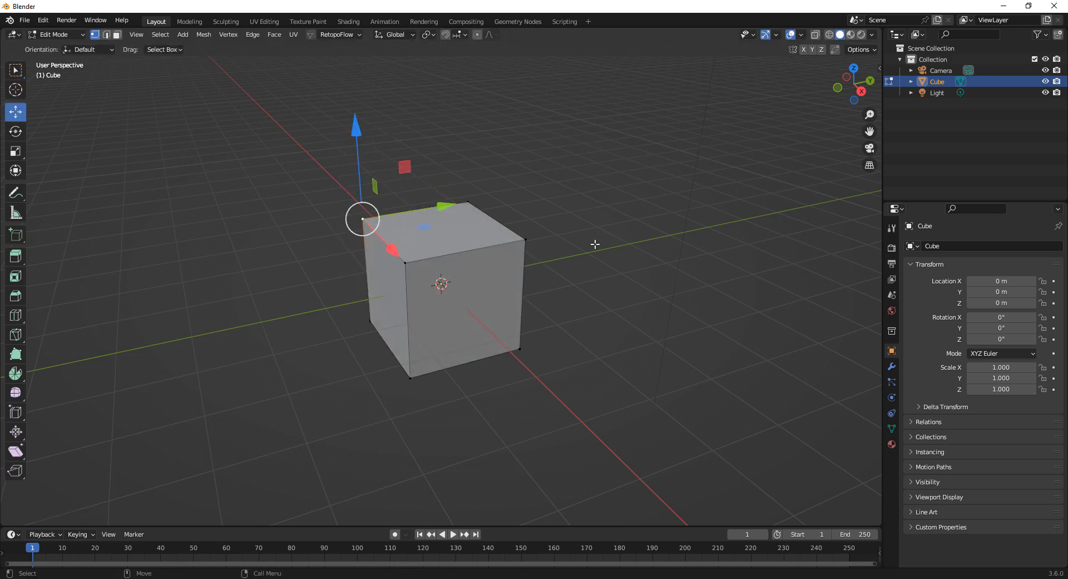
- In edge select mode, move the cube's top edge above the side face outward and upward, and undo the move
key("2")
left_click(396, 243)
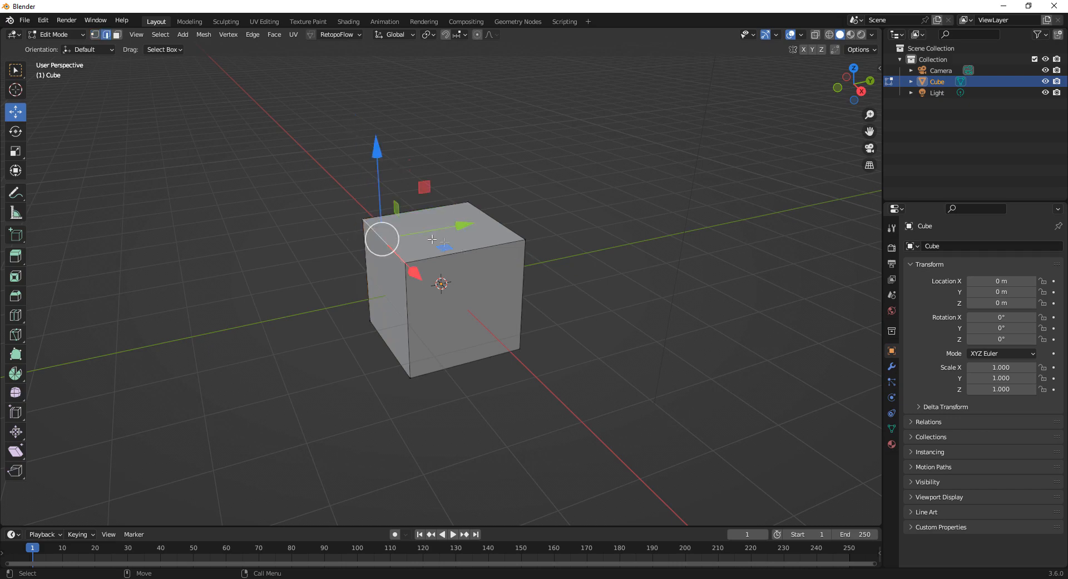
key("g")
left_click(359, 236)
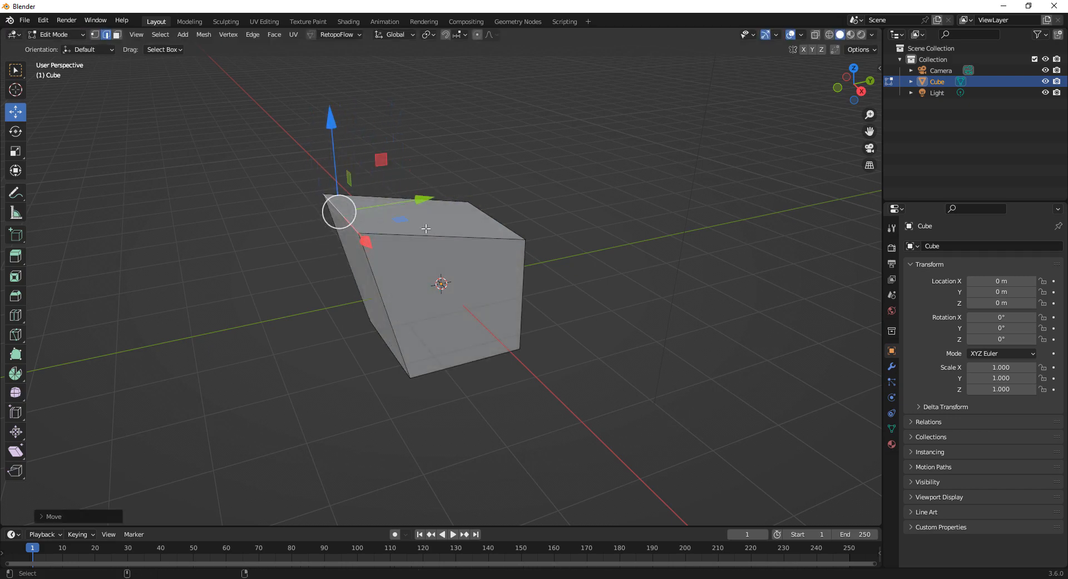
key("ctrl+z")
- In face select mode, move the cube's +X face outward along X, undo it and return to Object Mode
key("3")
left_click(466, 304)
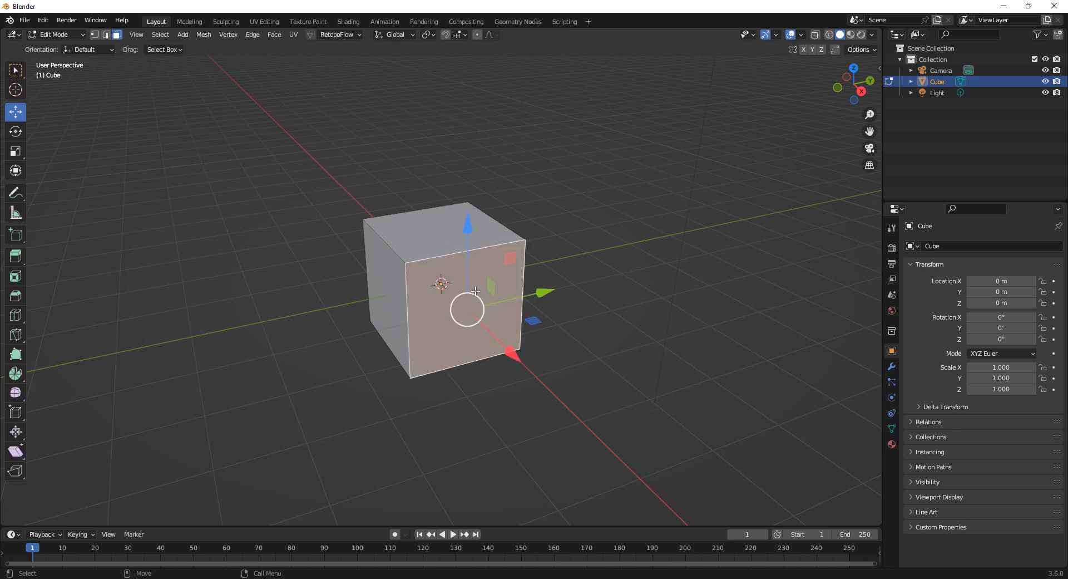
left_click_drag(508, 357, 555, 398)
key("ctrl+z")
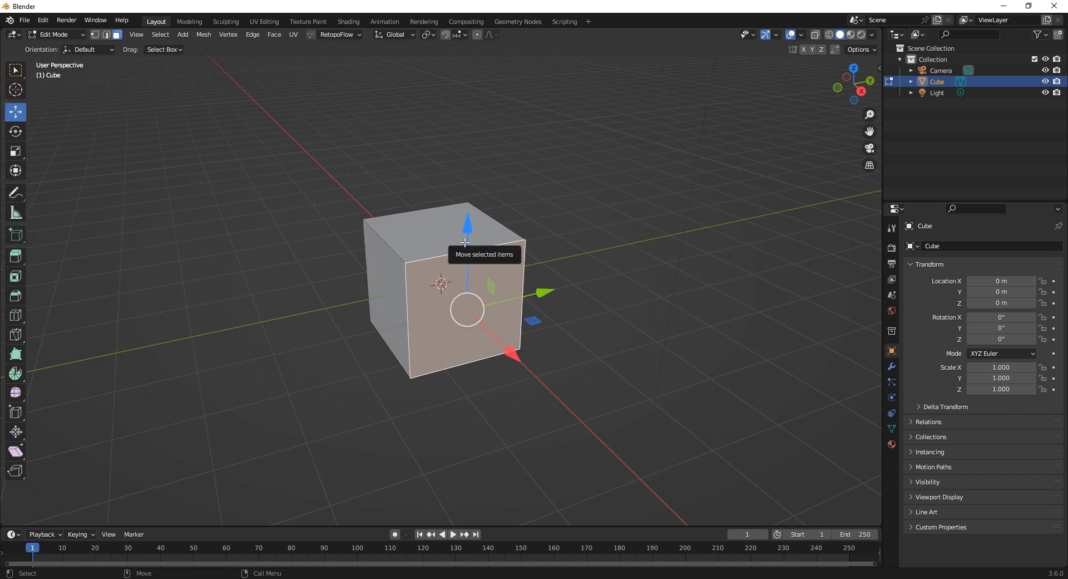
key("Tab")
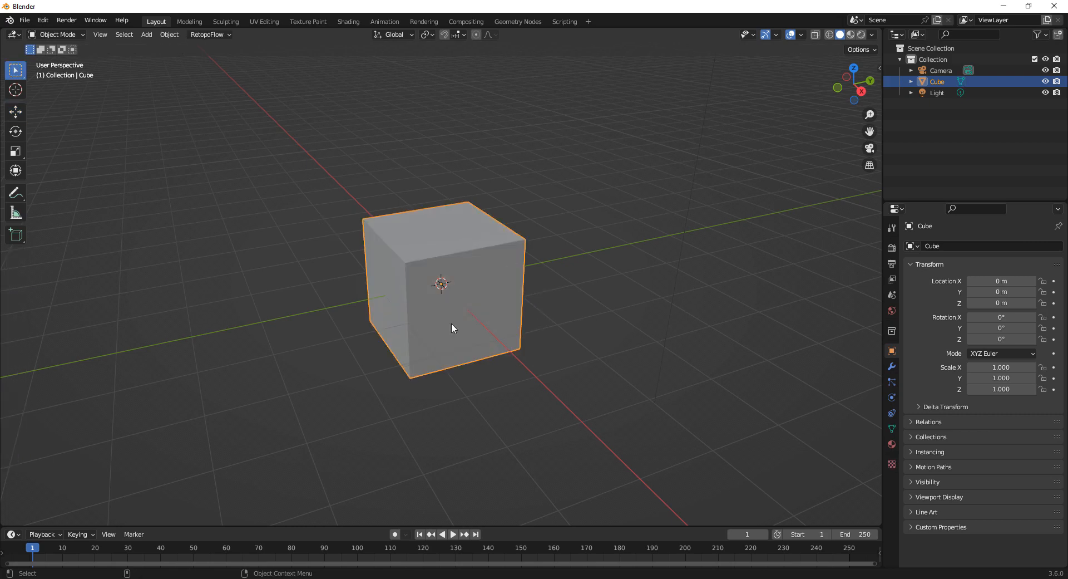
- Open the Preferences and switch the keymap preset to Blender
scroll(515, 329, "down", 1)
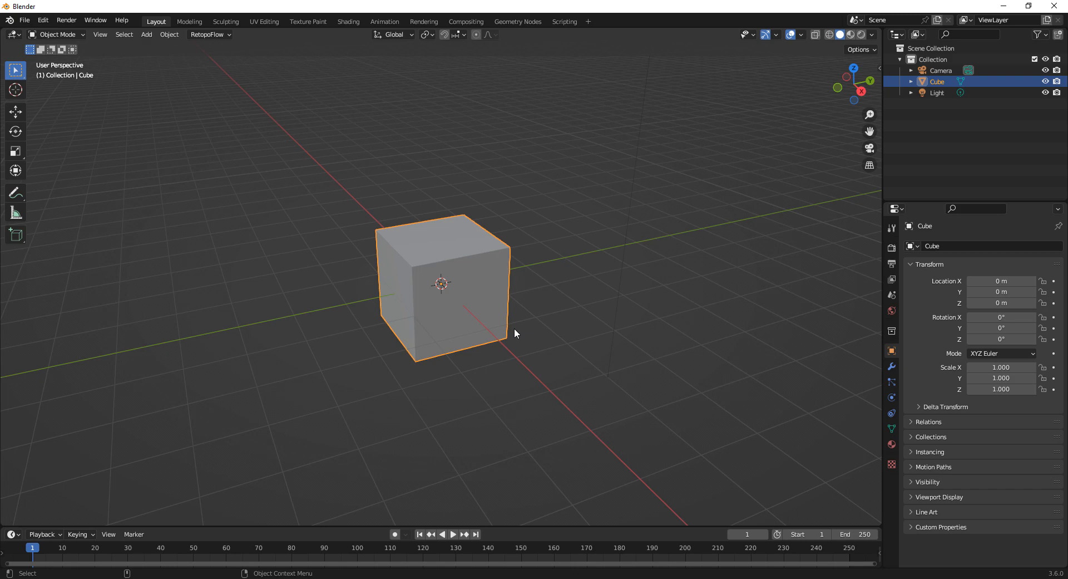
scroll(472, 309, "down", 2)
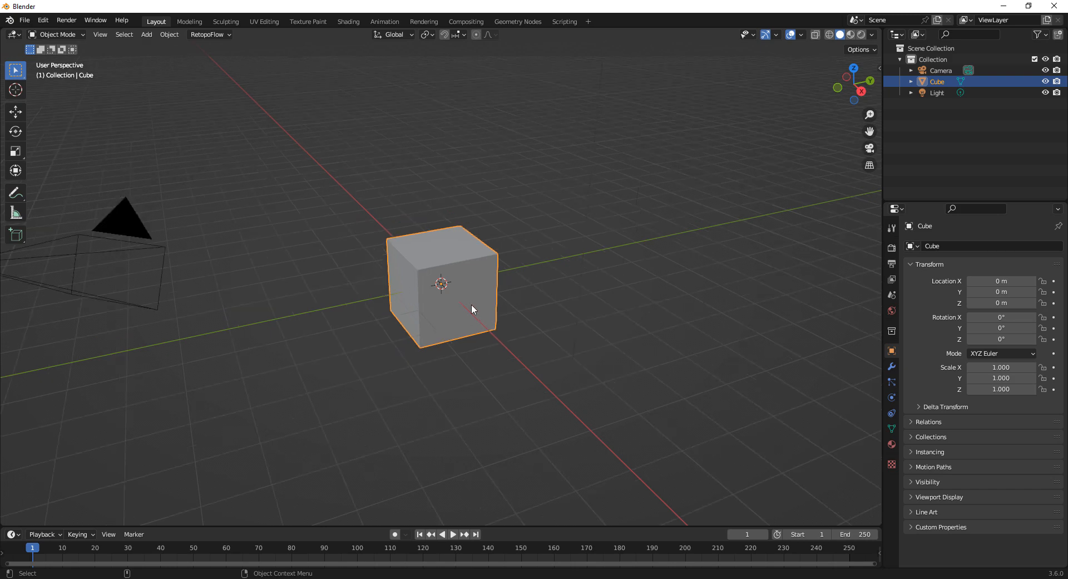
left_click(41, 20)
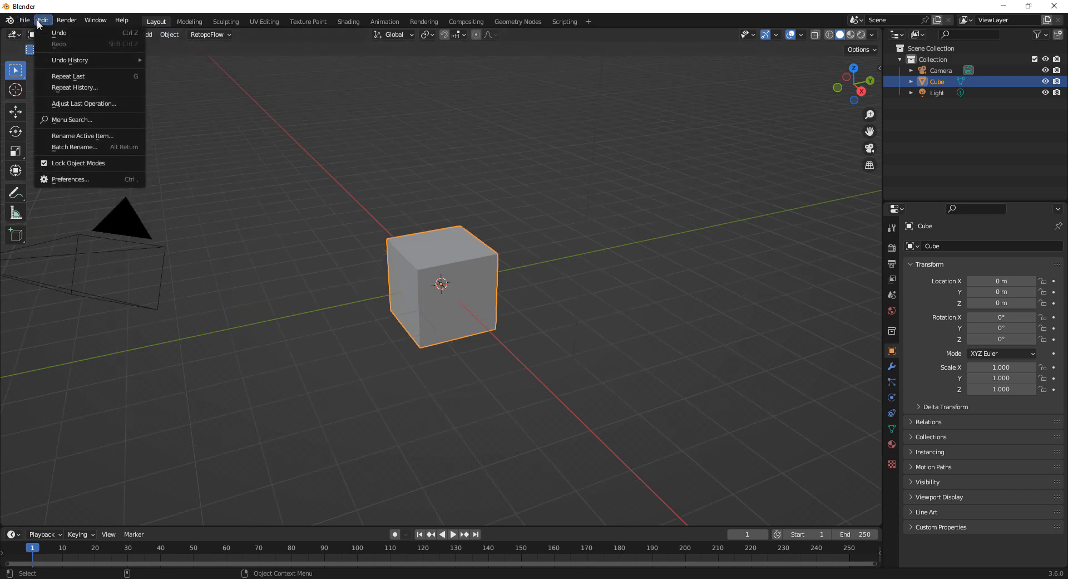
left_click(63, 179)
left_click(99, 46)
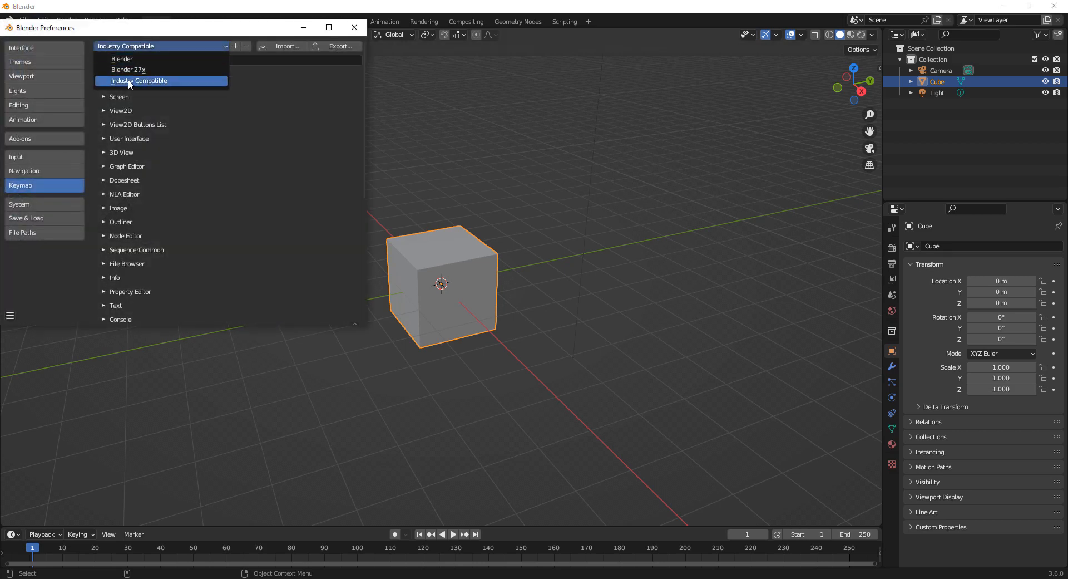
left_click(132, 59)
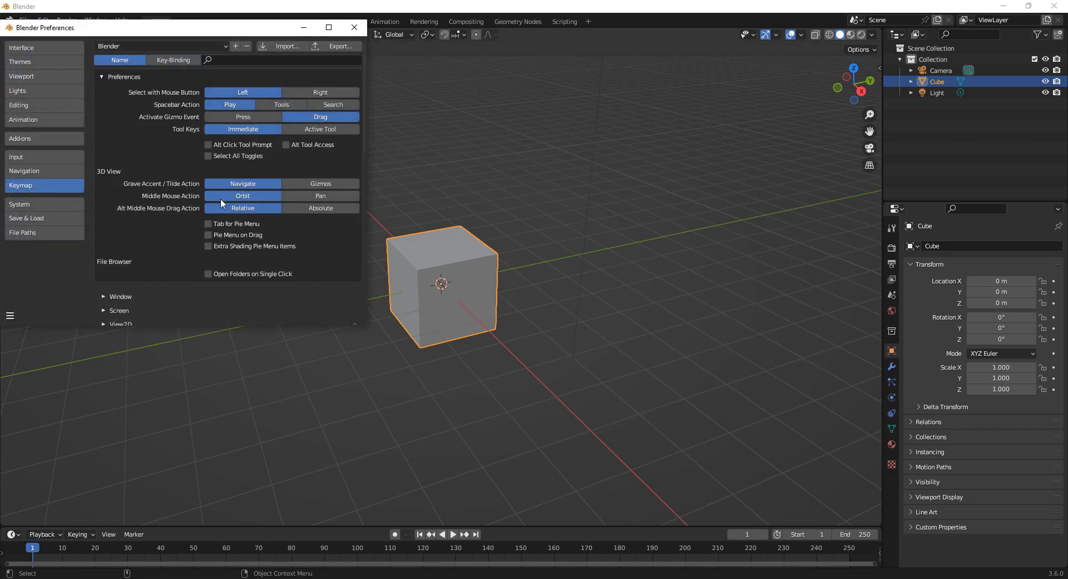
left_click(157, 48)
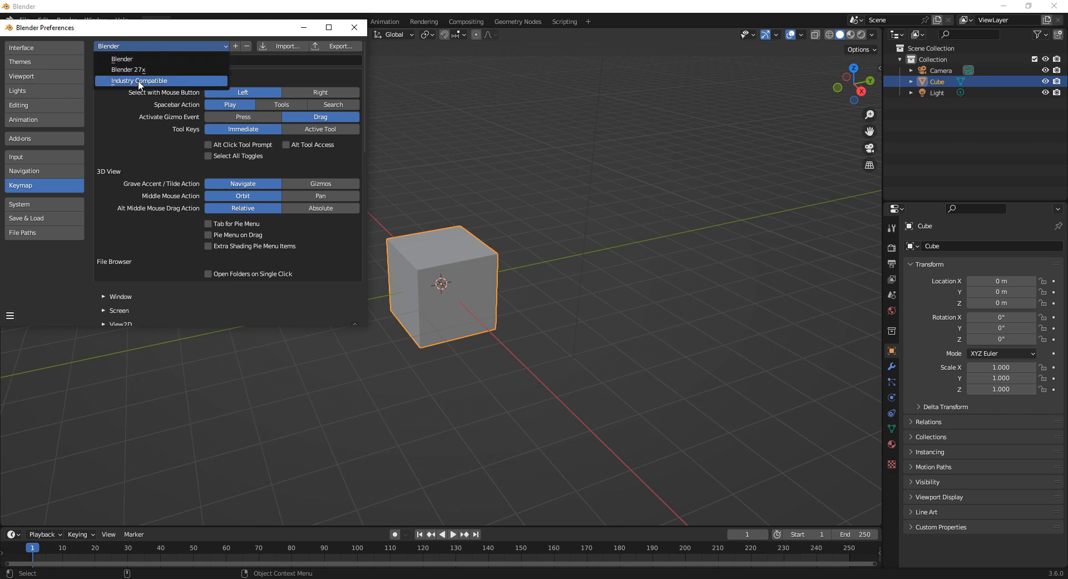
left_click(131, 62)
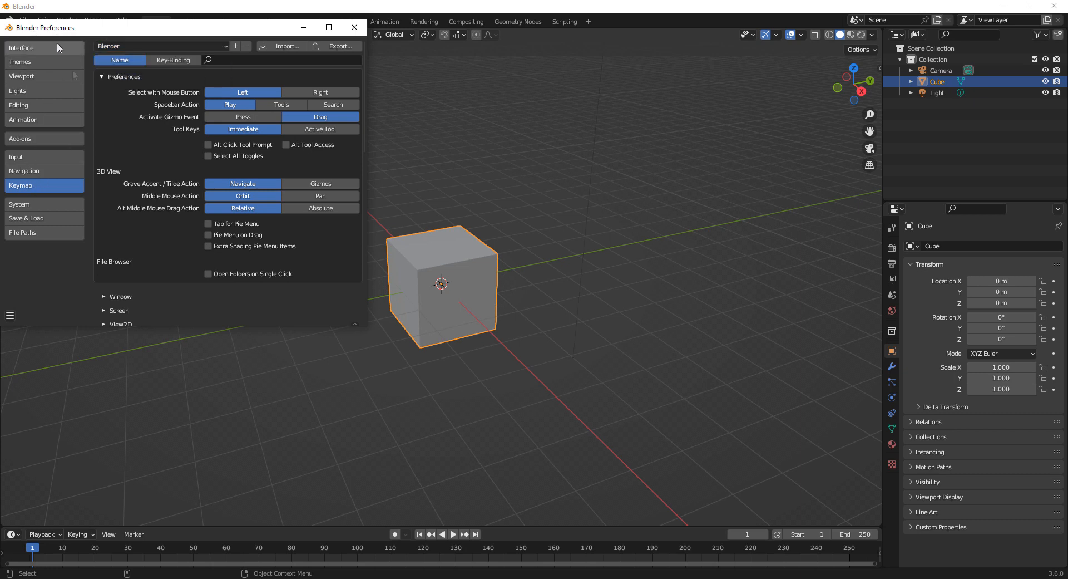
left_click(130, 47)
left_click(128, 58)
- Set the keymap preset back to Industry Compatible and close the Preferences
left_click(190, 46)
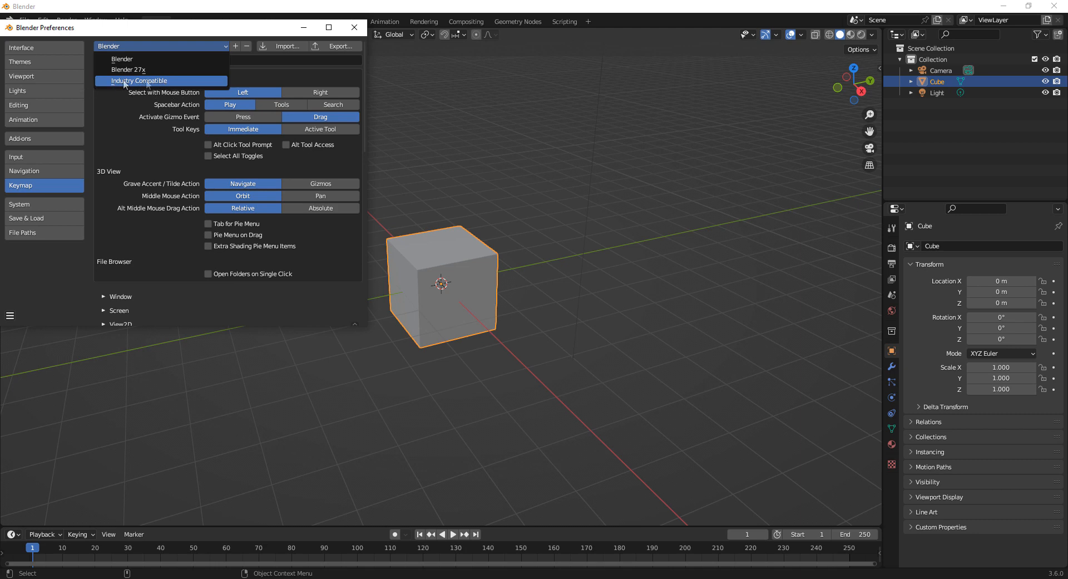
left_click(178, 84)
left_click(354, 27)
- Examine the cube in axis-aligned orthographic views from the right, the top and the opposite side
scroll(582, 268, "down", 3)
scroll(578, 268, "up", 3)
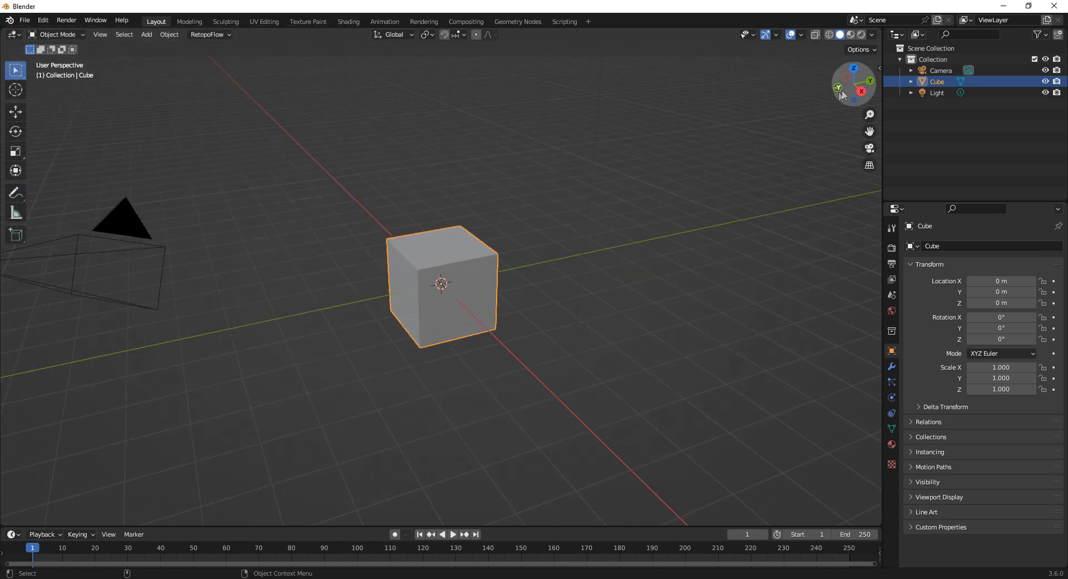
left_click(862, 92)
left_click(855, 68)
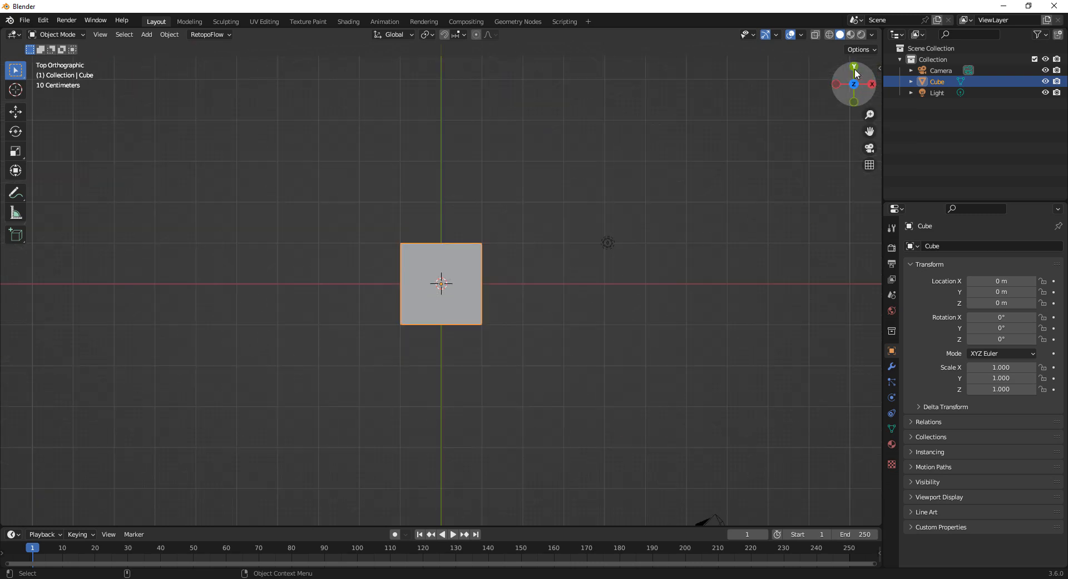
left_click(869, 85)
left_click(856, 85)
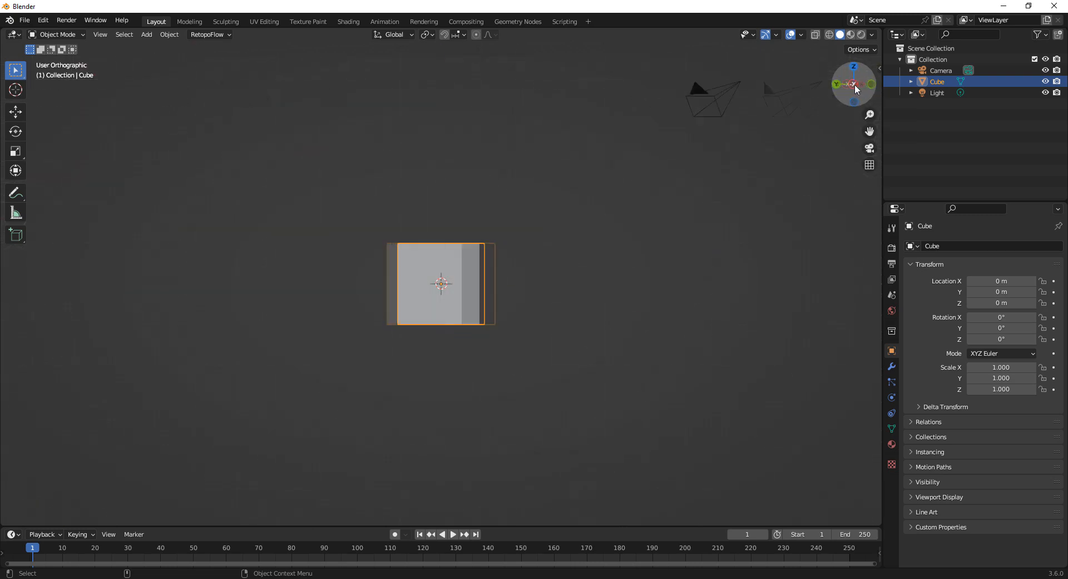
left_click(855, 86)
- Examine the cube in front, top, stepwise tilted and opposite views, toggling between orthographic and perspective projection
middle_click_drag(536, 243, 732, 233)
key("KP_1")
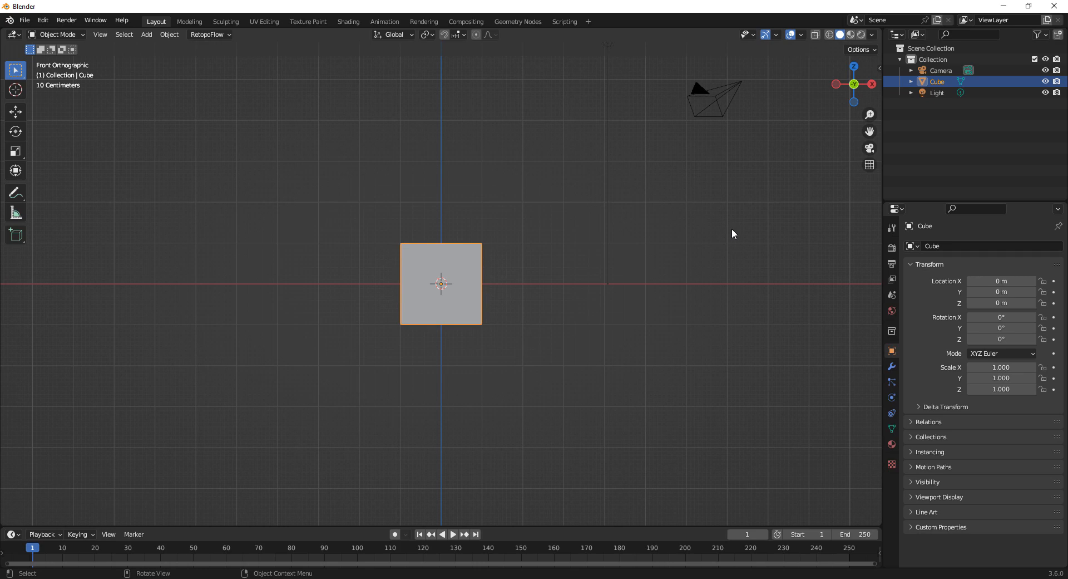
key("KP_7")
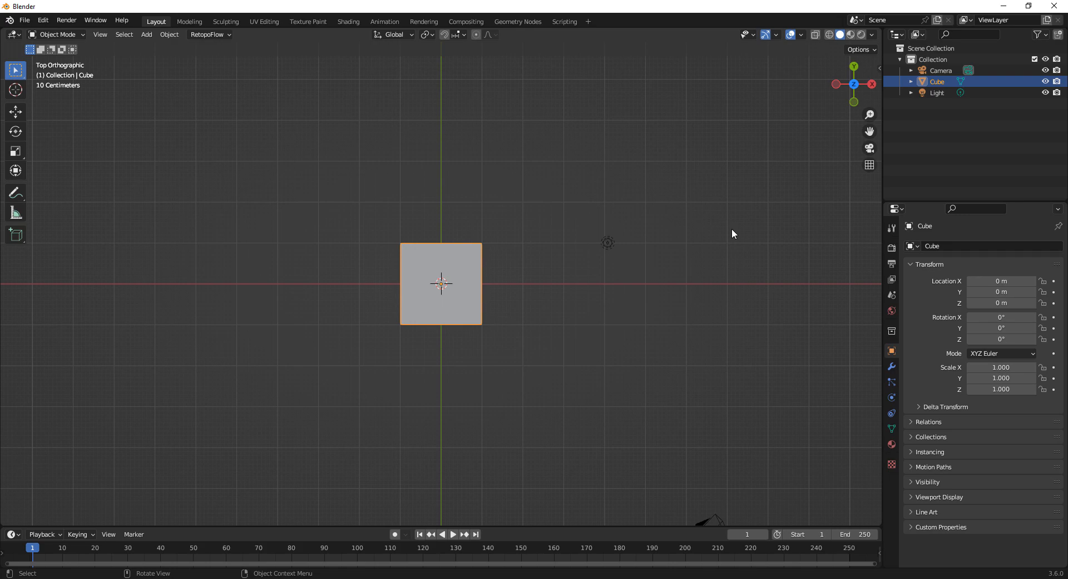
key("KP_8")
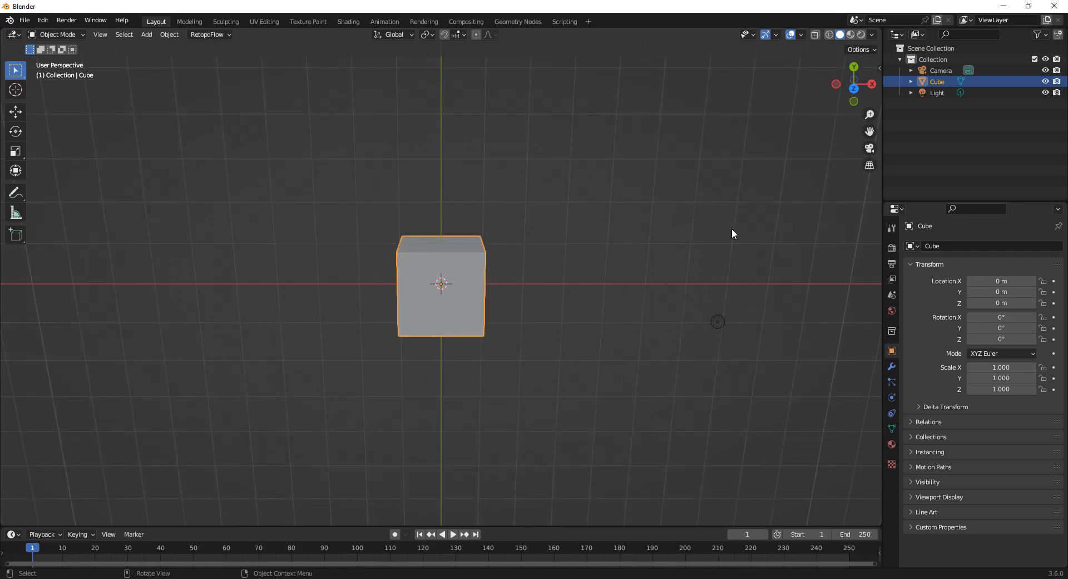
key("KP_2")
key("KP_8")
key("KP_5")
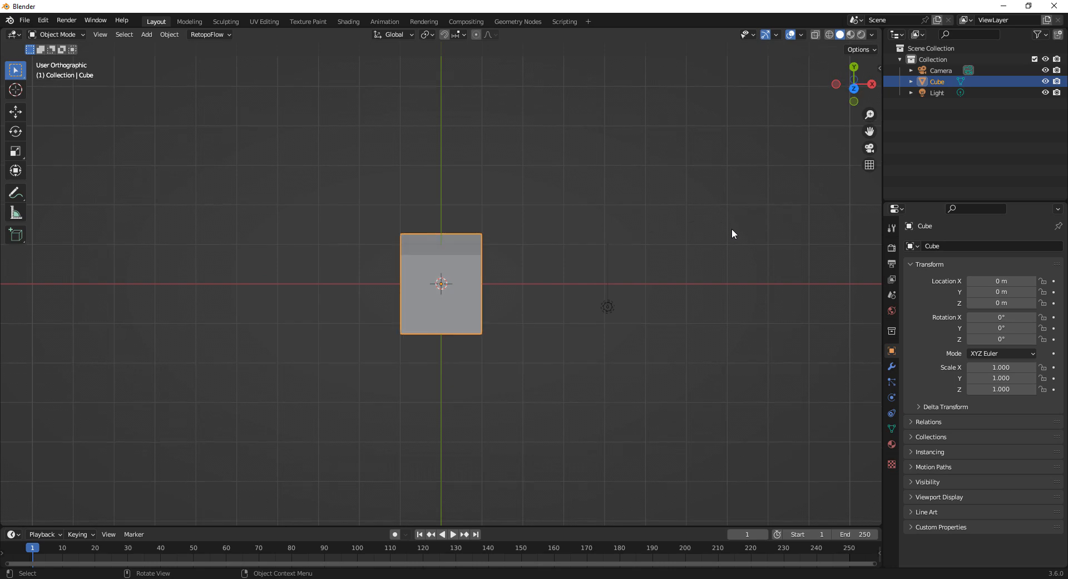
key("KP_5")
key("KP_9")
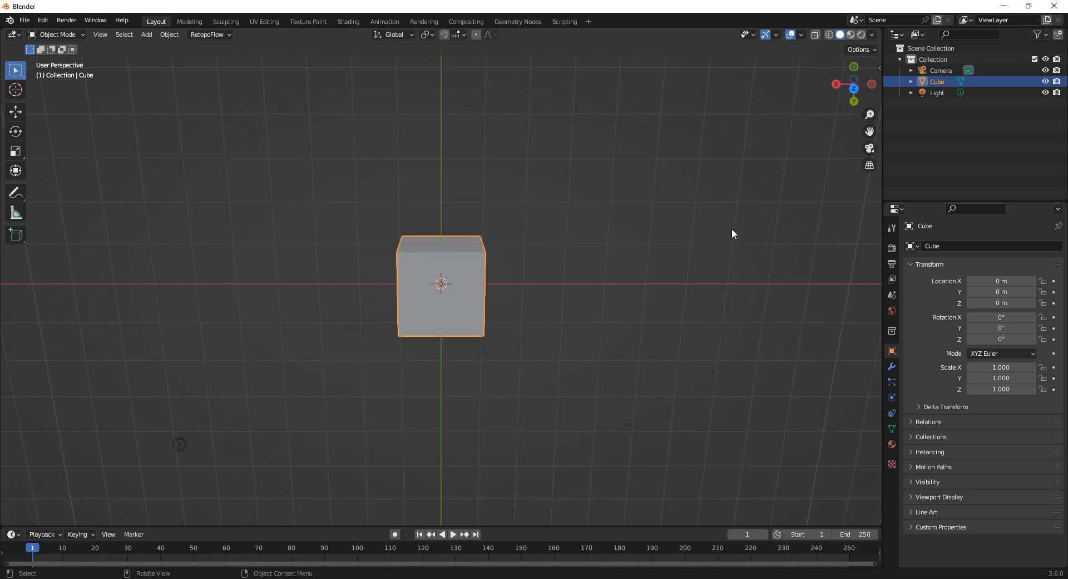
- View the cube from the right and the front, and orbit back to an angled perspective view
key("KP_3")
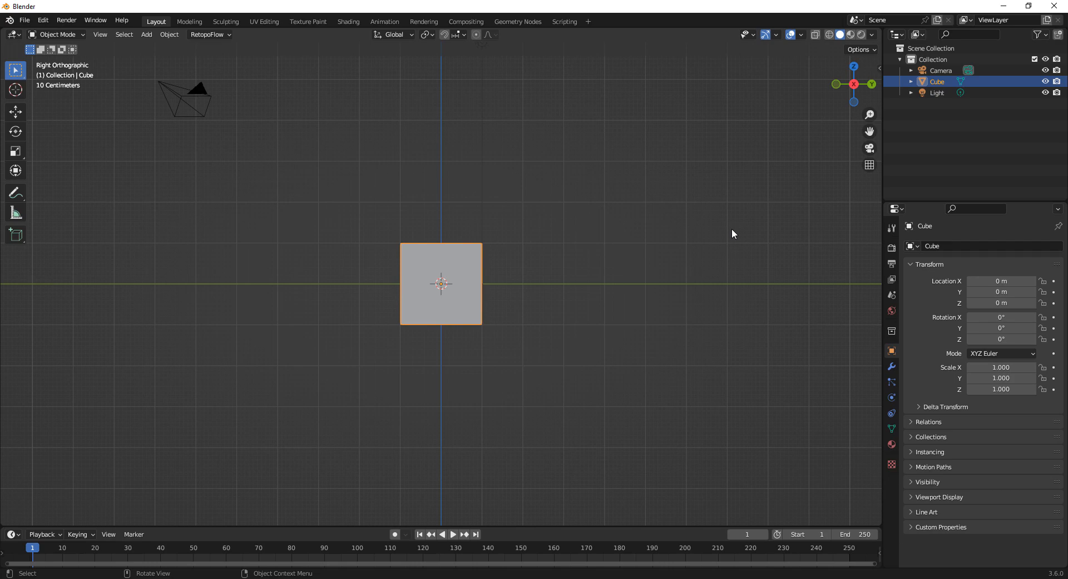
key("KP_1")
key("KP_3")
middle_click_drag(557, 176, 589, 220)
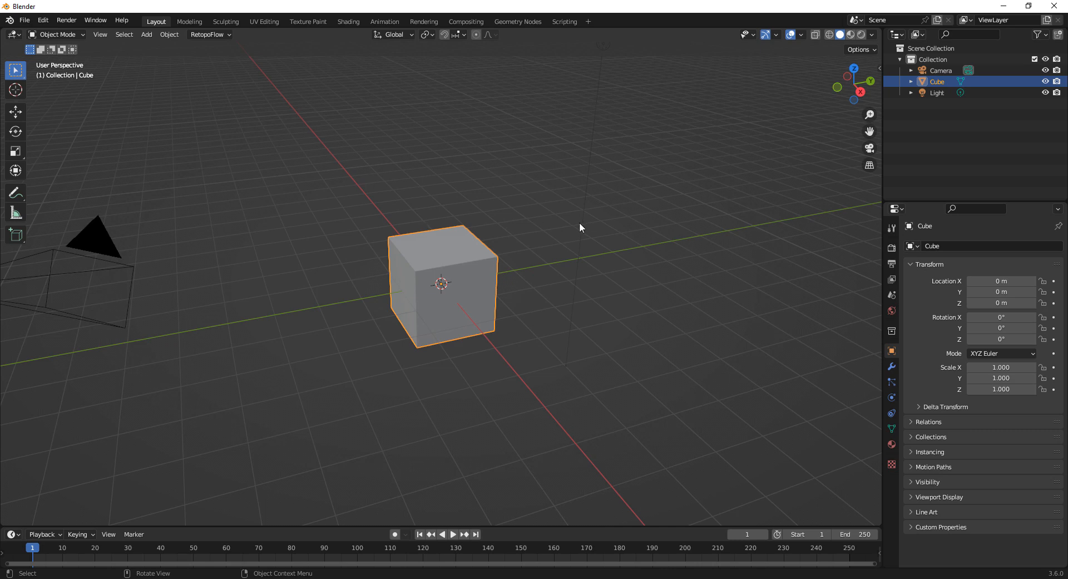
- Set the keymap preset to Industry Compatible in the Preferences and close the window
left_click(25, 20)
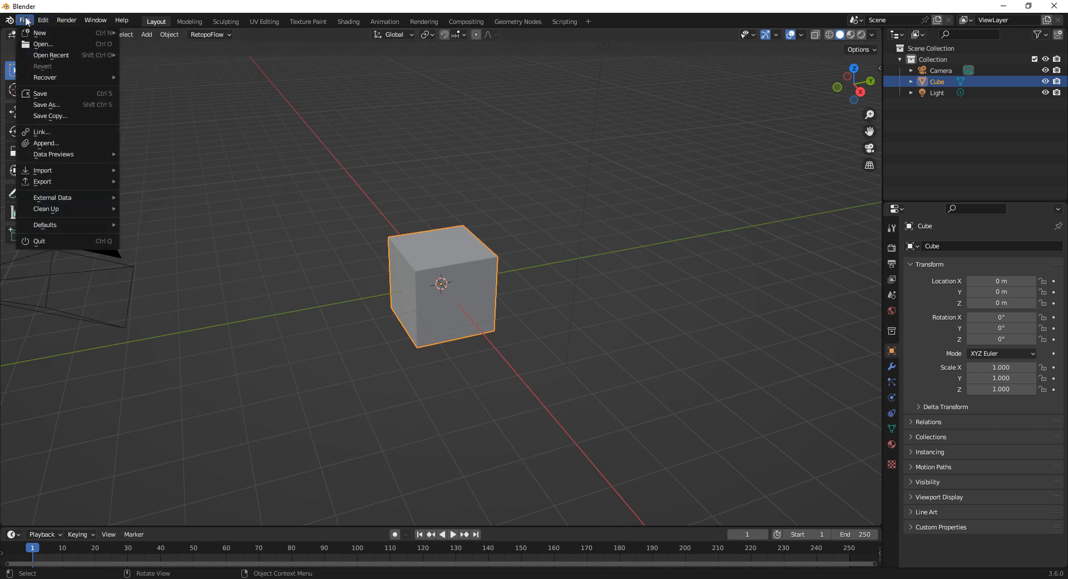
left_click(43, 20)
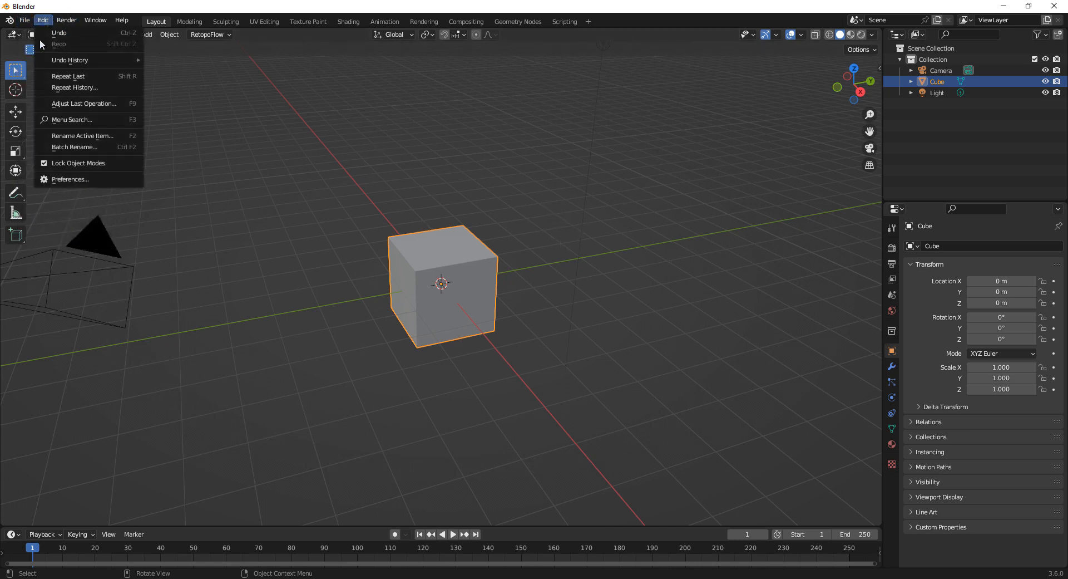
left_click(68, 180)
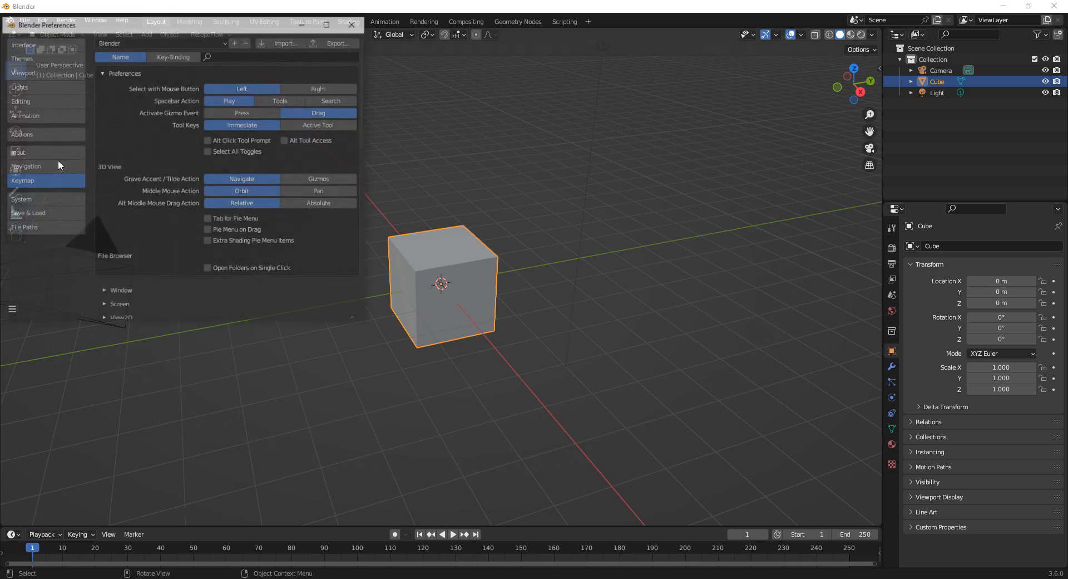
left_click(160, 41)
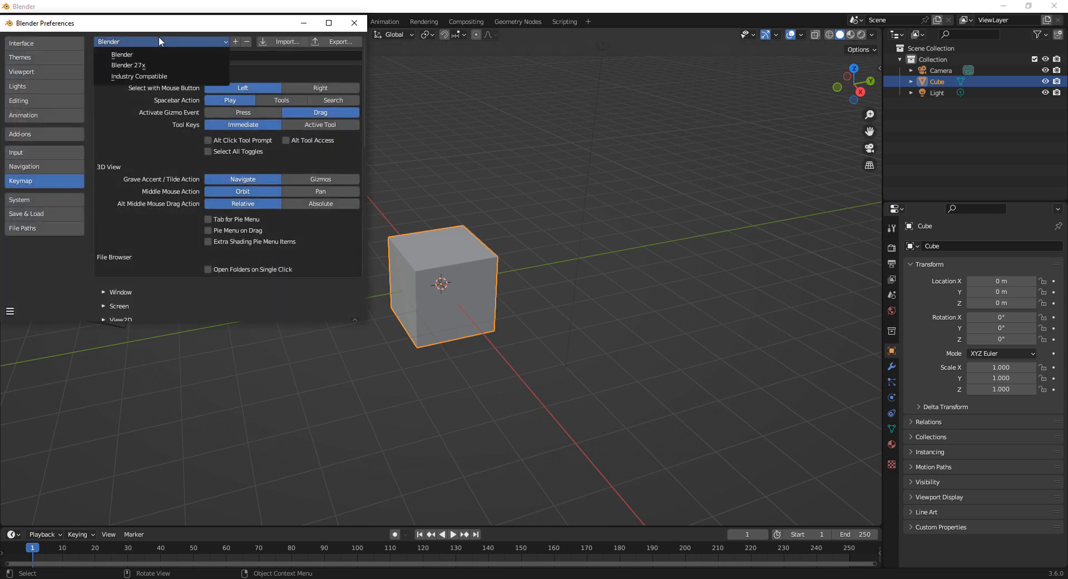
left_click(140, 76)
left_click(354, 23)
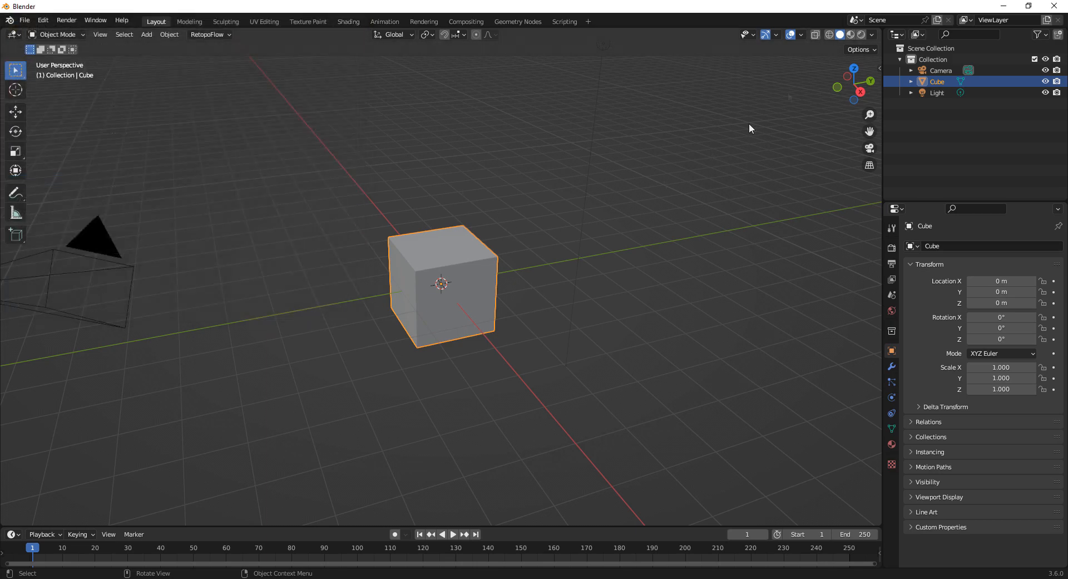
- View the cube from the left, and orbit to a closer angled perspective view from above
left_click(848, 76)
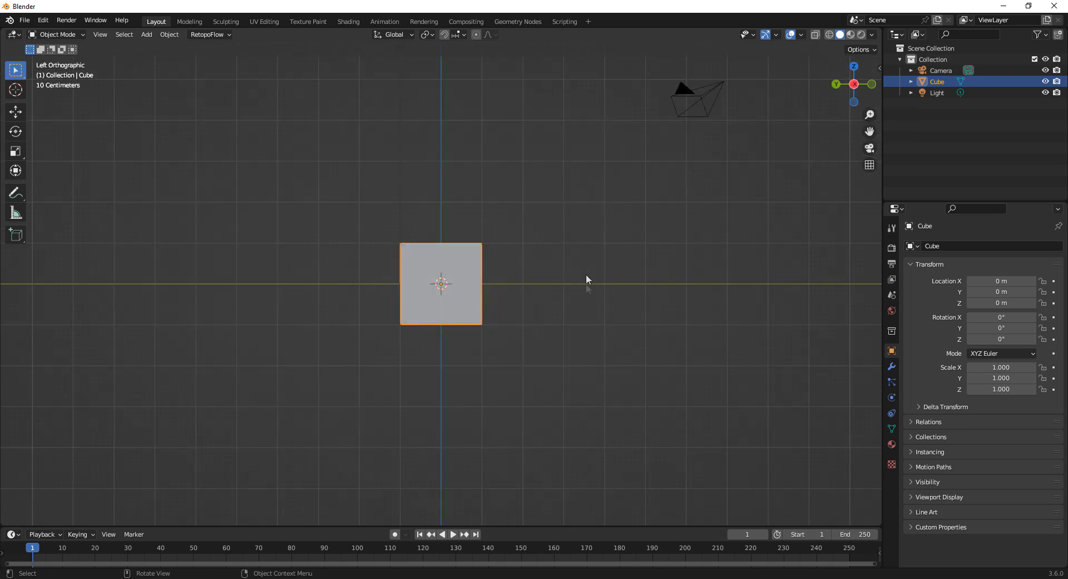
middle_click_drag(567, 222, 596, 277)
scroll(584, 265, "up", 3)
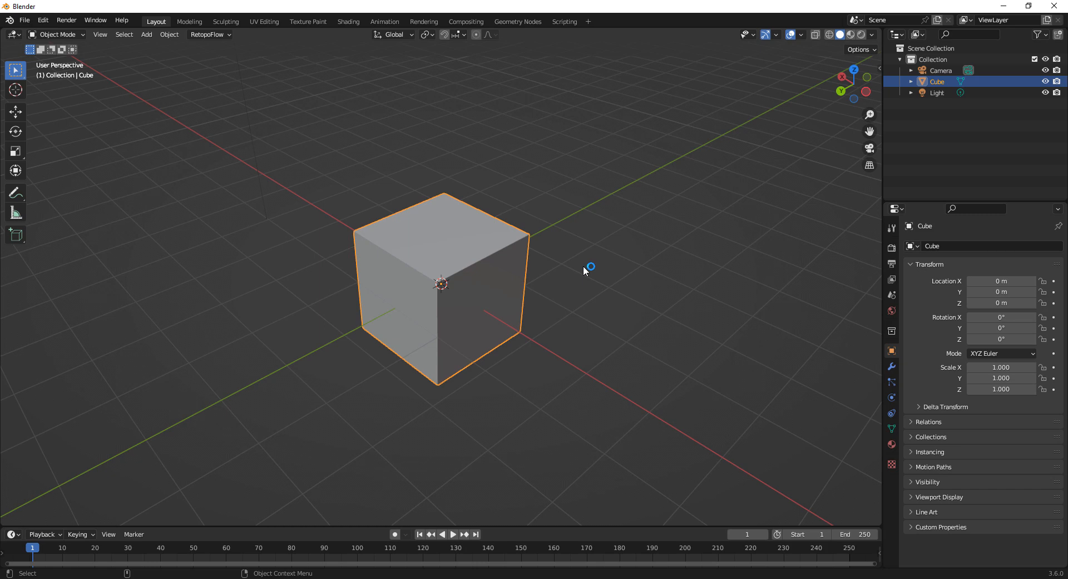
- Use the View pie menu to view the cube from the front, top, right and bottom in turn
key("grave")
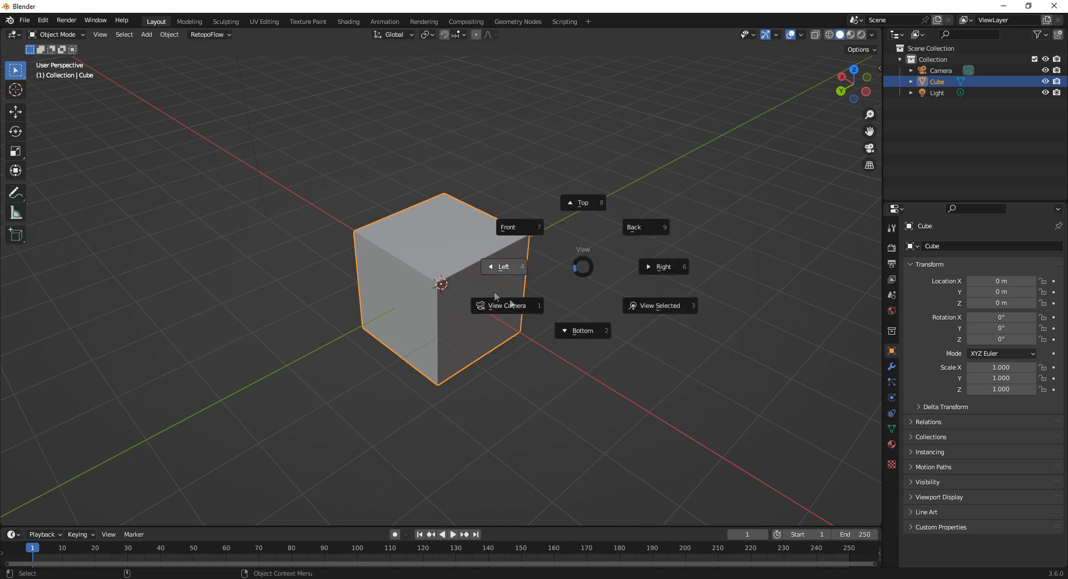
left_click(523, 226)
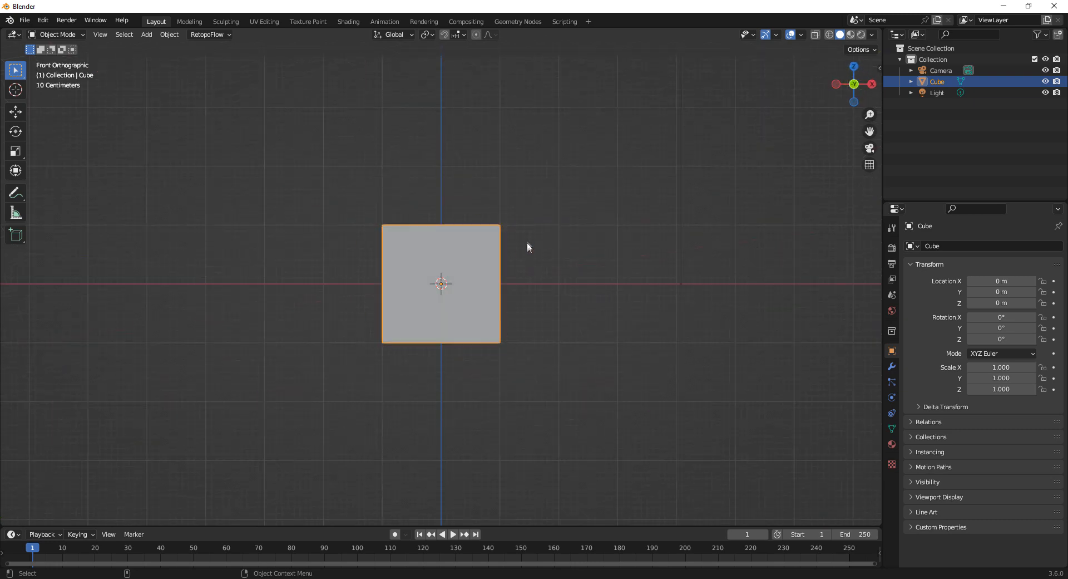
key("grave")
left_click(584, 220)
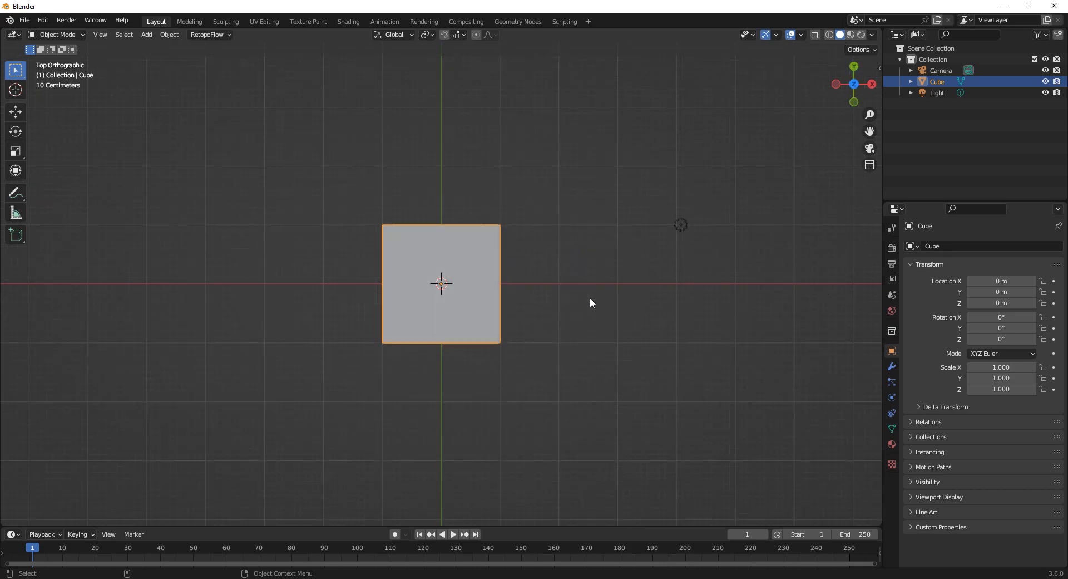
key("grave")
left_click(663, 299)
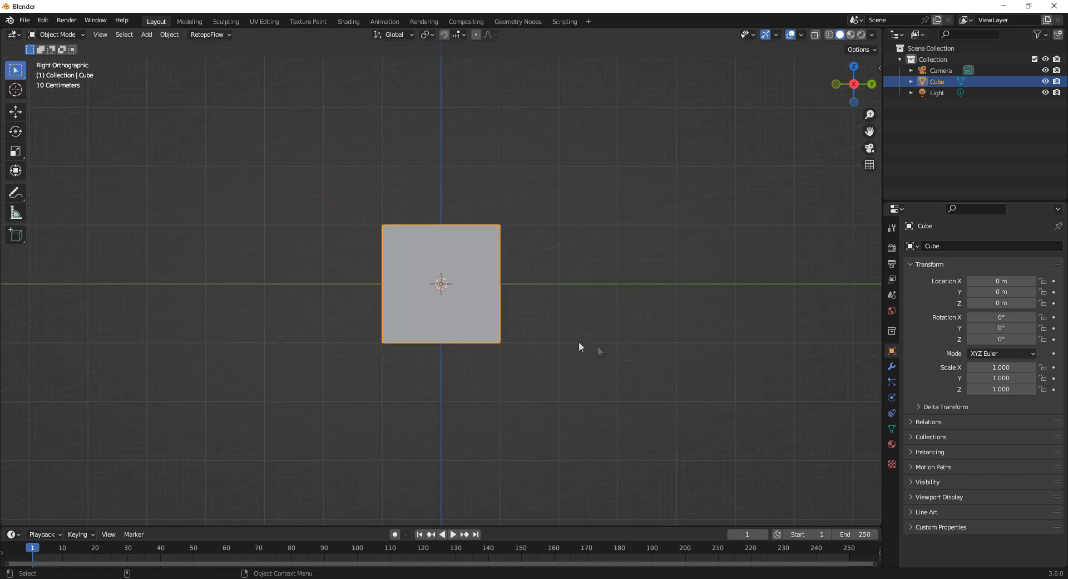
key("grave")
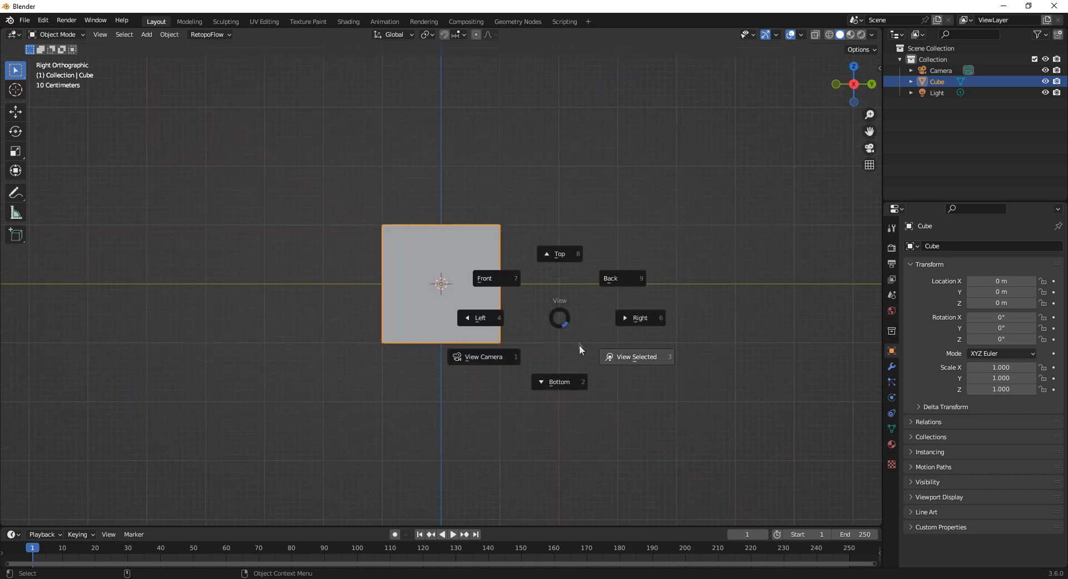
left_click(562, 369)
- Switch from the bottom view to the front and top views, and return to the front view with the View pie menu
key("grave")
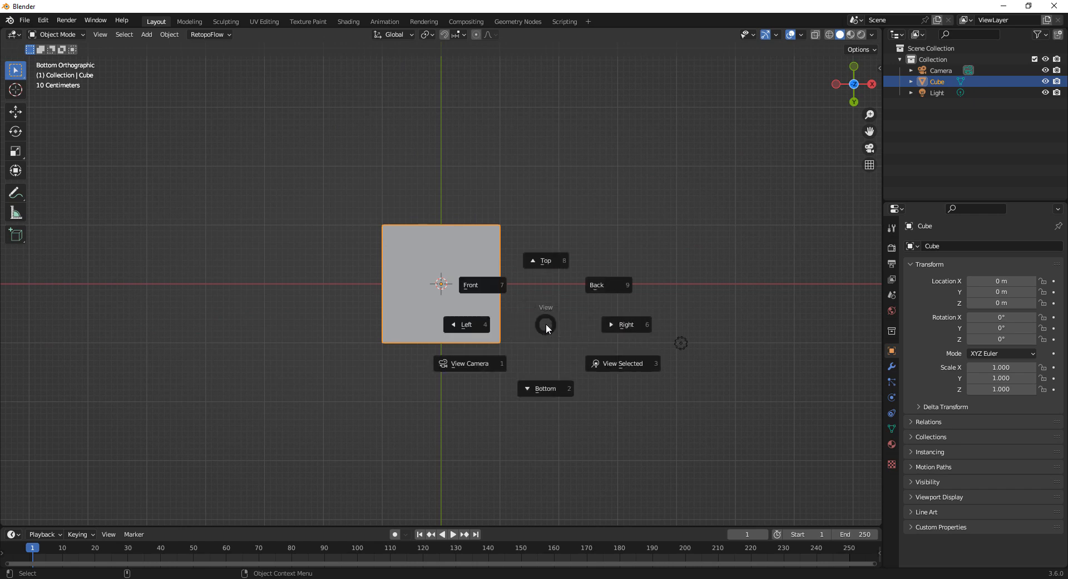
key("7")
key("grave")
key("8")
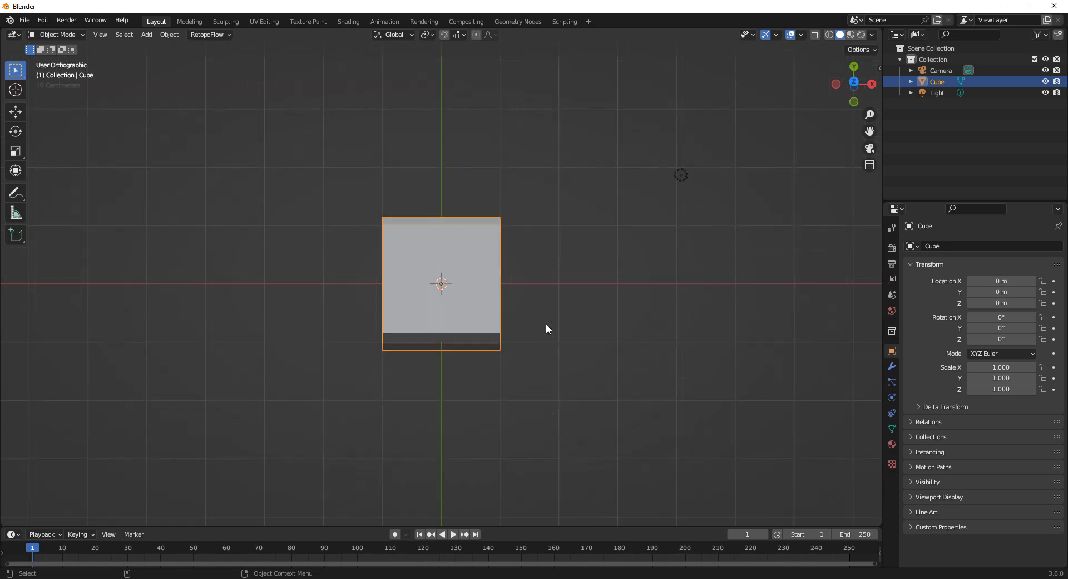
scroll(546, 327, "down", 3)
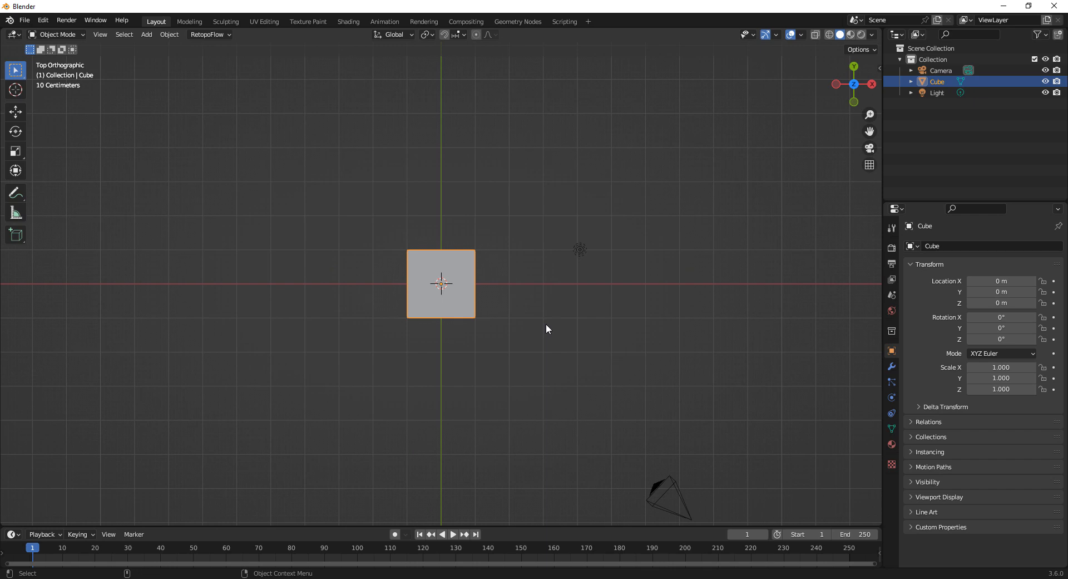
key("grave")
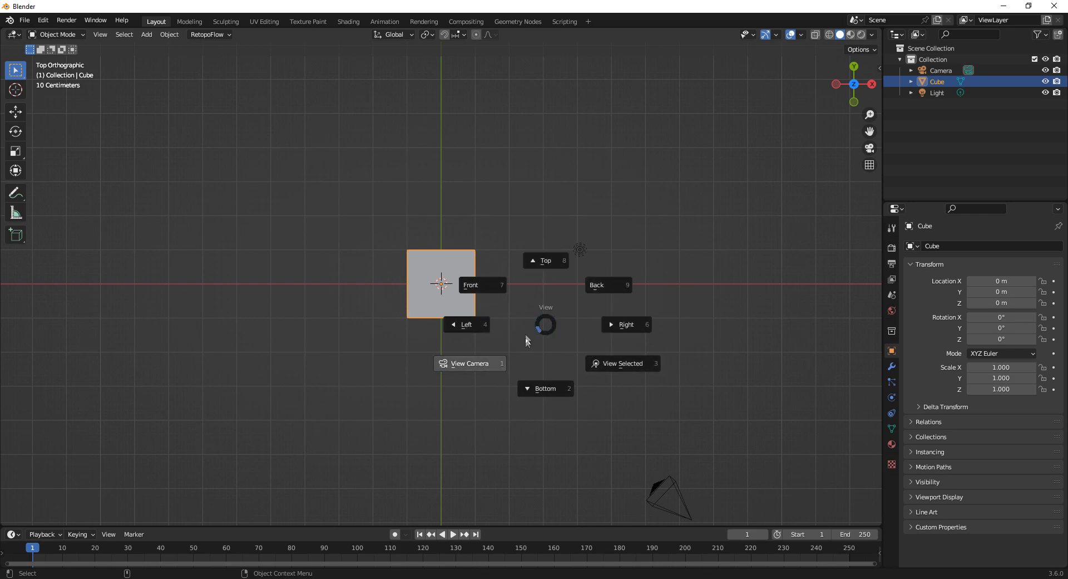
left_click(476, 284)
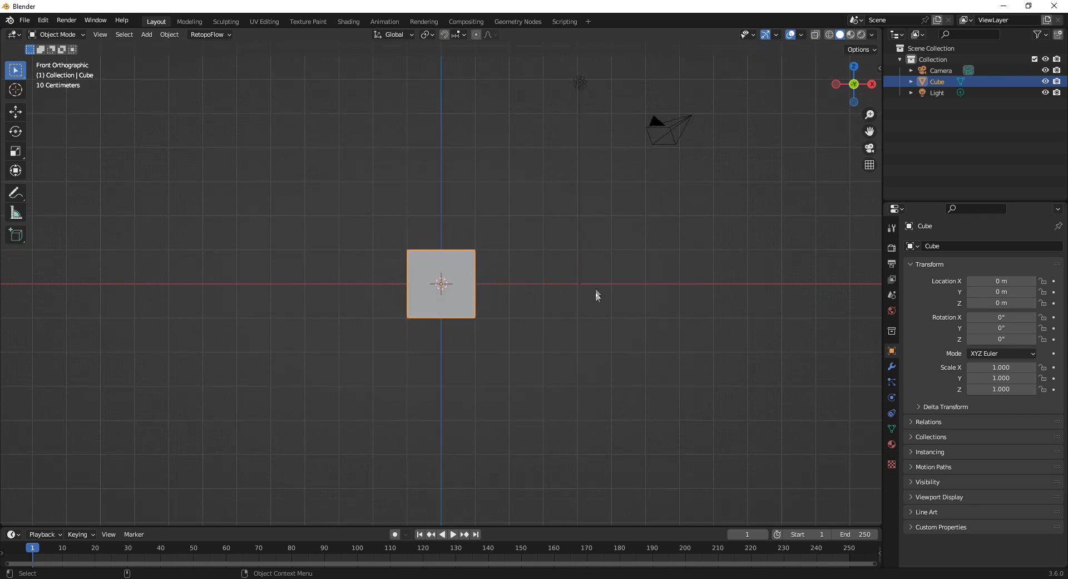
- Pan the front view and orbit around the cube to an angled perspective view with the camera in sight
middle_click_drag(553, 209, 537, 156, "shift")
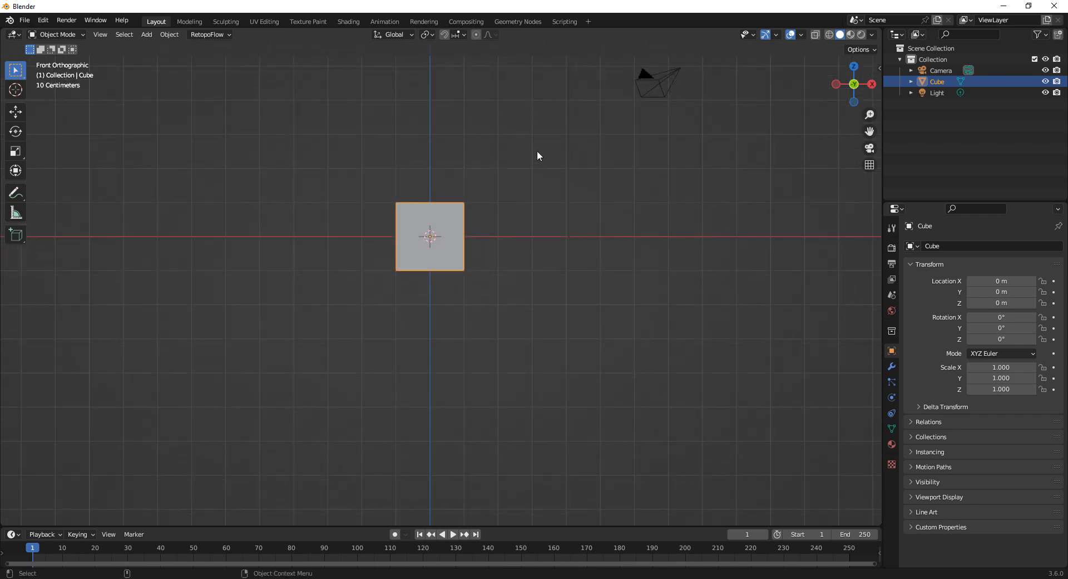
scroll(556, 234, "down", 1)
middle_click_drag(595, 217, 594, 253)
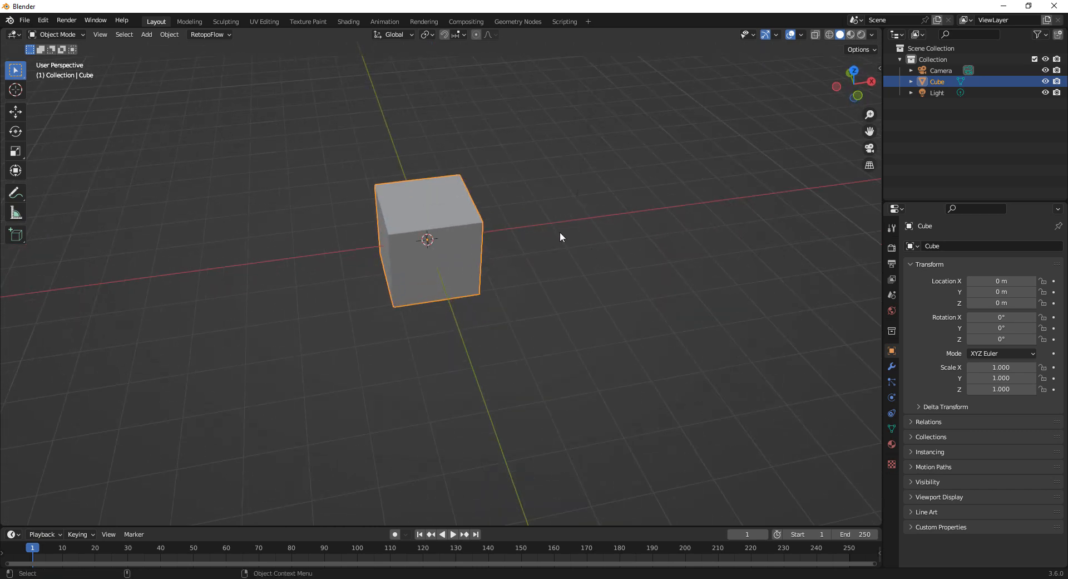
scroll(559, 232, "down", 2)
scroll(556, 234, "up", 2)
middle_click_drag(529, 306, 453, 273)
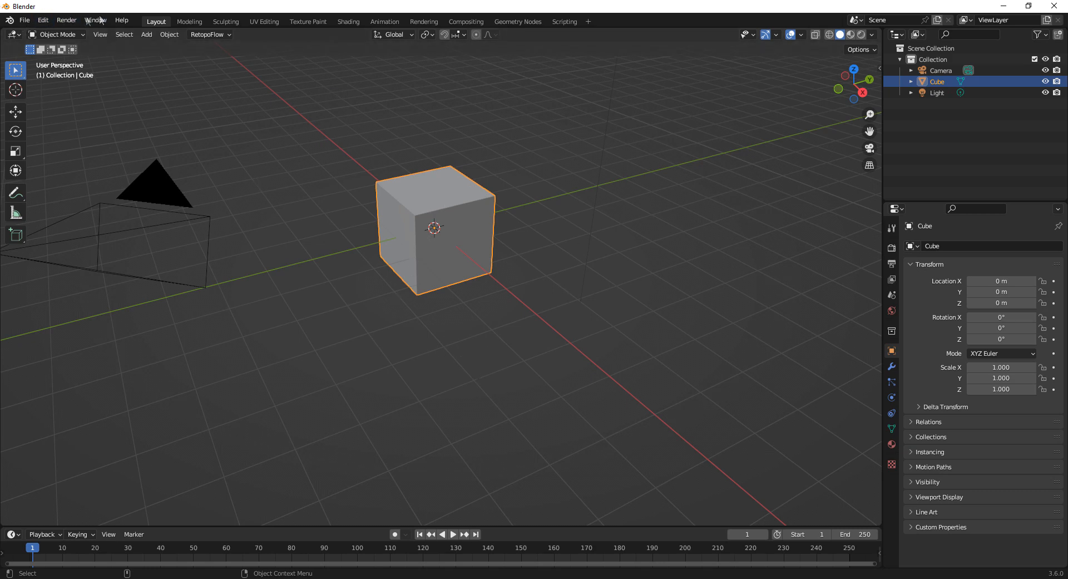
- Check the active keymap preset in the Preferences and close the window
left_click(44, 20)
left_click(77, 174)
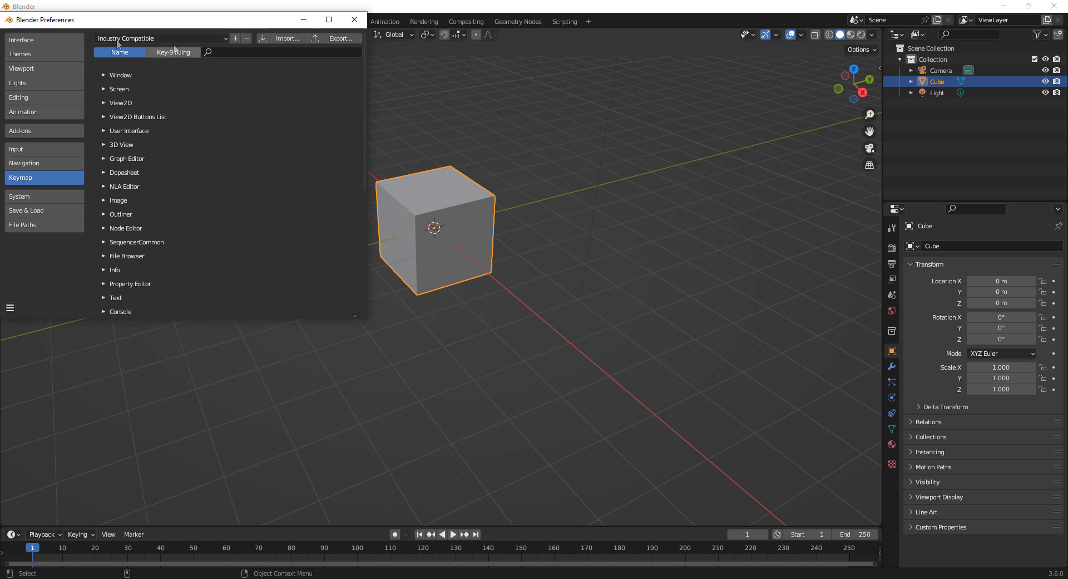
left_click(353, 20)
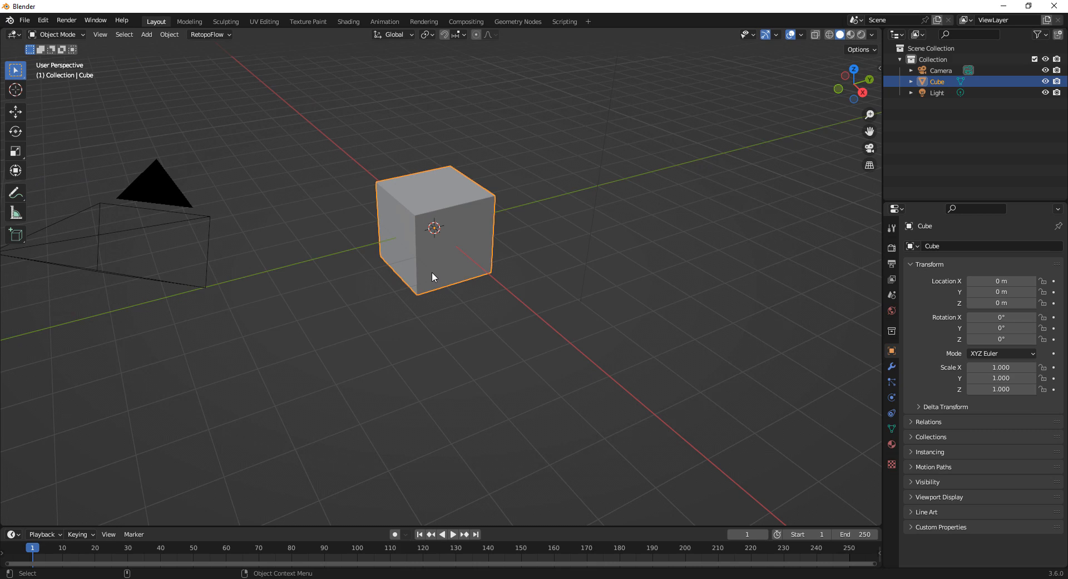